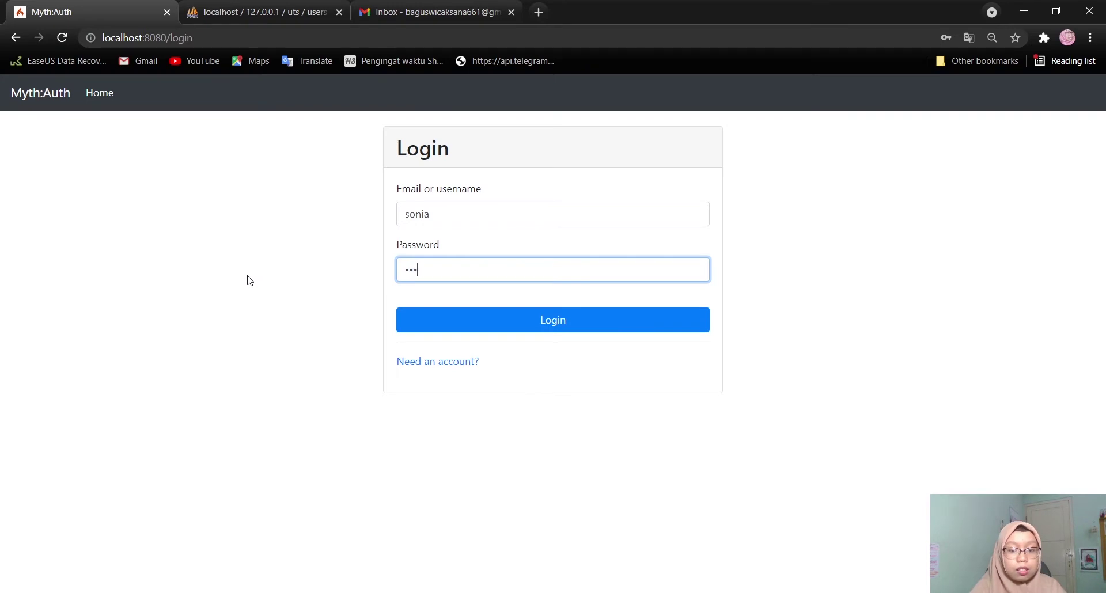
Replace the wrong password with the corrected account password and sign in
key("BackSpace")
key("BackSpace")
key("BackSpace")
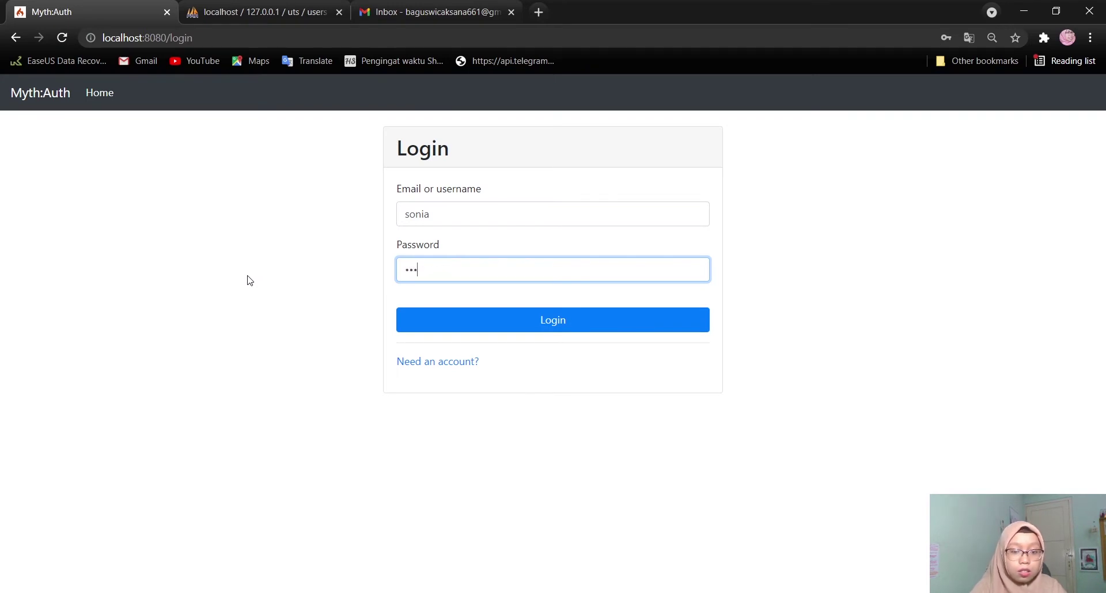
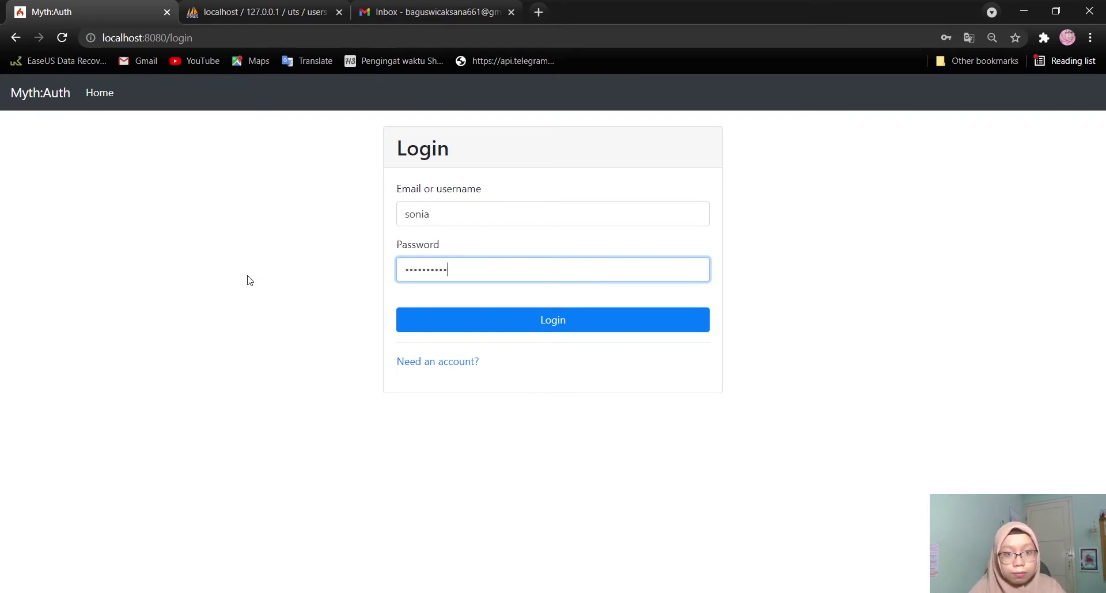
left_click(492, 326)
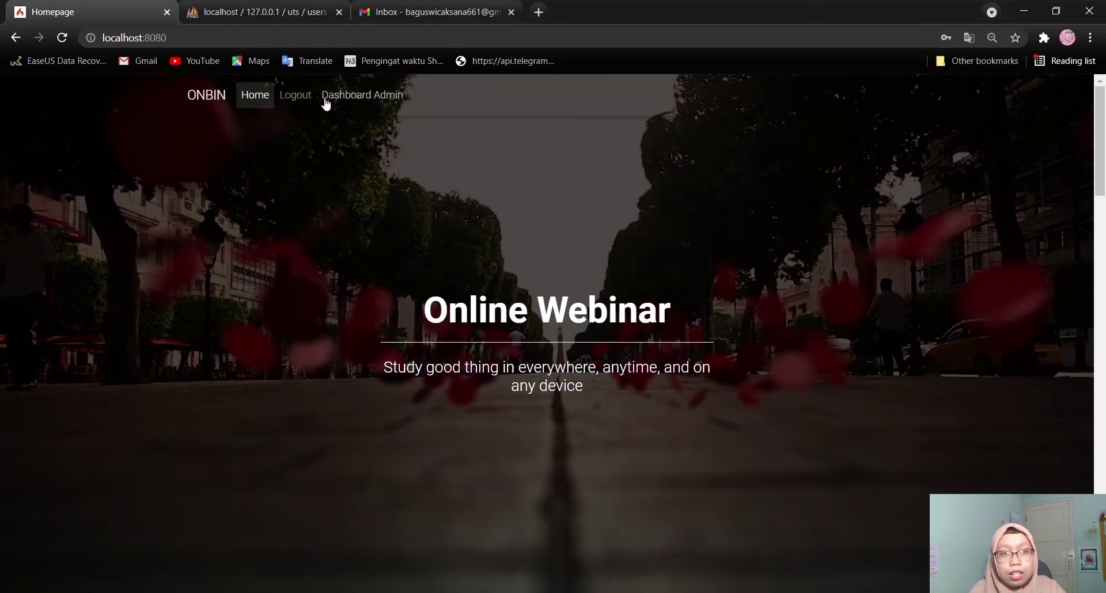
Open Dashboard Admin and review the Detail pages of users 1 and 2
left_click(365, 97)
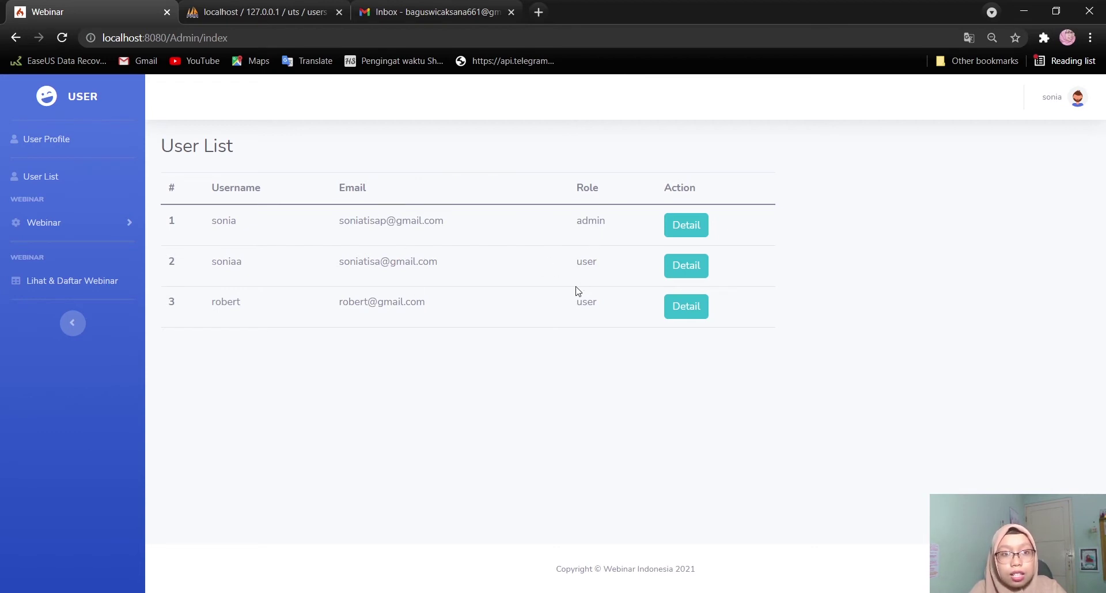
left_click(685, 228)
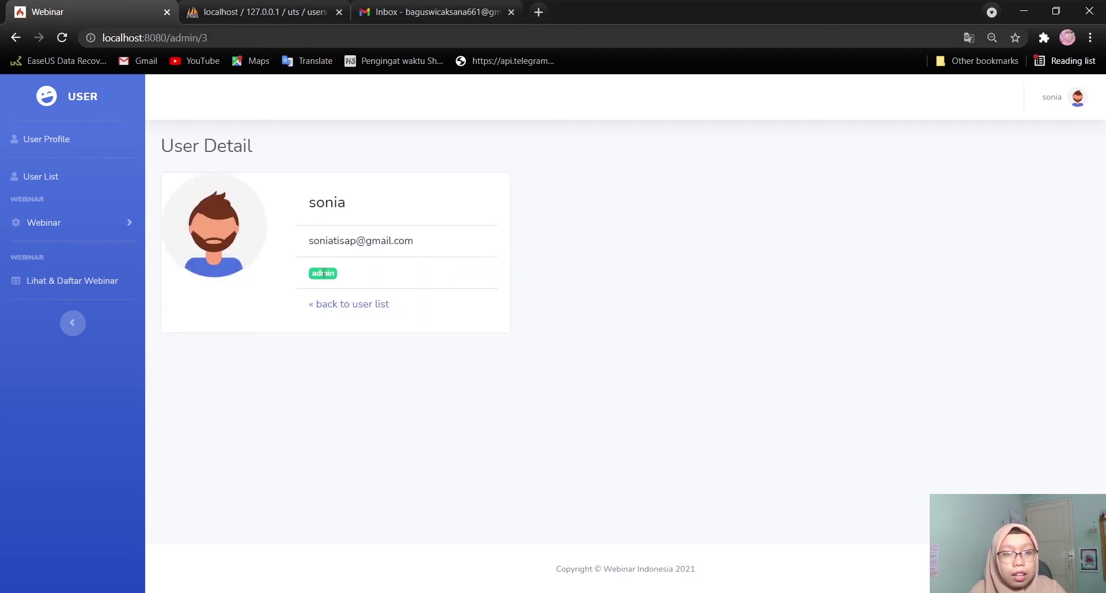
left_click(387, 309)
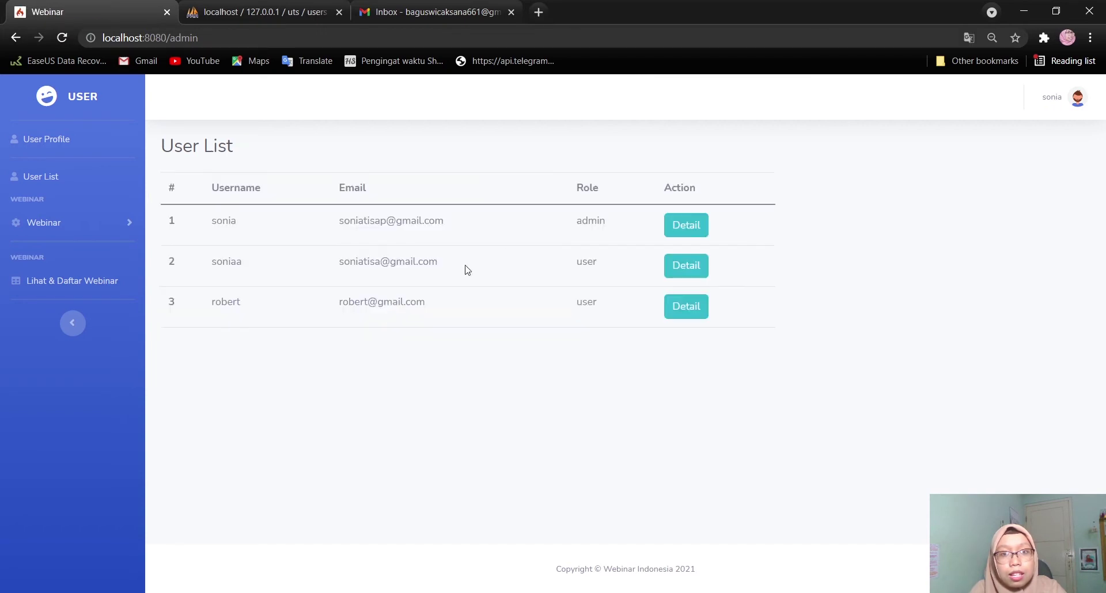
left_click(685, 266)
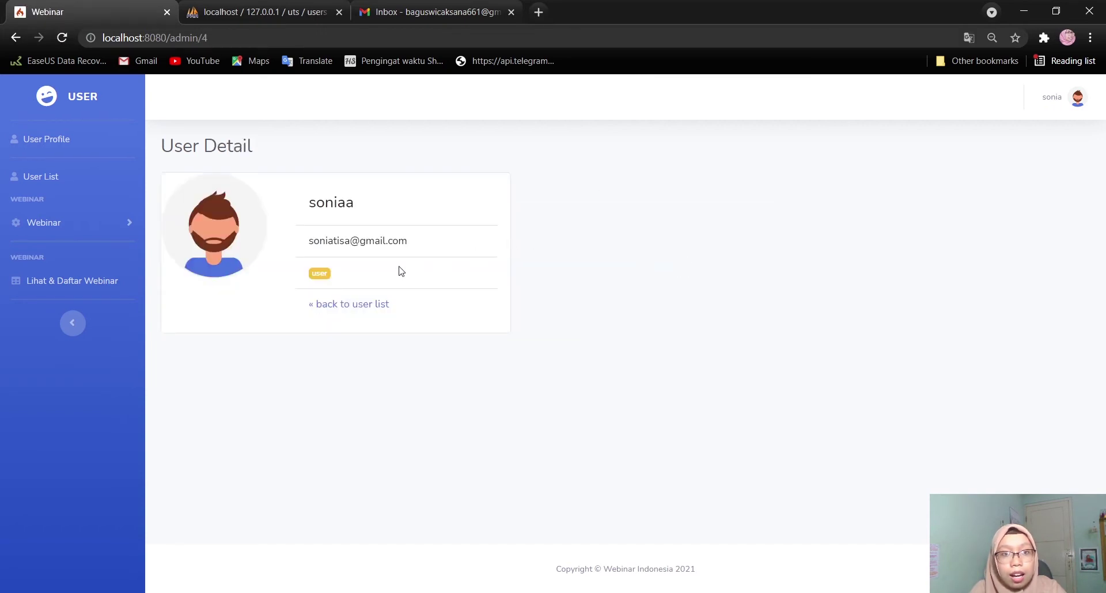
left_click(353, 305)
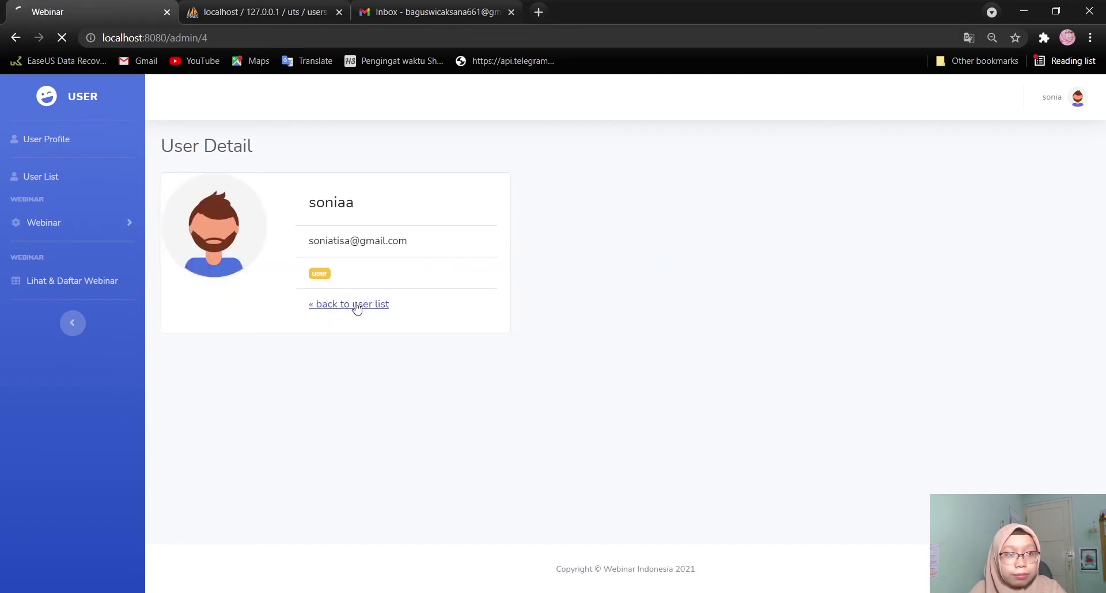
Check the signed-in User Profile, then return to User List with the Webinar menu expanded
left_click(62, 142)
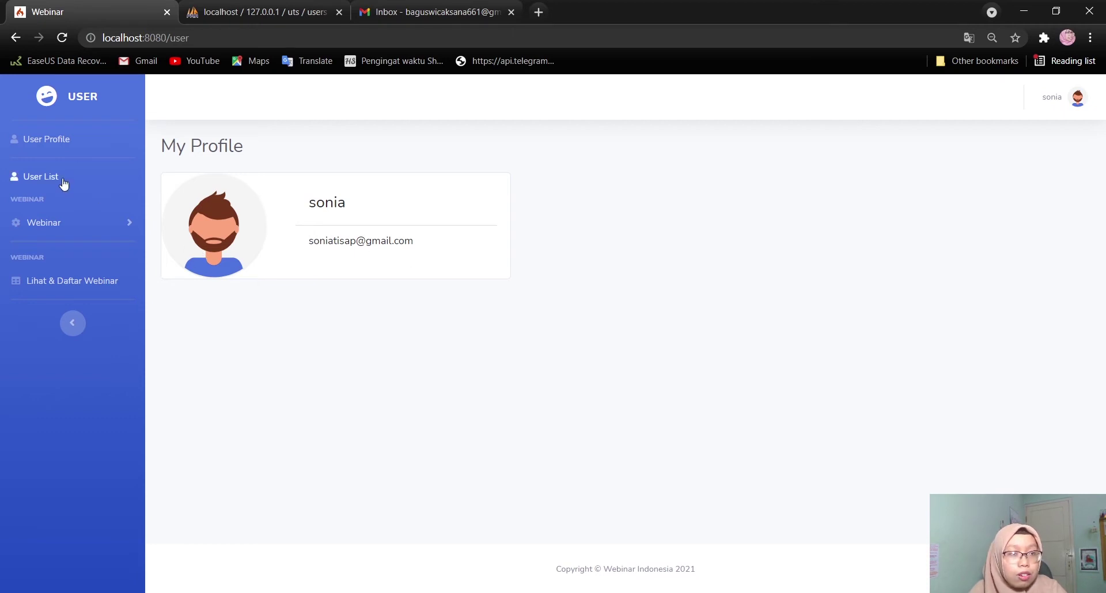
left_click(85, 221)
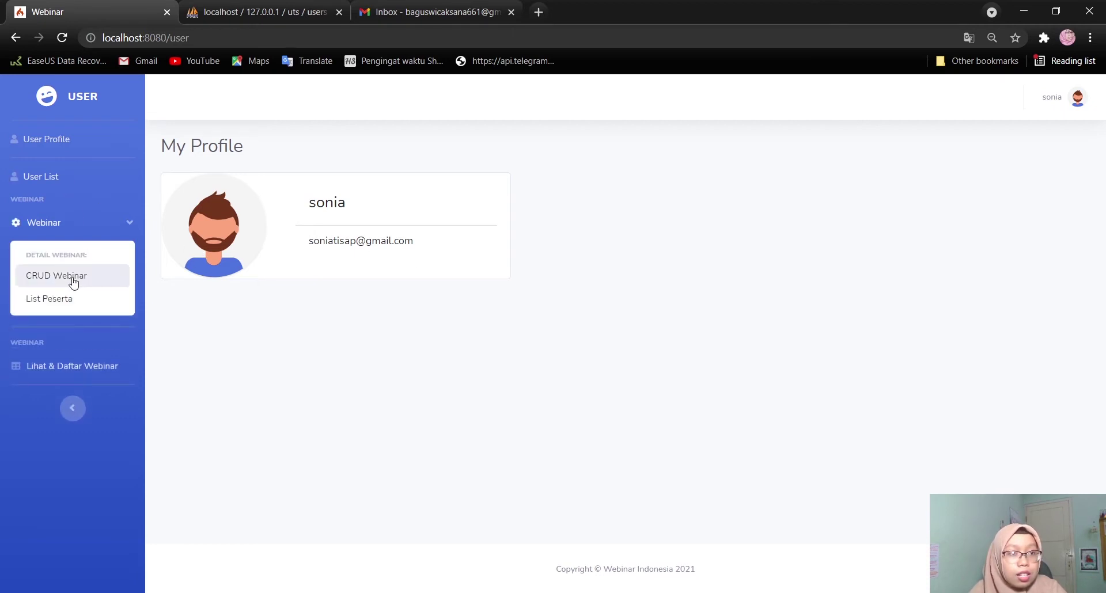
left_click(65, 178)
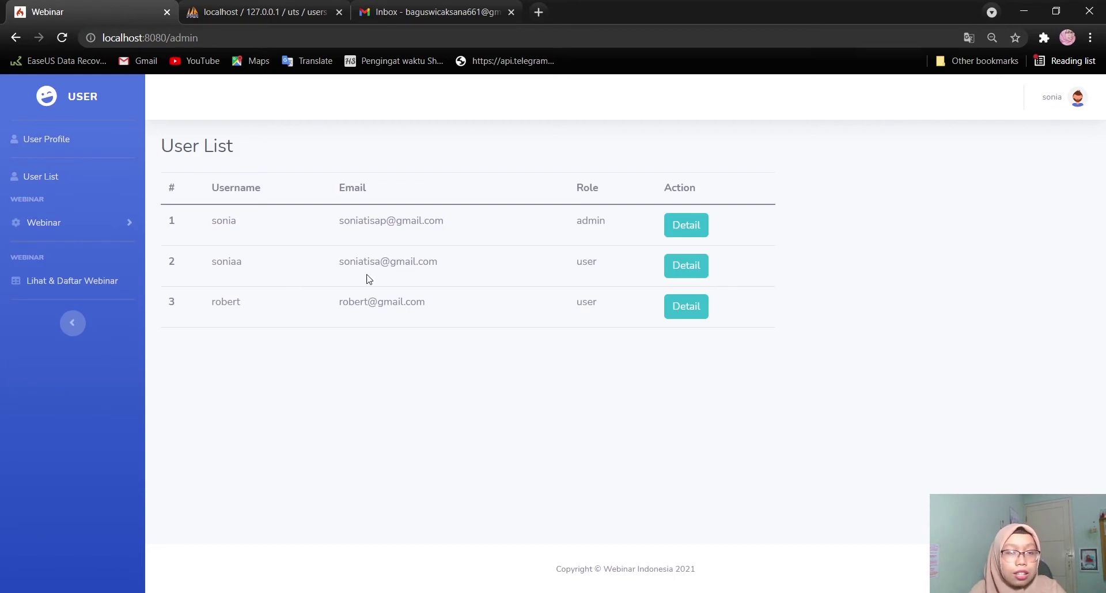
left_click(76, 226)
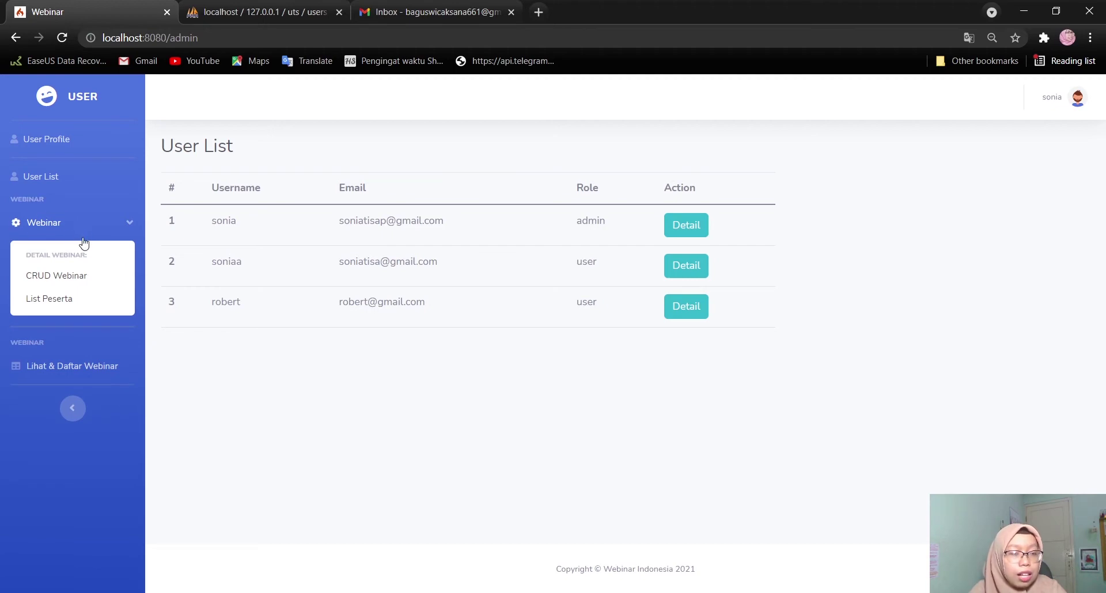
From CRUD Webinar's List Webinar, open Detail for row 1, Membuat Website yang Responsive
left_click(63, 281)
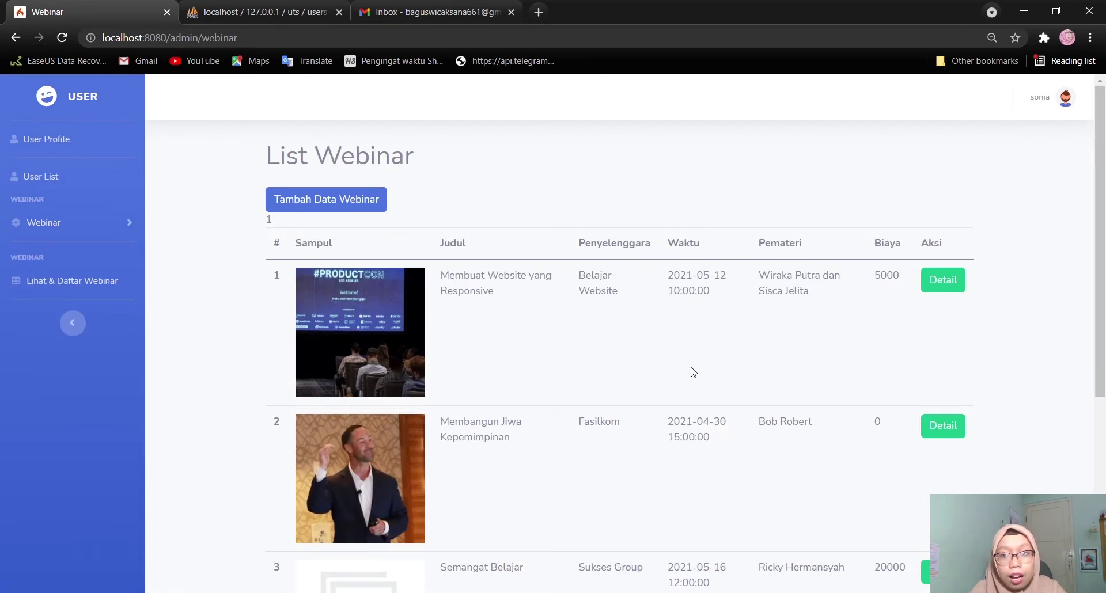
scroll(725, 395, "down", 2)
scroll(724, 395, "down", 4)
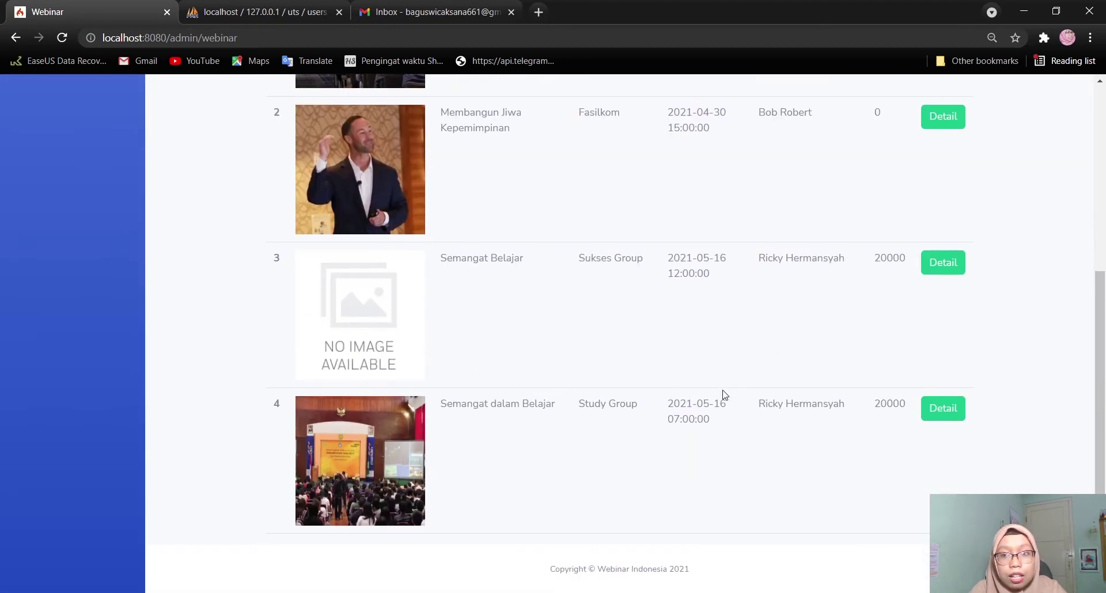
scroll(725, 395, "up", 4)
scroll(725, 395, "up", 1)
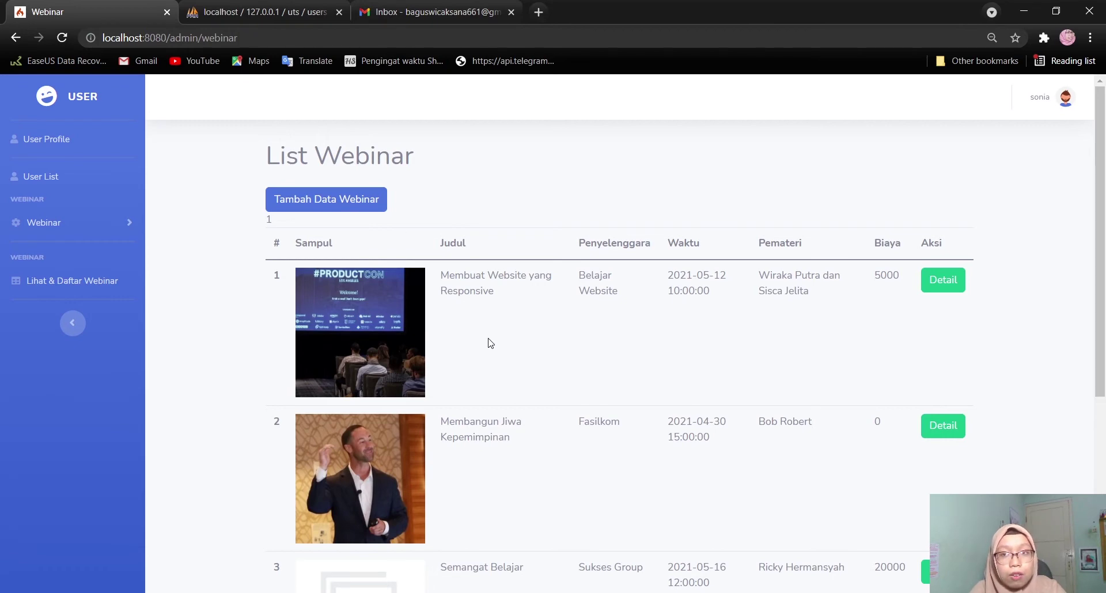
scroll(706, 324, "down", 2)
scroll(706, 324, "up", 2)
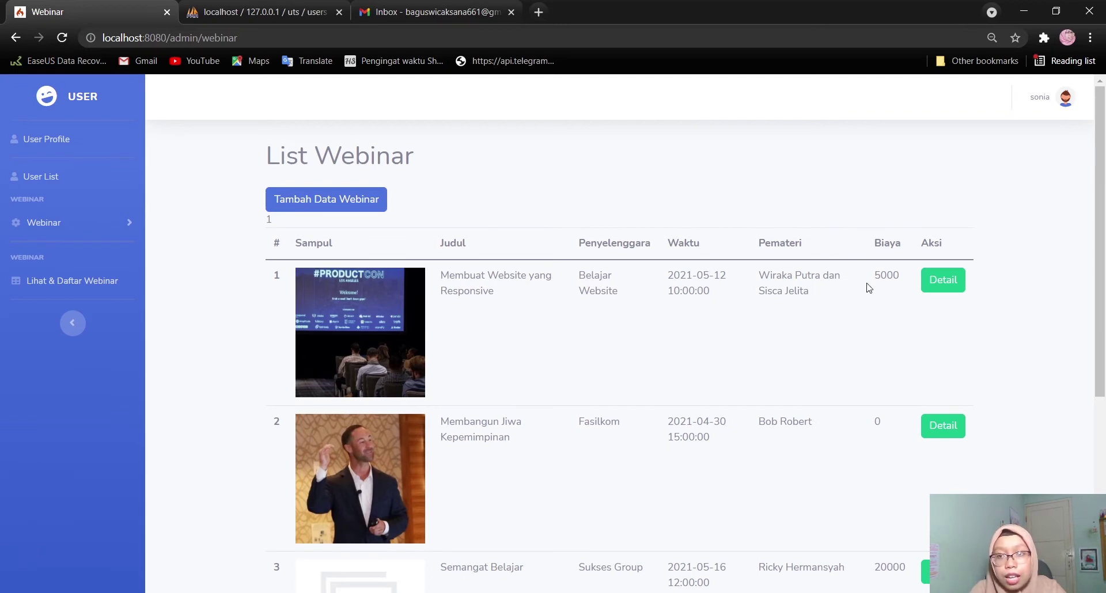
left_click(943, 282)
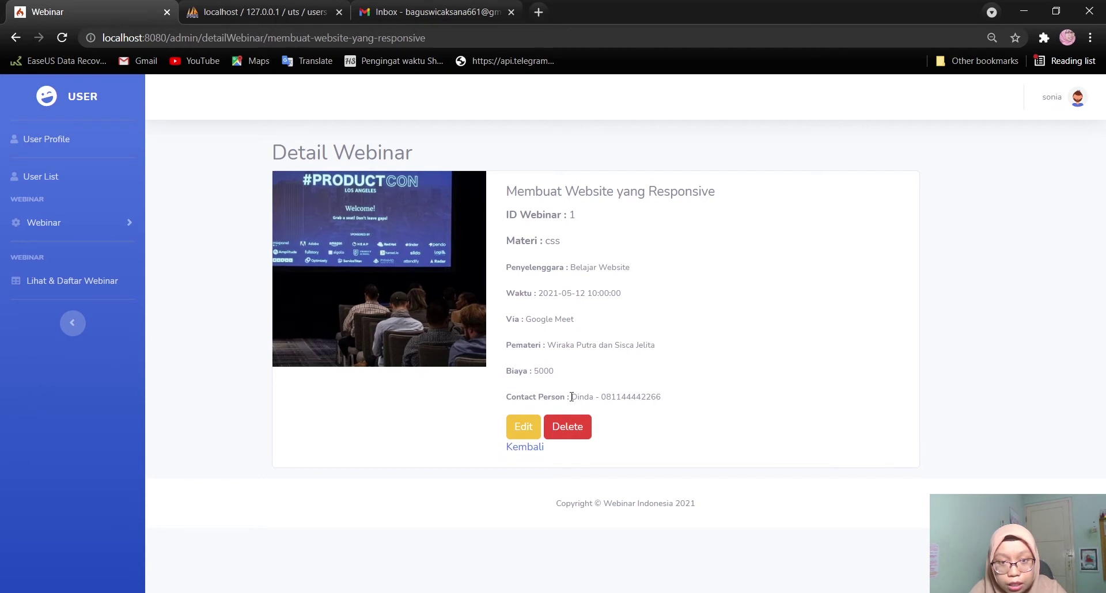
Edit webinar 1, replacing the Contact Person name with the new name, and save via Ubah Data
left_click(513, 433)
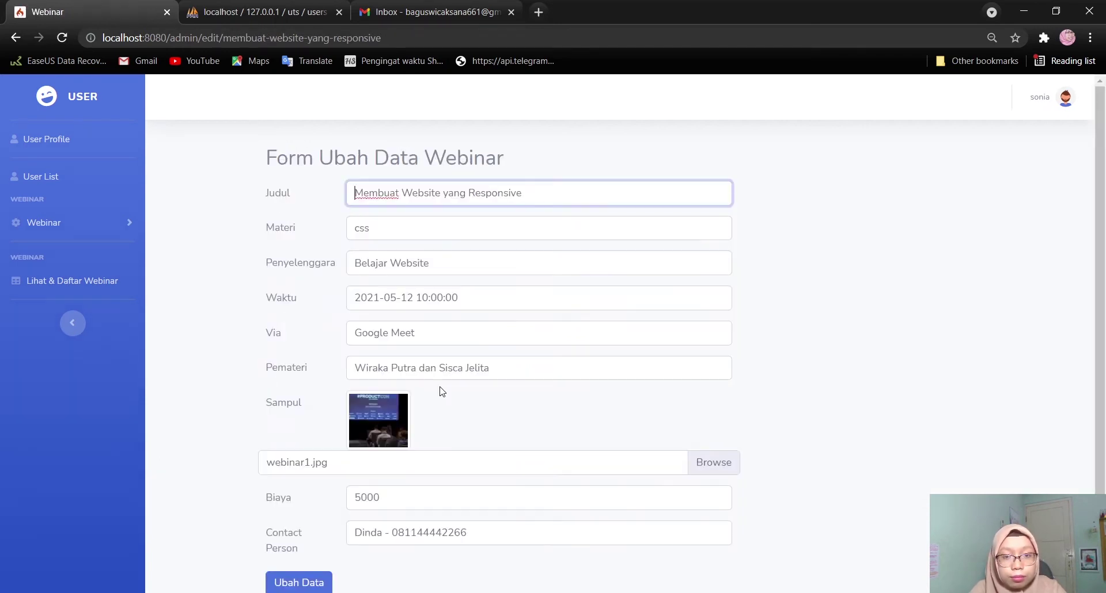
scroll(409, 504, "down", 1)
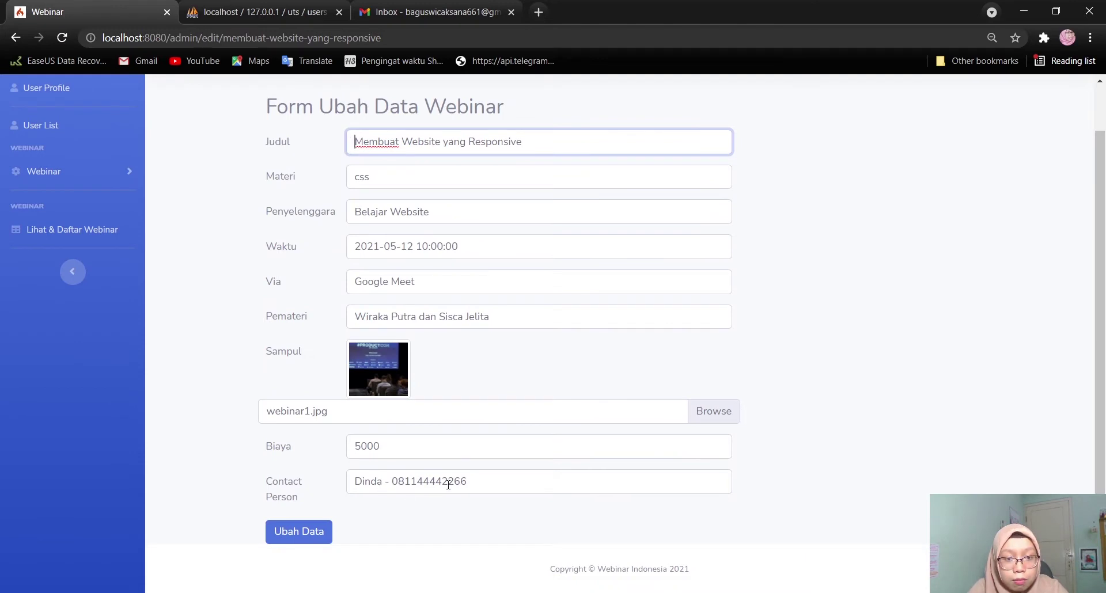
left_click_drag(383, 483, 340, 491)
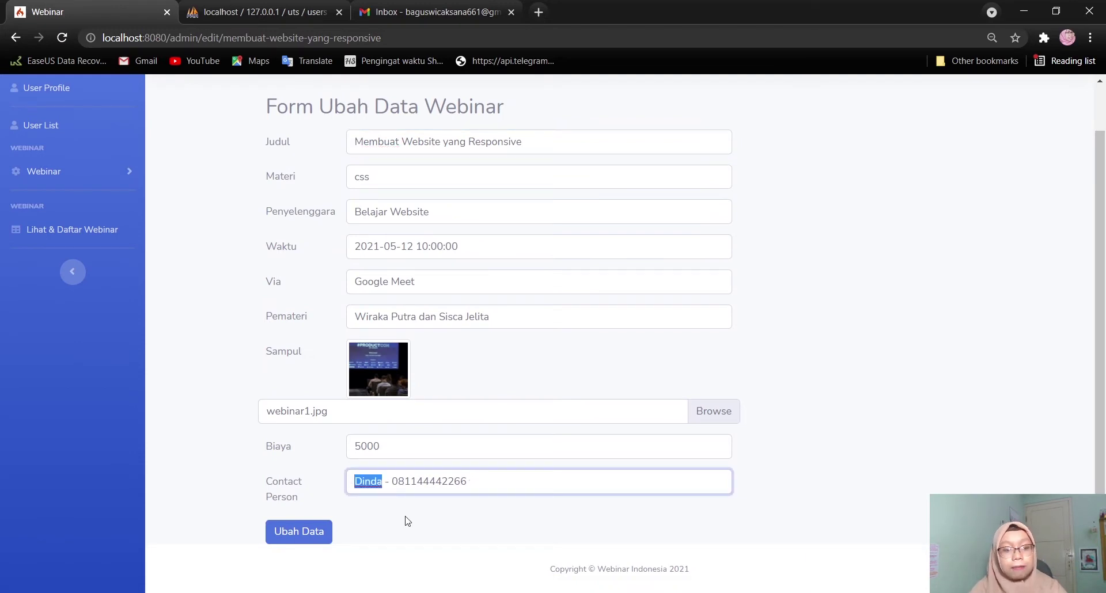
type("Rika")
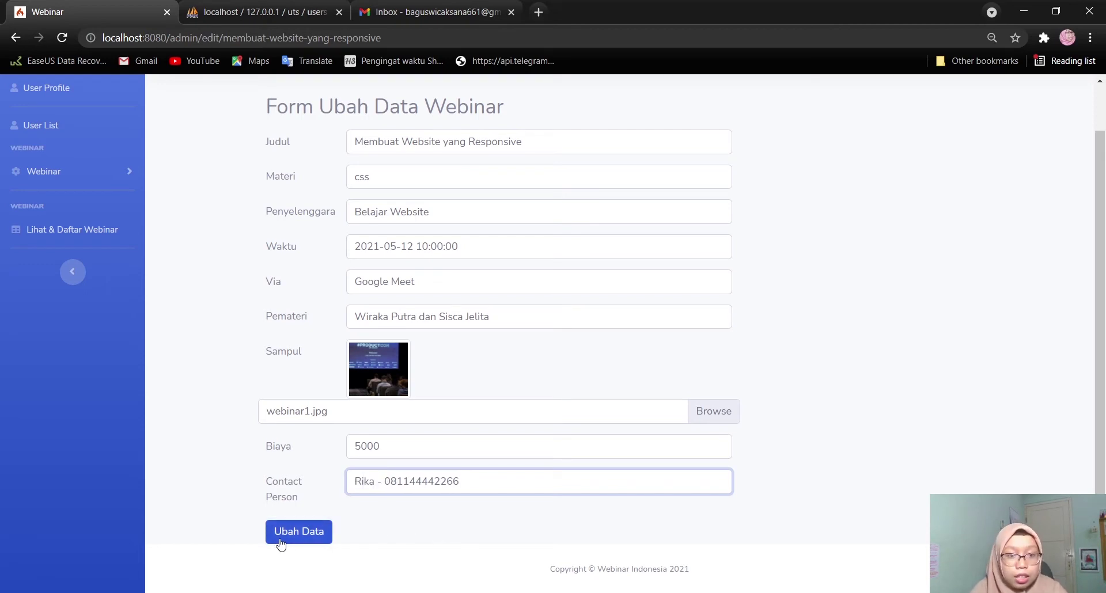
left_click(282, 544)
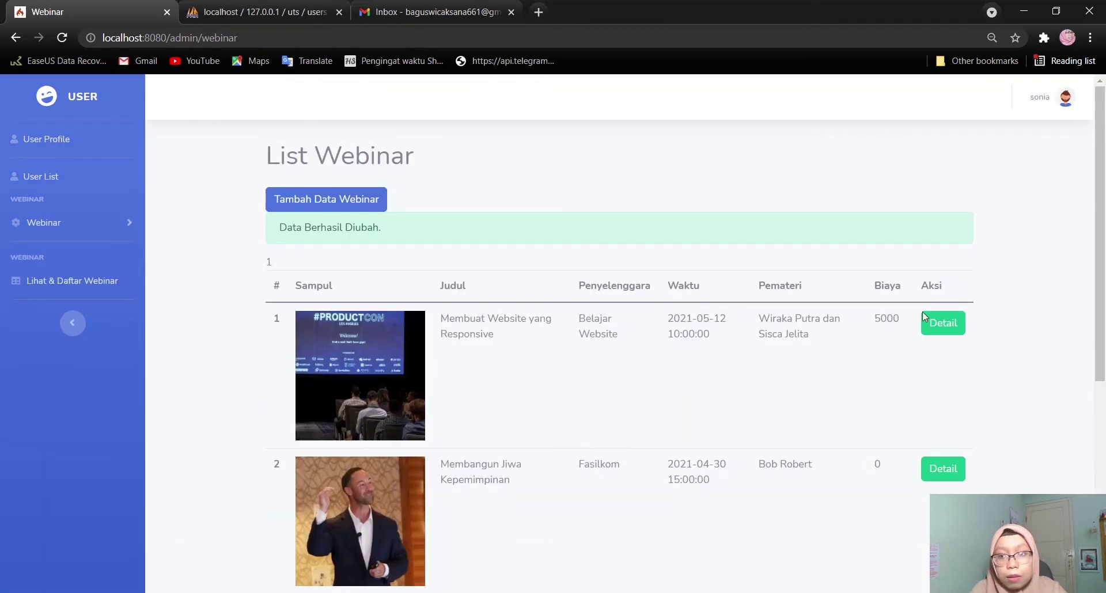
Confirm the updated contact on the Detail page, then return to List Webinar
left_click(939, 323)
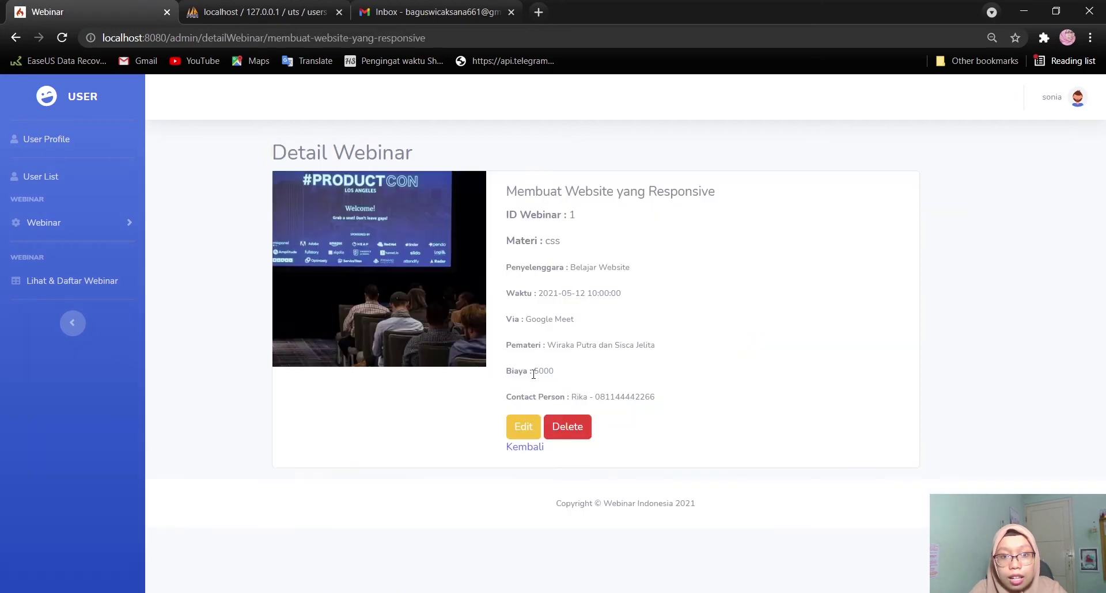
scroll(576, 447, "up", 4)
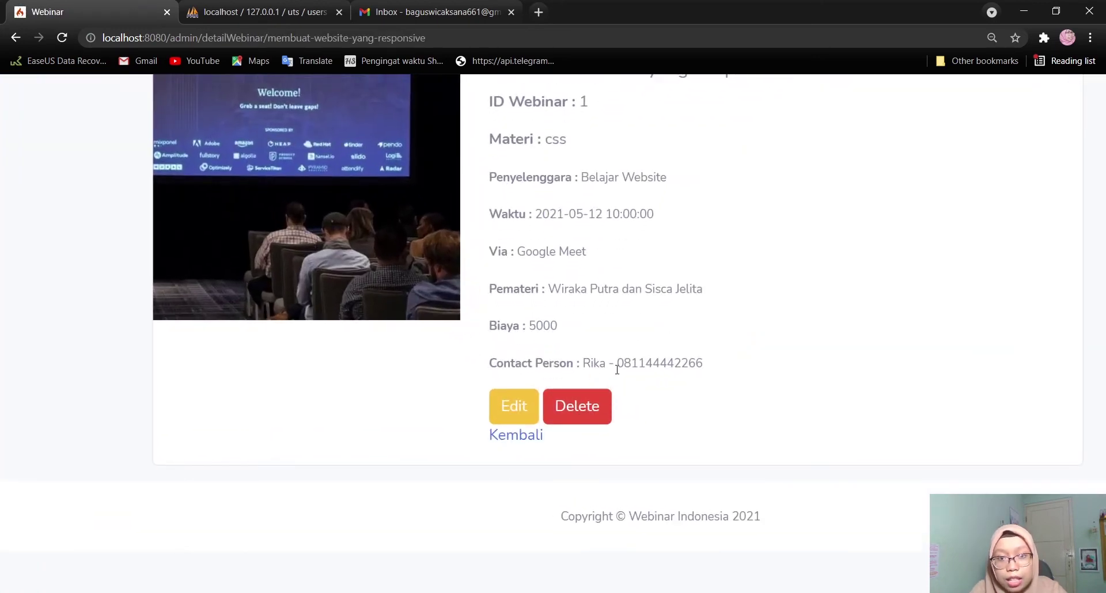
scroll(617, 370, "down", 4)
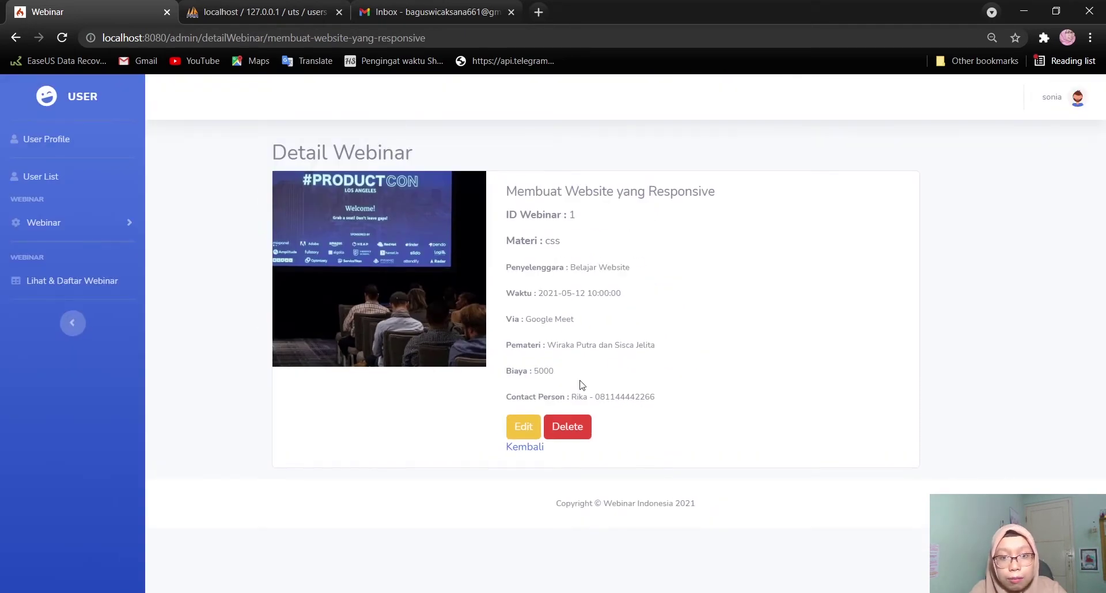
left_click(525, 448)
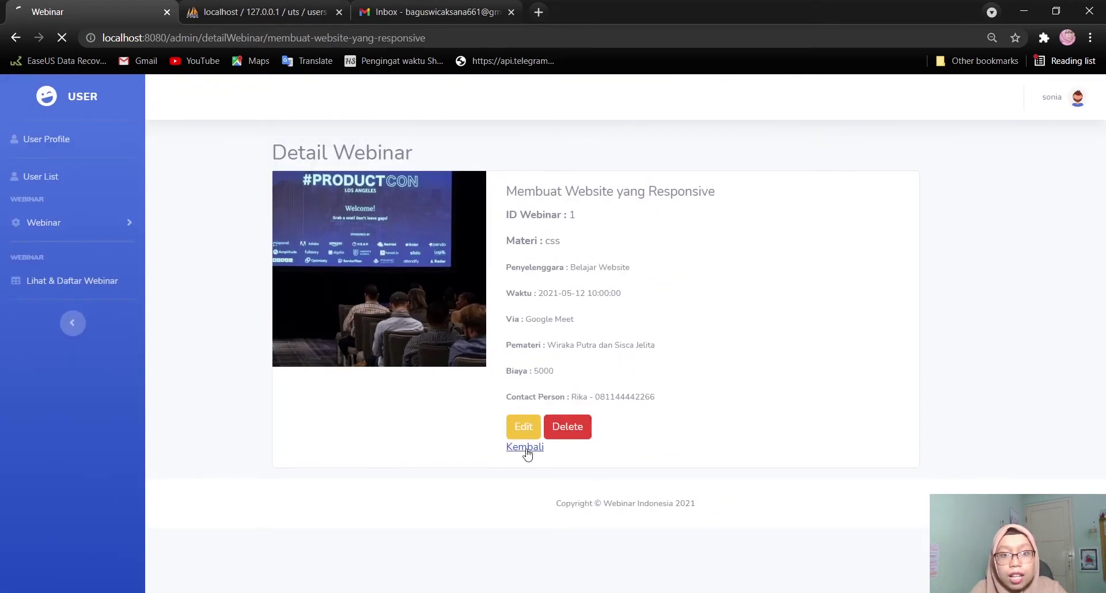
scroll(624, 457, "down", 5)
scroll(624, 459, "up", 5)
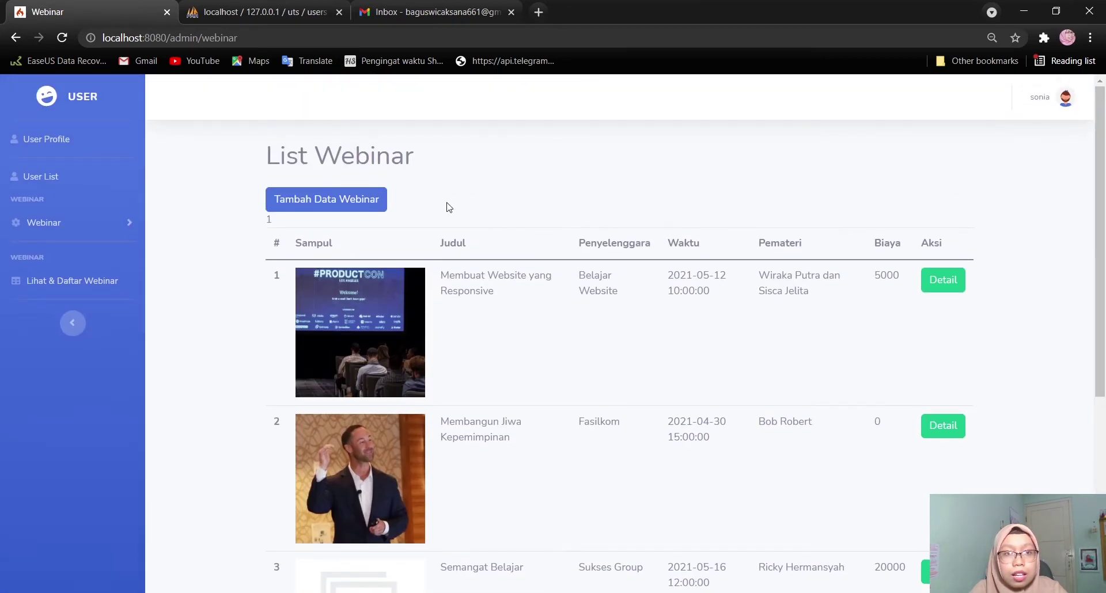
Start a new webinar titled Tips Menjadi Presenter with its Materi, organiser Sukses Group, and date/time
scroll(451, 371, "down", 5)
scroll(451, 370, "up", 5)
left_click(340, 207)
scroll(461, 337, "down", 2)
scroll(465, 354, "up", 2)
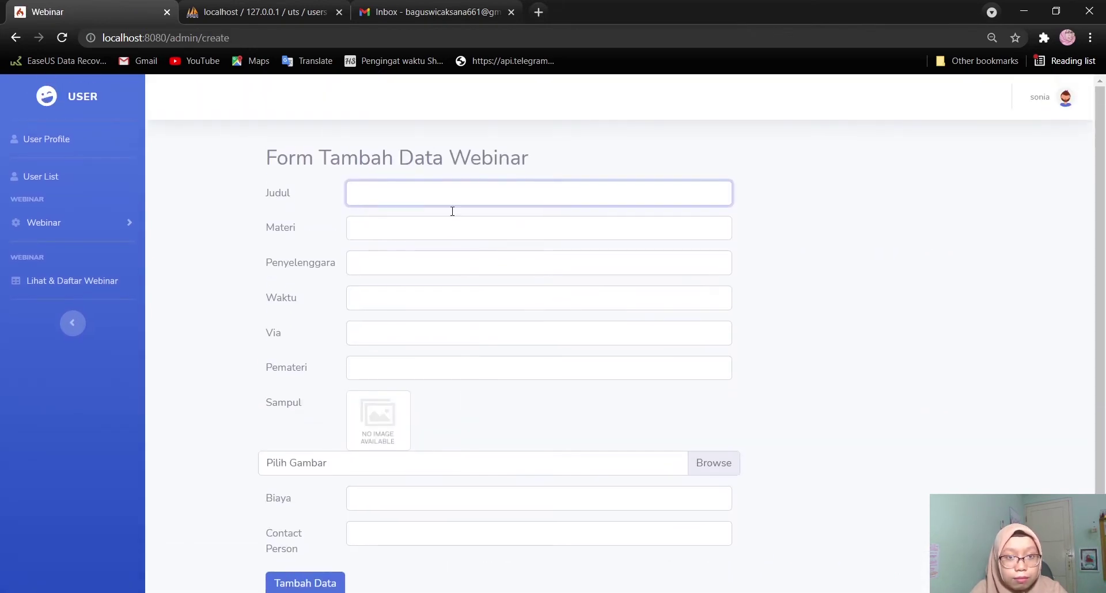
left_click(436, 186)
left_click(420, 349)
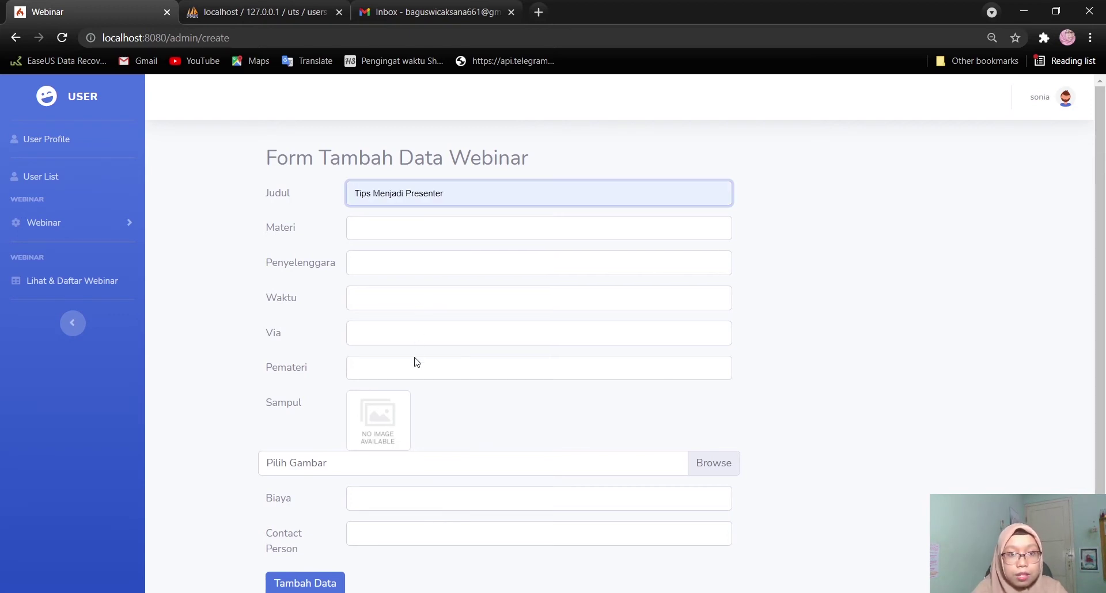
left_click(420, 227)
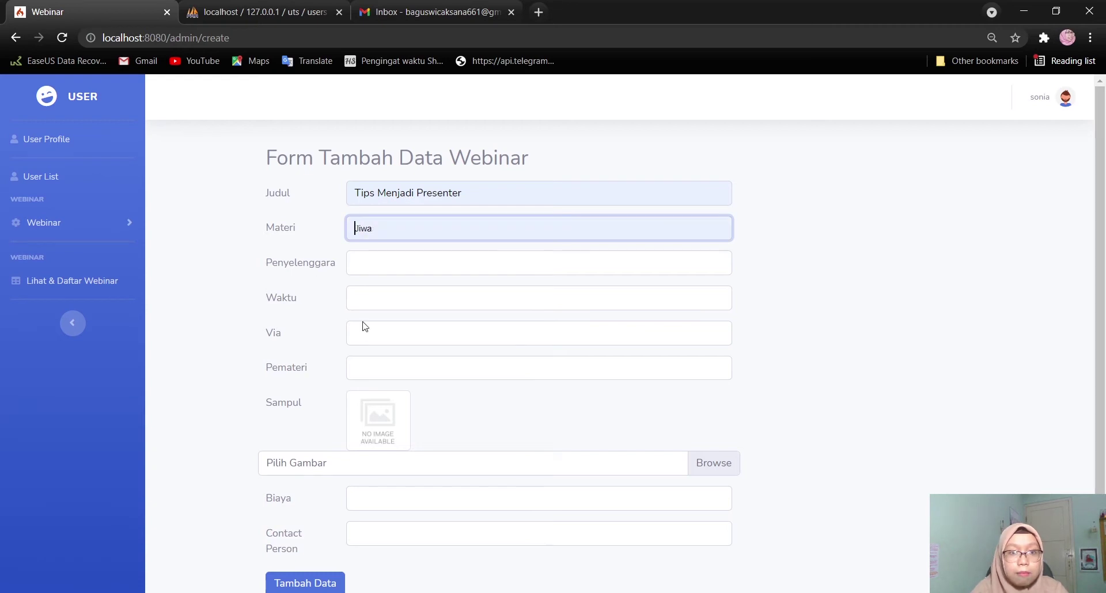
left_click(412, 259)
left_click(441, 320)
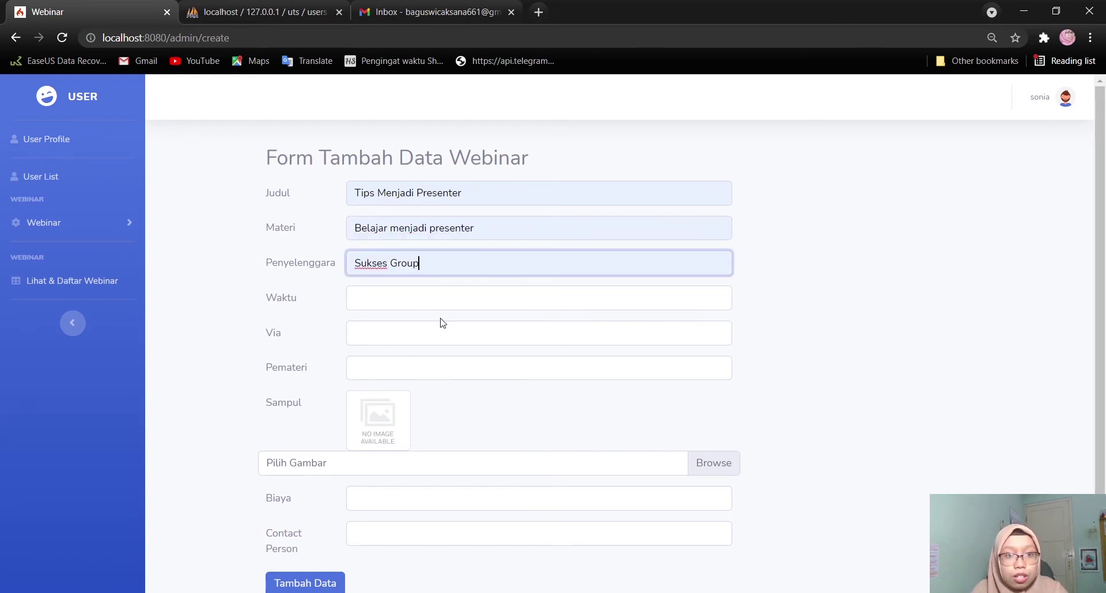
left_click(403, 293)
left_click(410, 318)
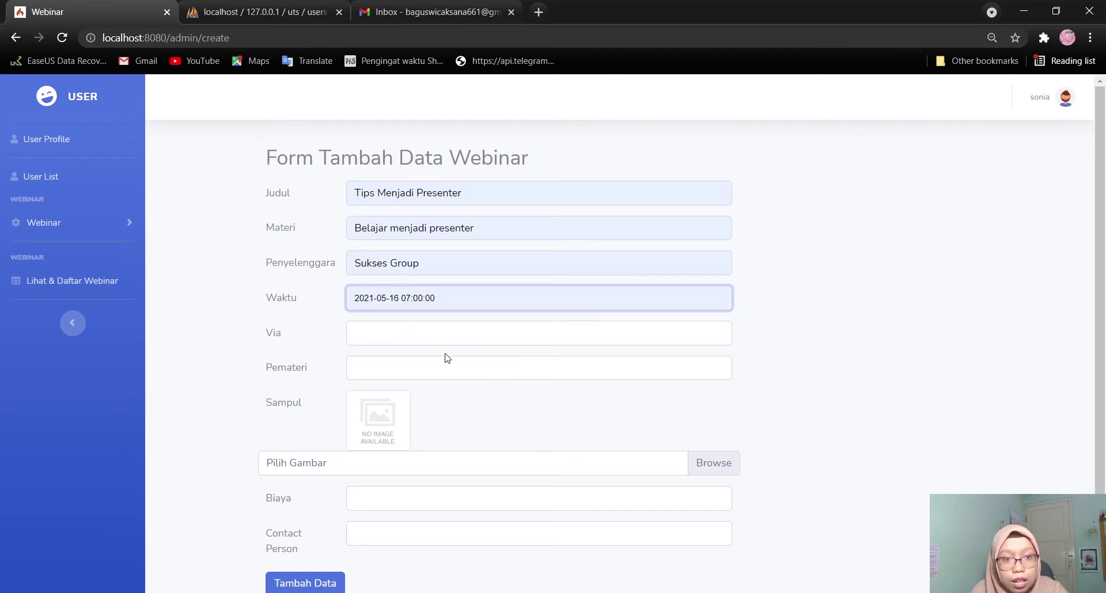
key("ctrl+v")
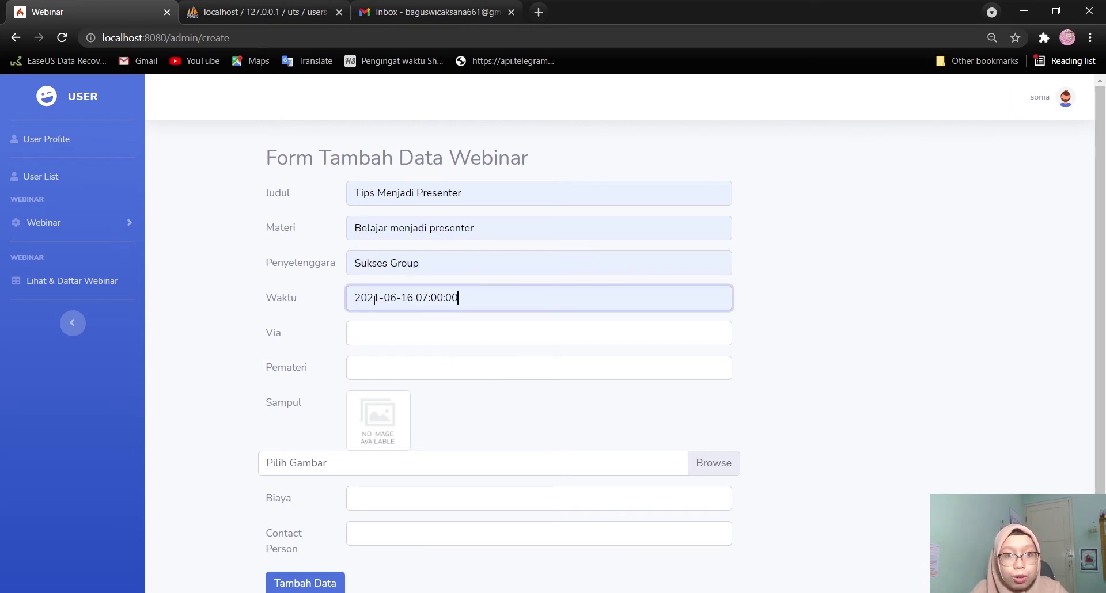
Set Via to Zoom, fill in the speaker from suggestions, and choose a cover image
left_click(367, 339)
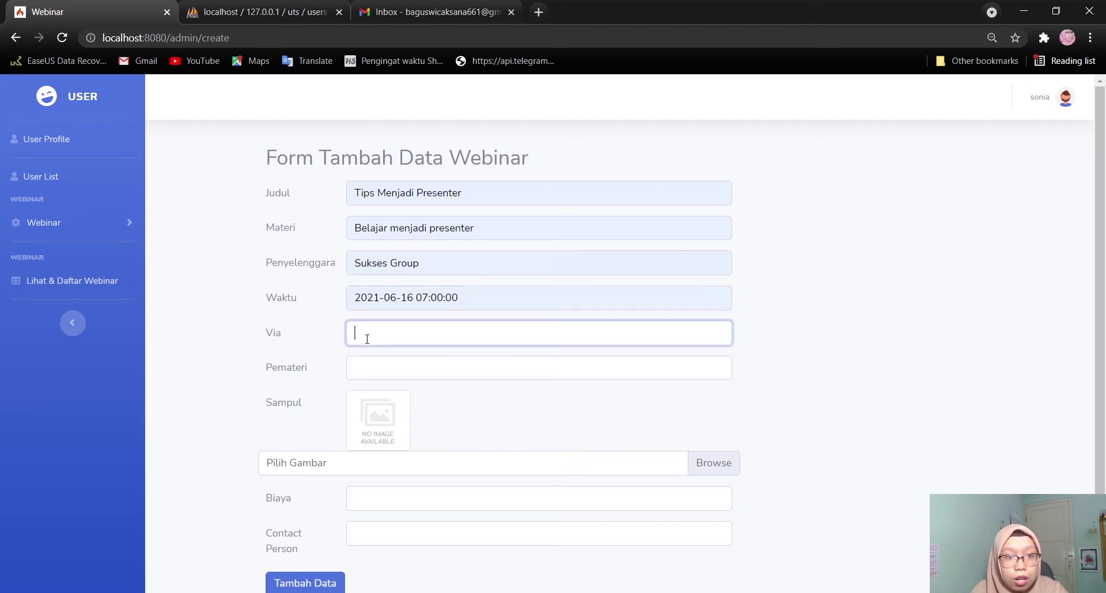
left_click(420, 410)
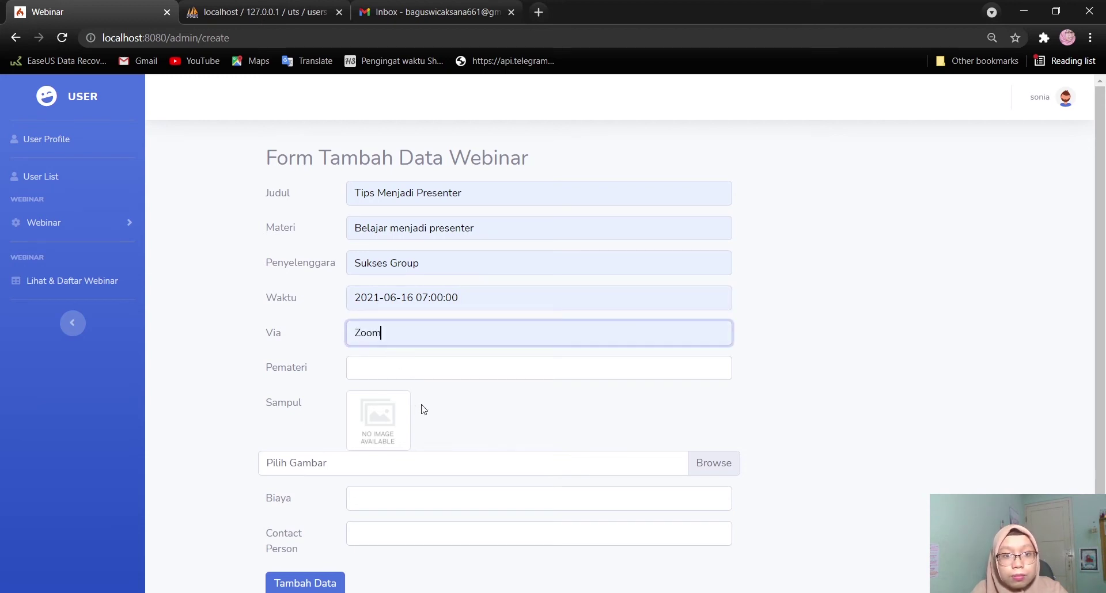
left_click(379, 367)
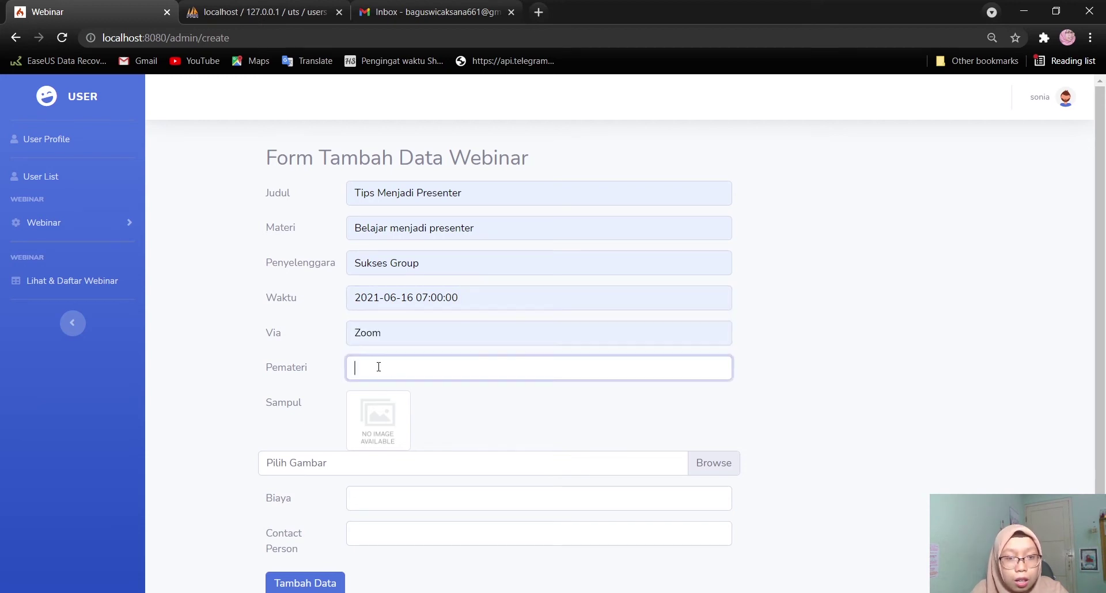
left_click(423, 456)
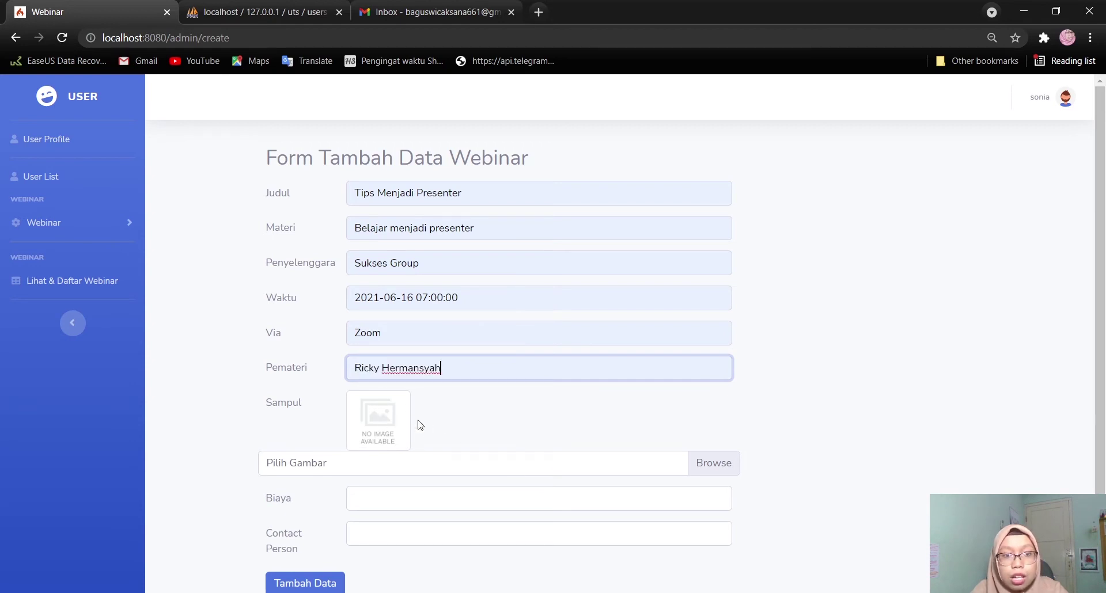
scroll(407, 432, "down", 1)
left_click(450, 413)
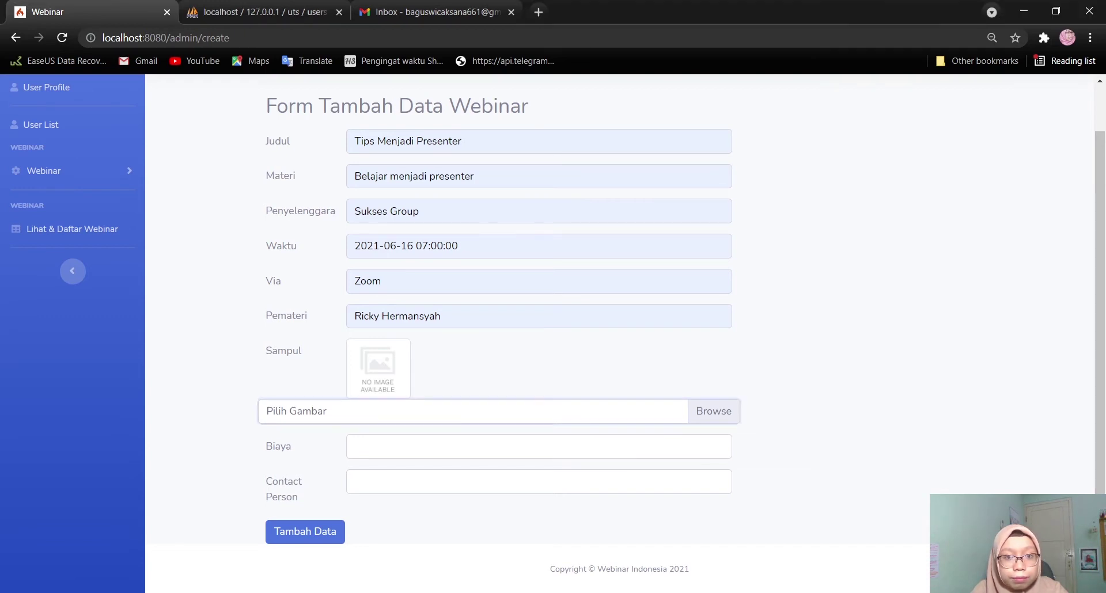
Enter Biaya 25000, paste the contact person details, and submit with Tambah Data
left_click(428, 442)
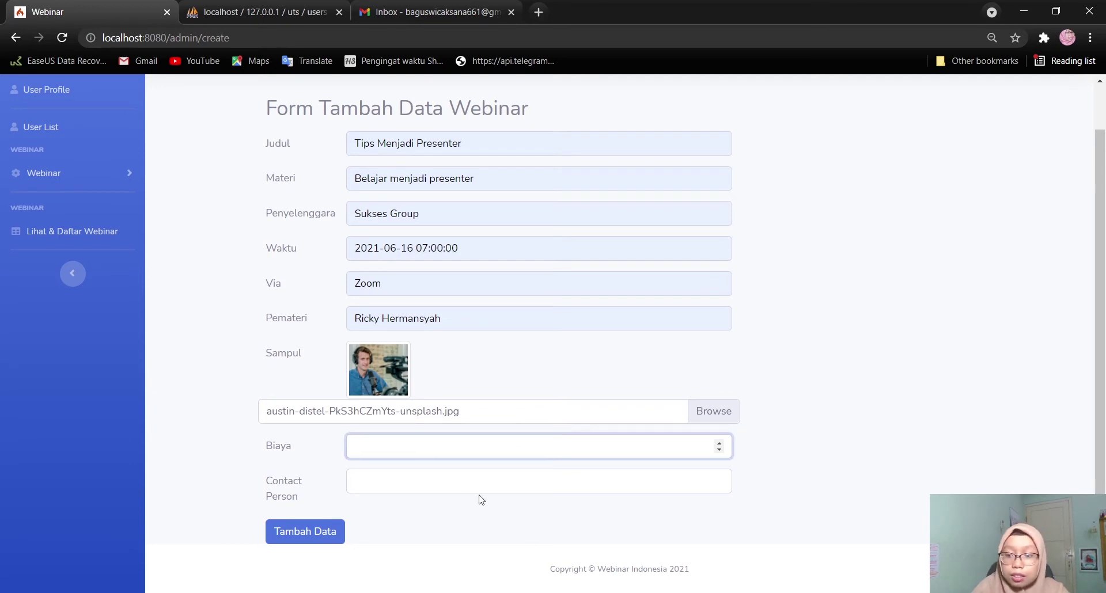
type("25.00")
key("BackSpace")
key("BackSpace")
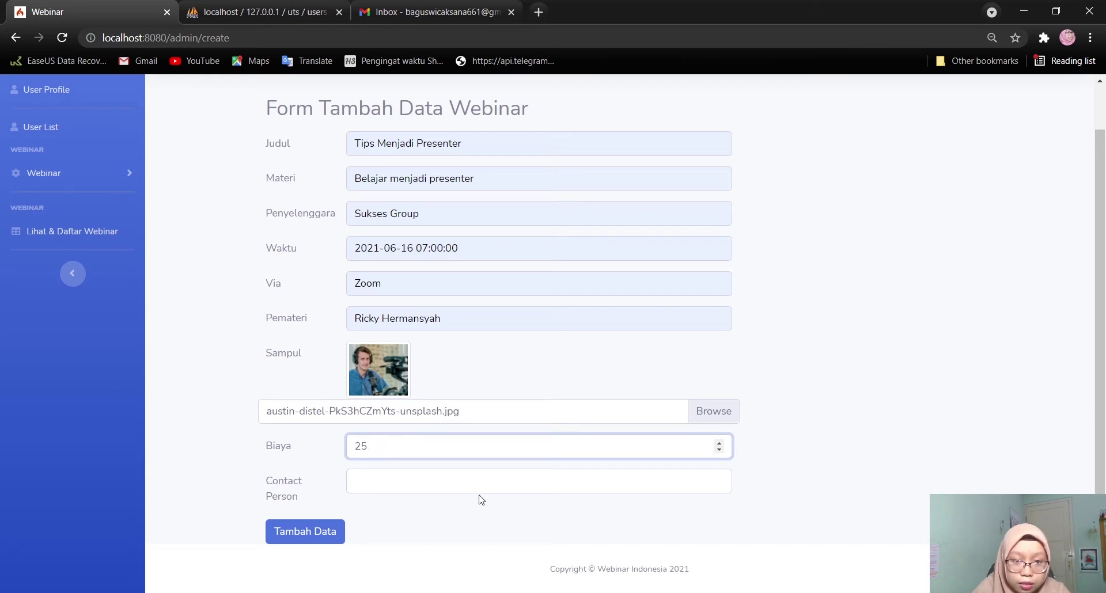
type("000")
left_click(433, 487)
key("ctrl+v")
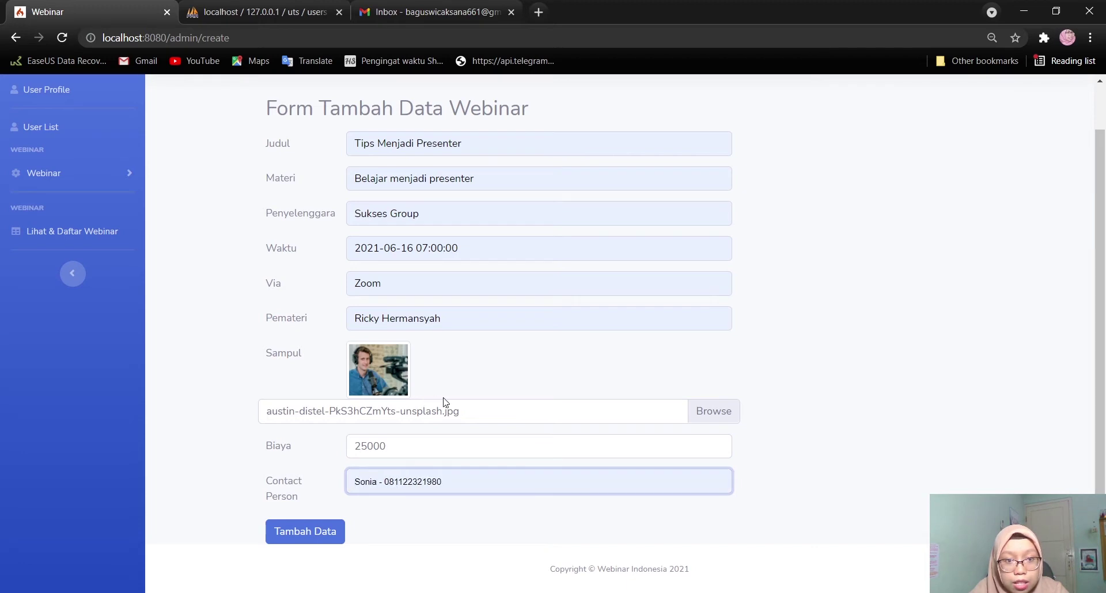
scroll(840, 344, "up", 1)
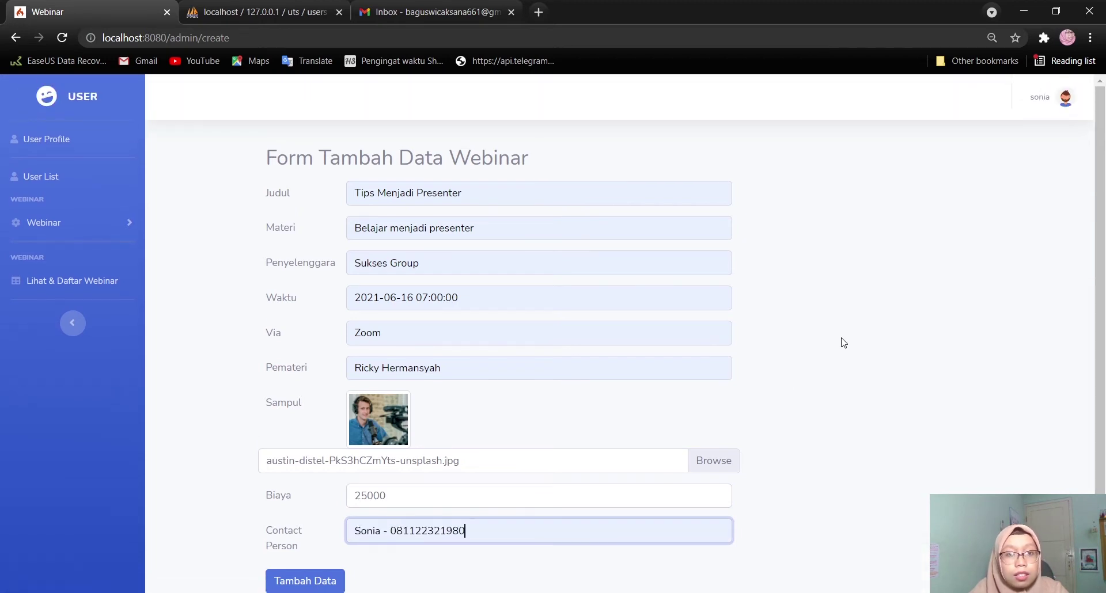
scroll(841, 343, "down", 1)
left_click(310, 547)
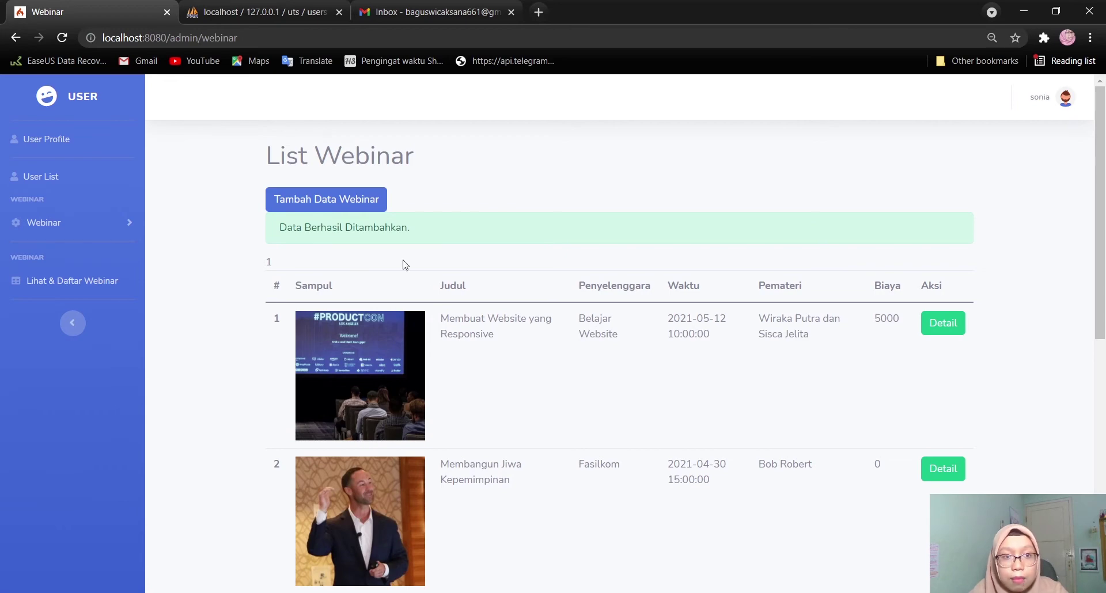
Open Detail for row 5, Tips Menjadi Presenter, in List Webinar
scroll(496, 395, "down", 9)
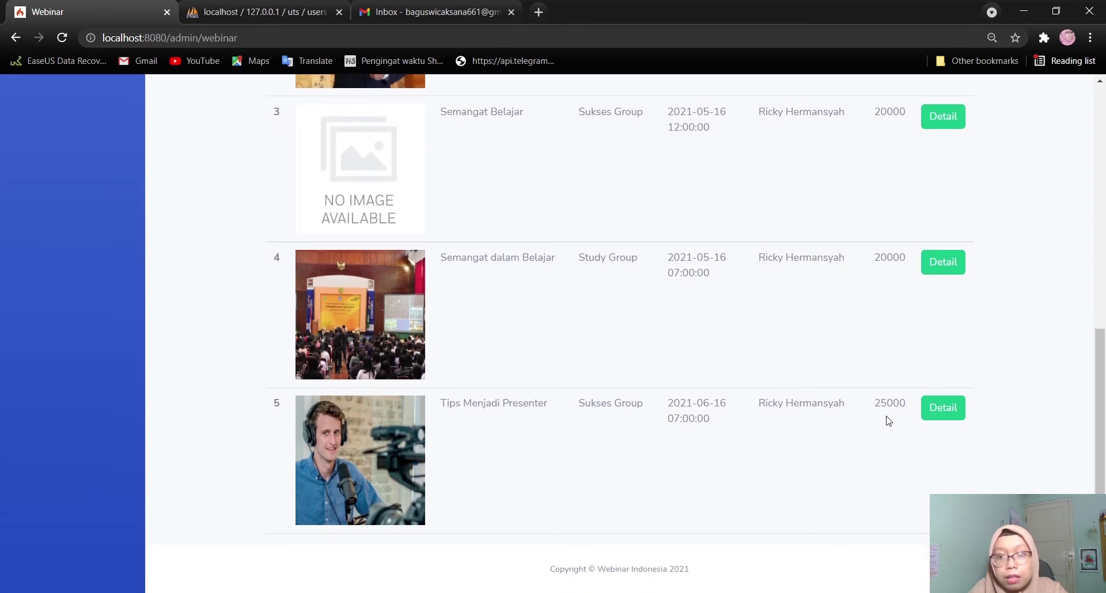
left_click(936, 409)
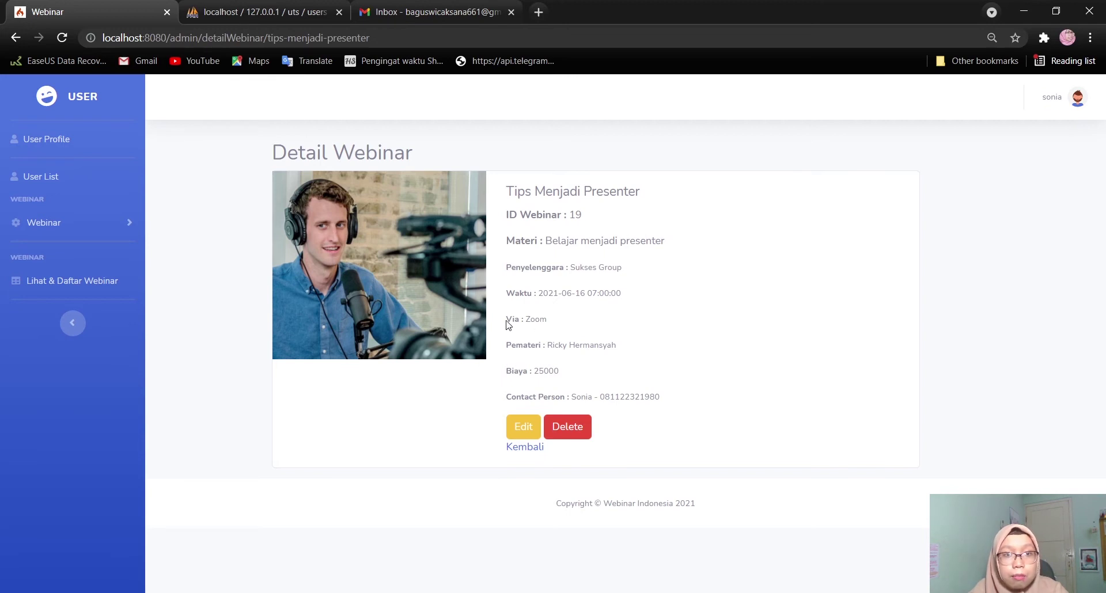
Delete Tips Menjadi Presenter, confirm with OK, and check that four webinars remain
left_click(574, 436)
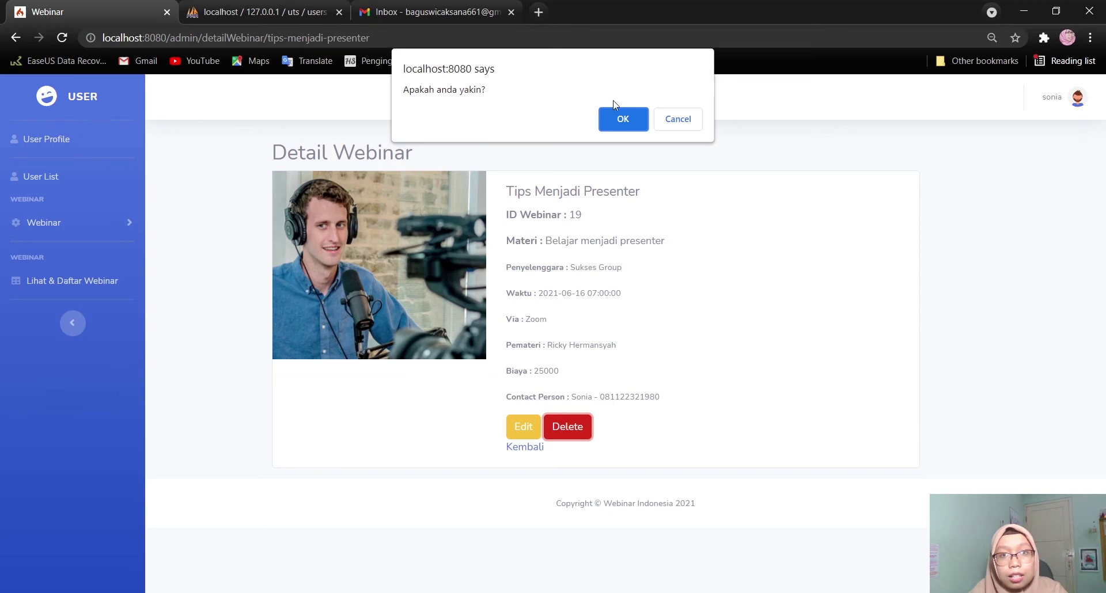
left_click(614, 118)
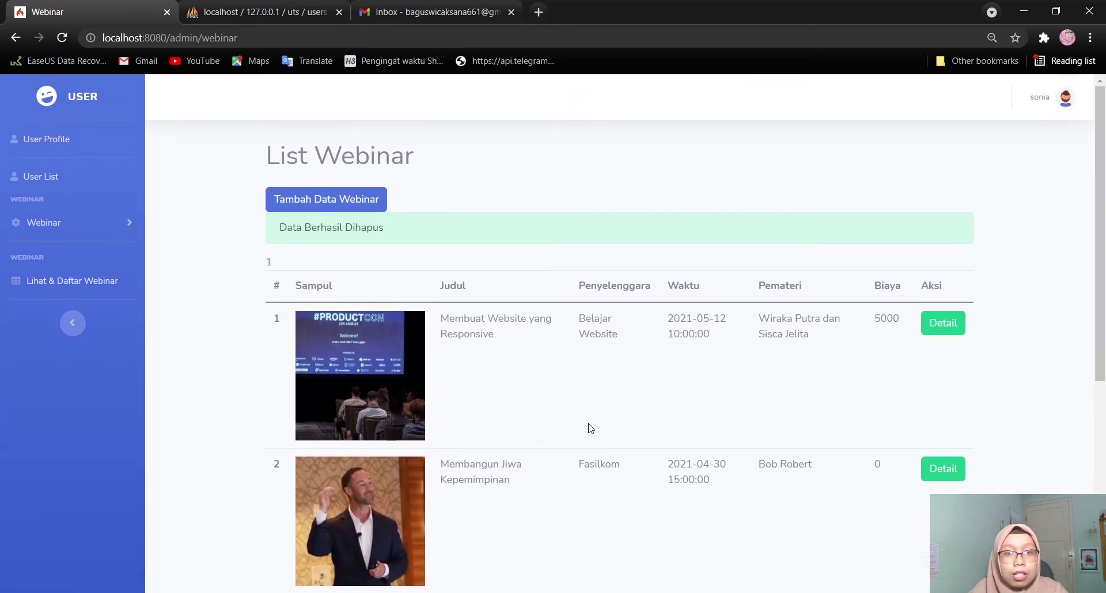
scroll(513, 429, "down", 6)
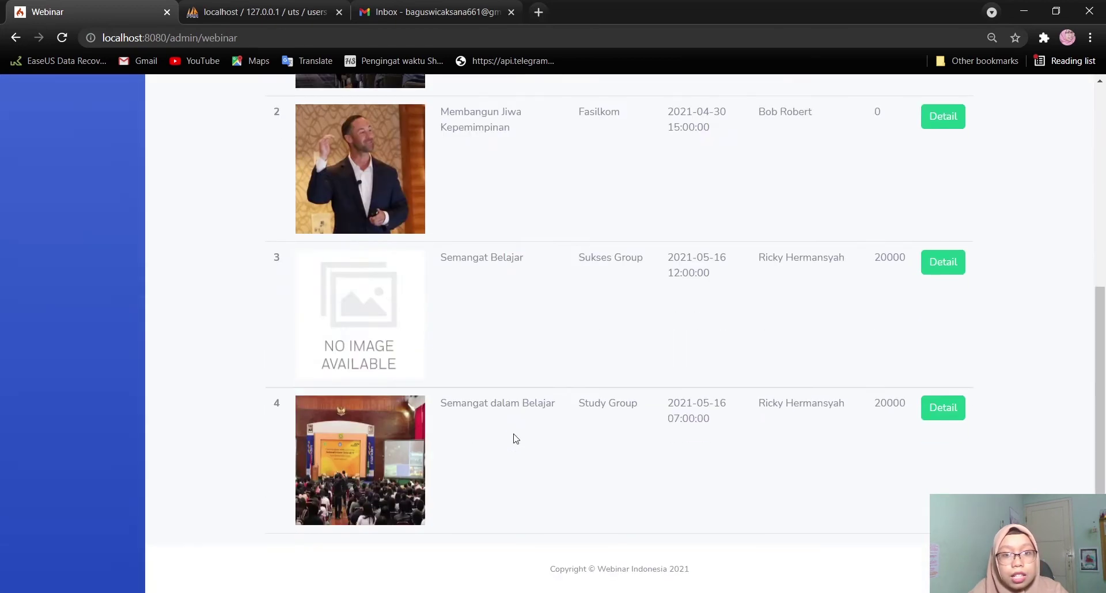
scroll(682, 435, "up", 6)
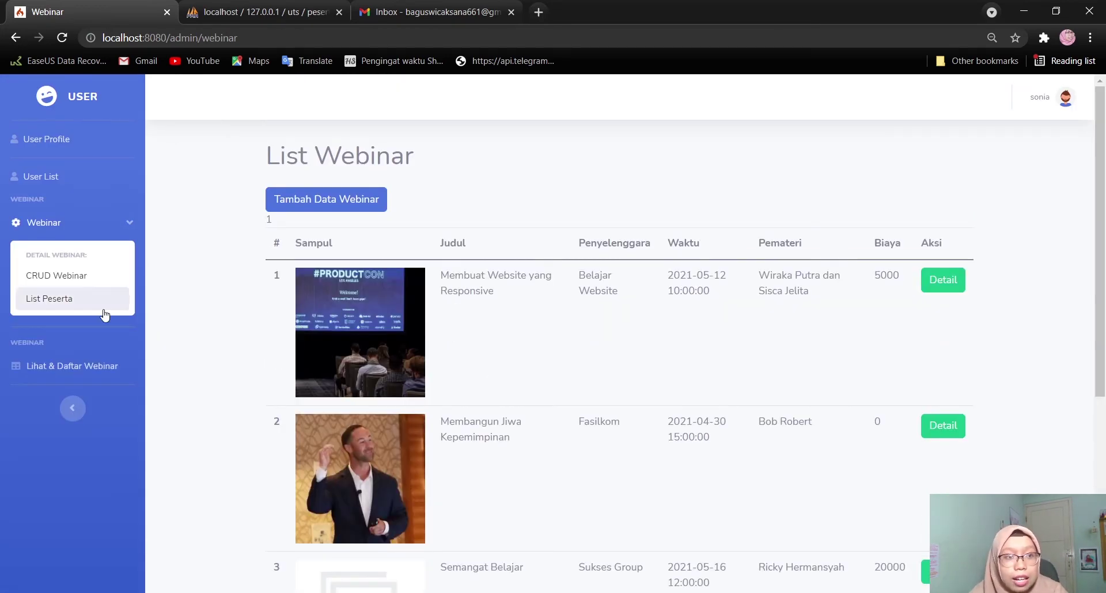
In List Peserta, view participants of webinars 01 and 03, returning to the overview each time
left_click(78, 302)
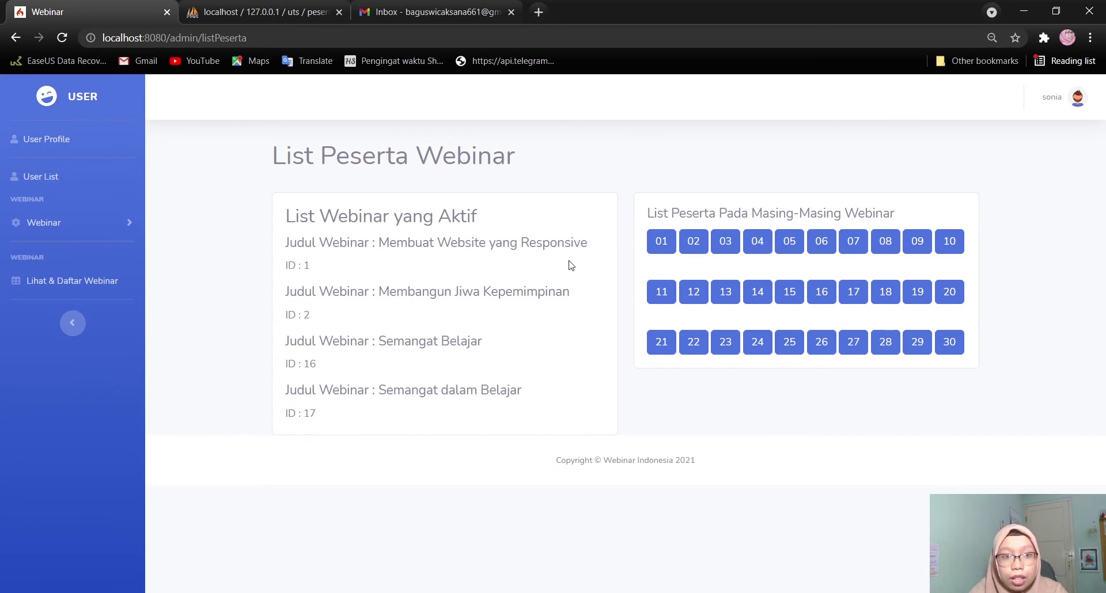
left_click(662, 243)
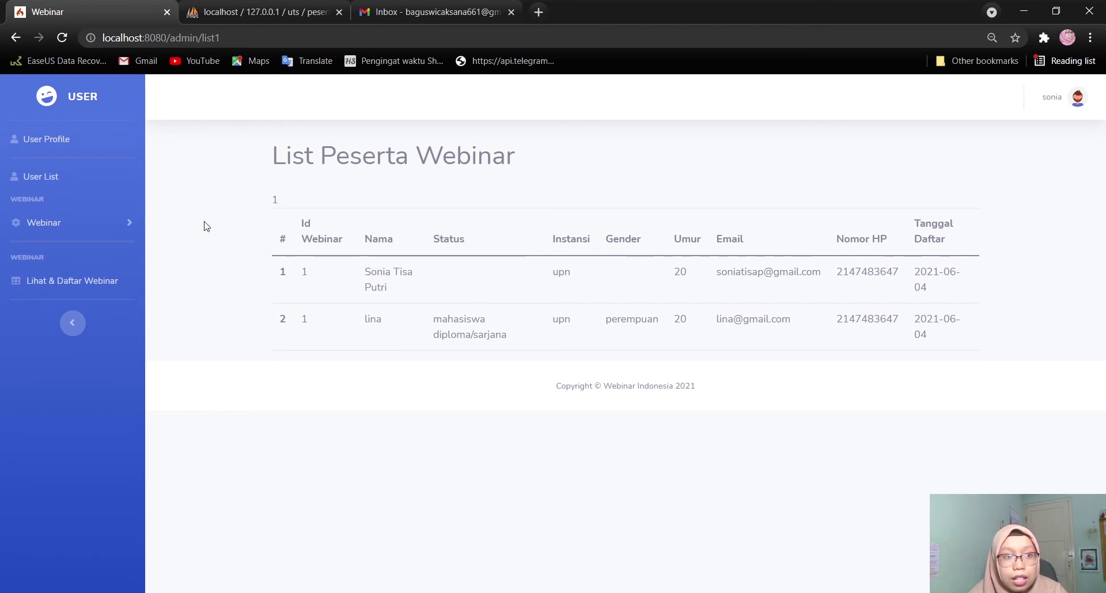
left_click(103, 230)
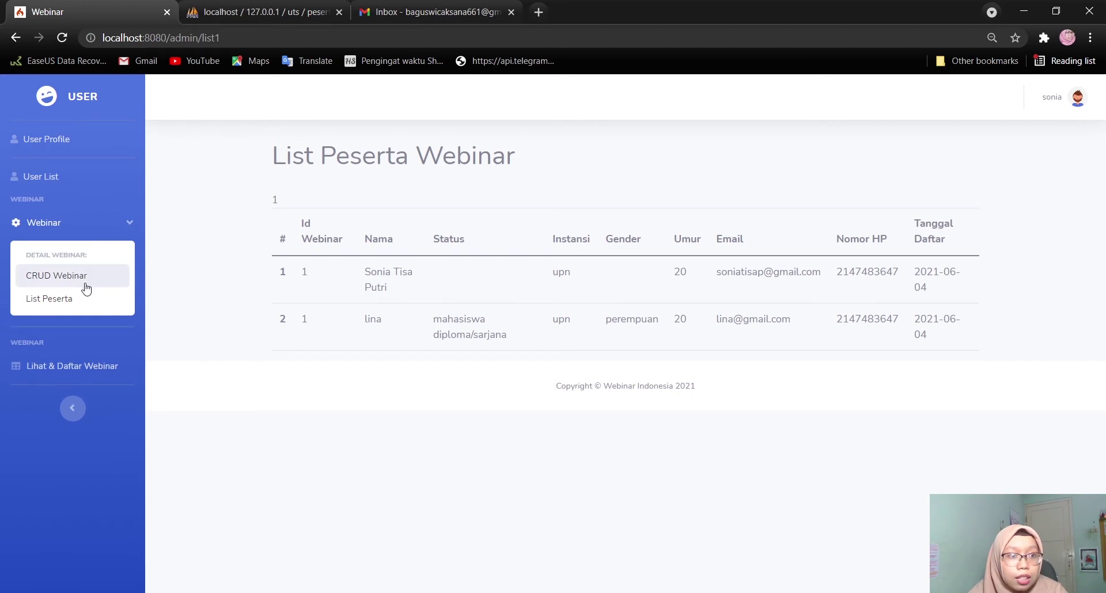
left_click(16, 38)
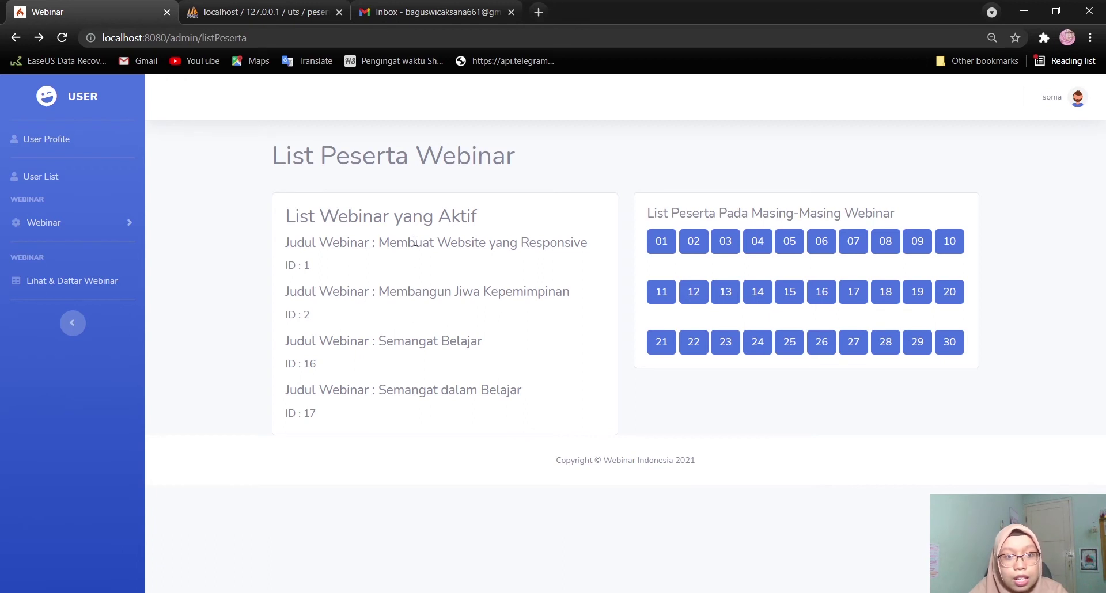
left_click(724, 249)
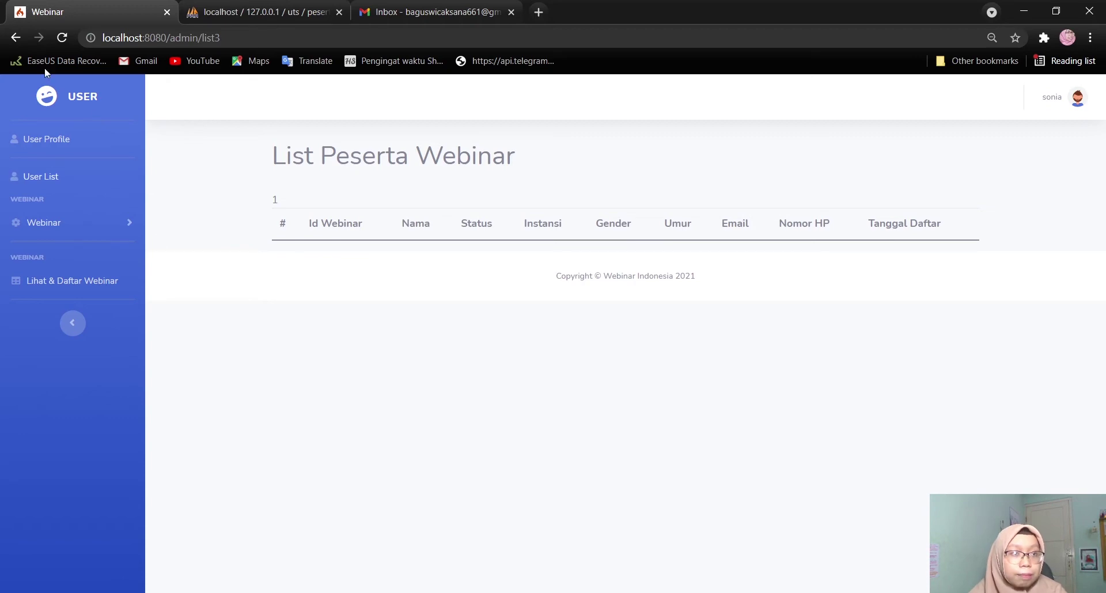
left_click(14, 38)
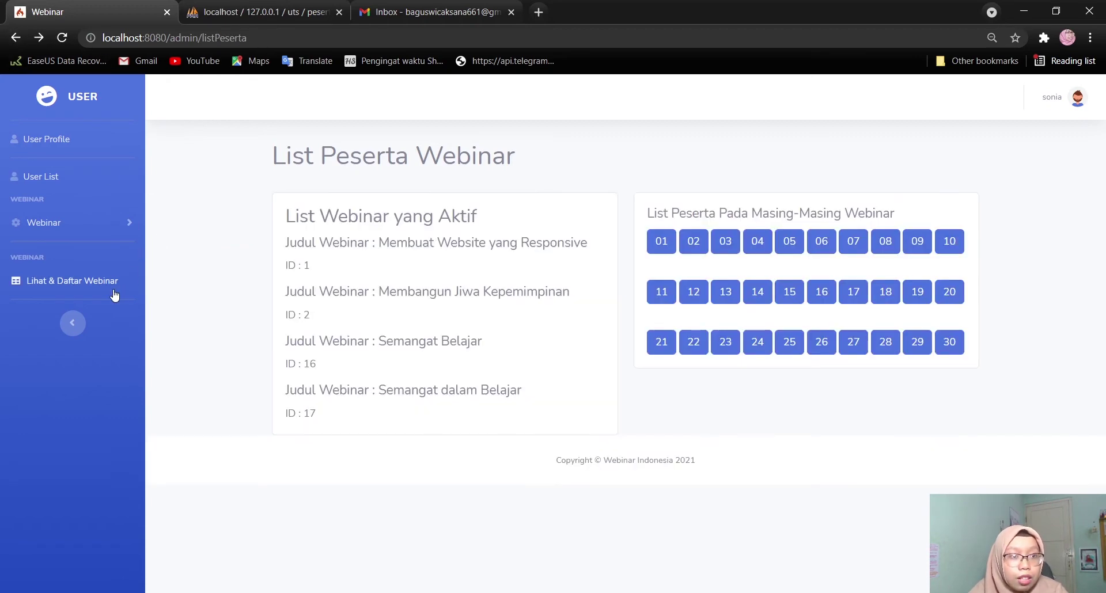
Open the user-side Detail page of row 1, Membuat Website yang Responsive
left_click(84, 287)
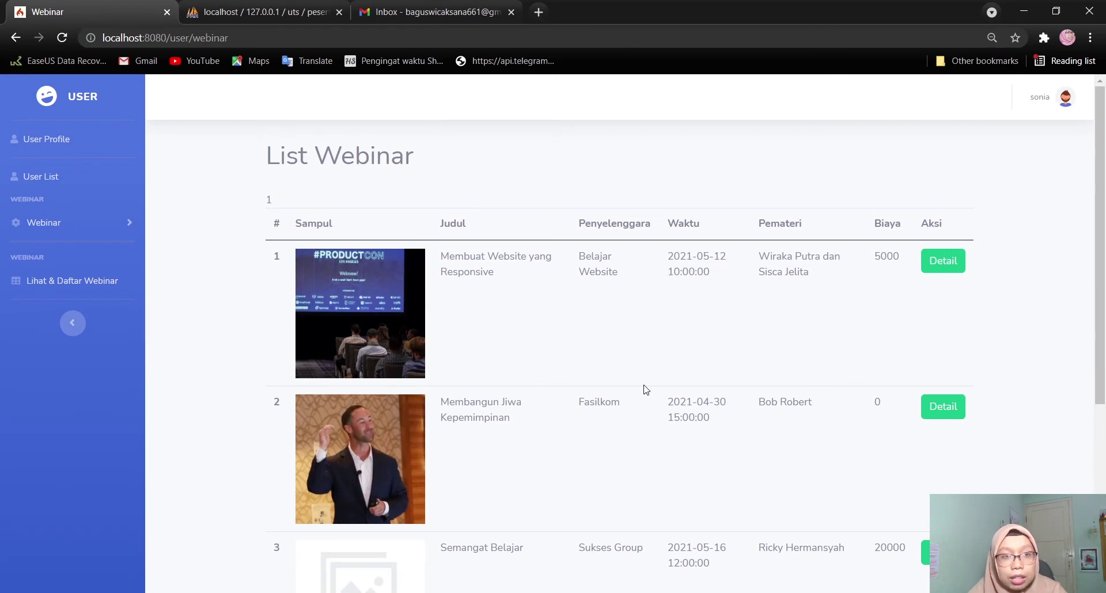
left_click(125, 223)
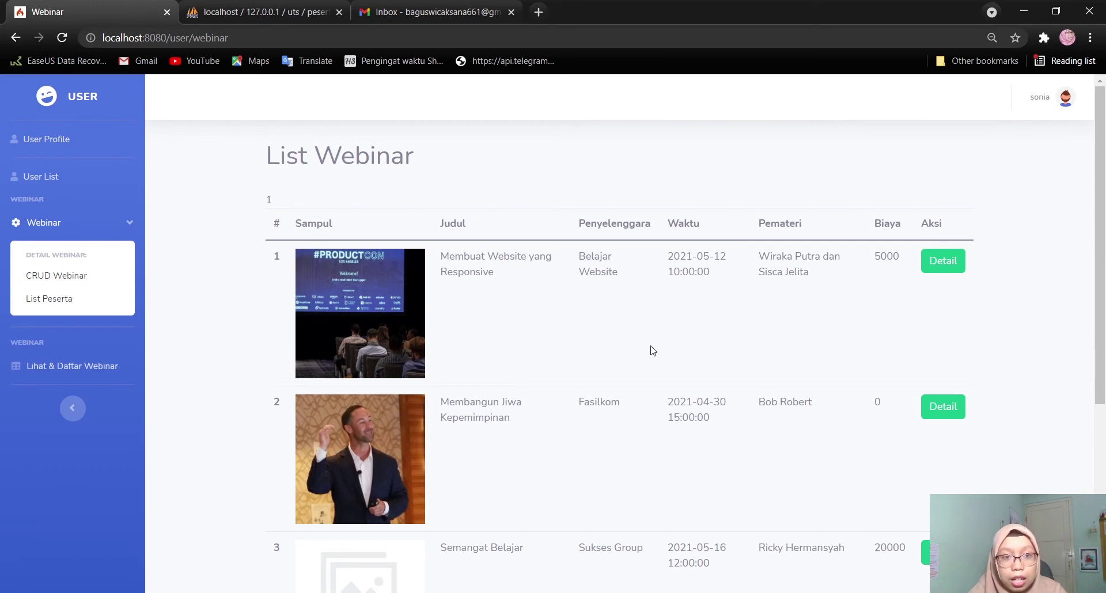
scroll(576, 383, "down", 5)
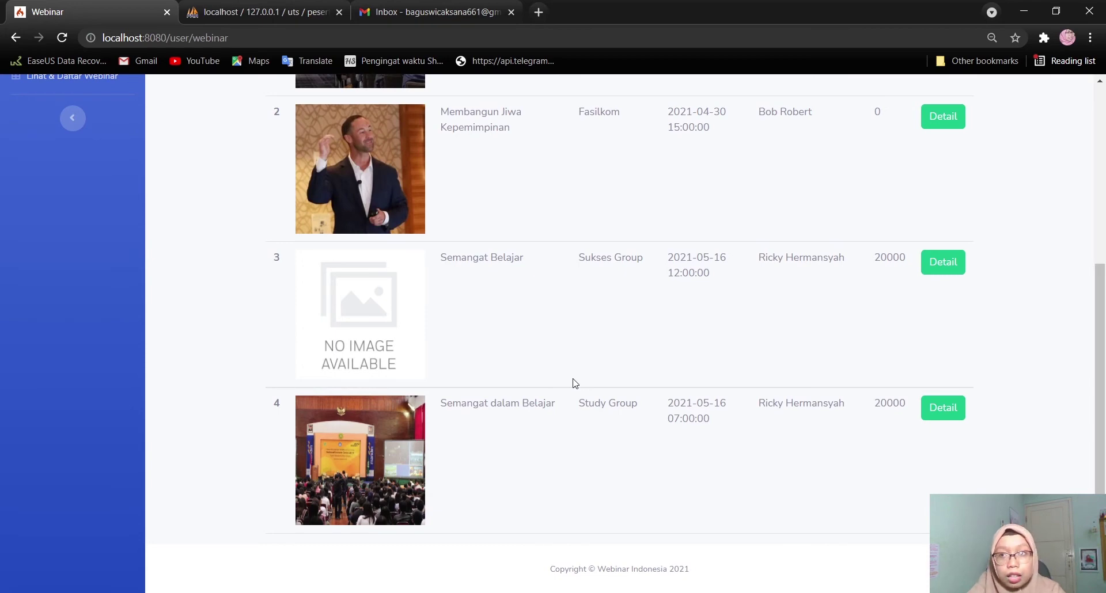
scroll(575, 383, "up", 5)
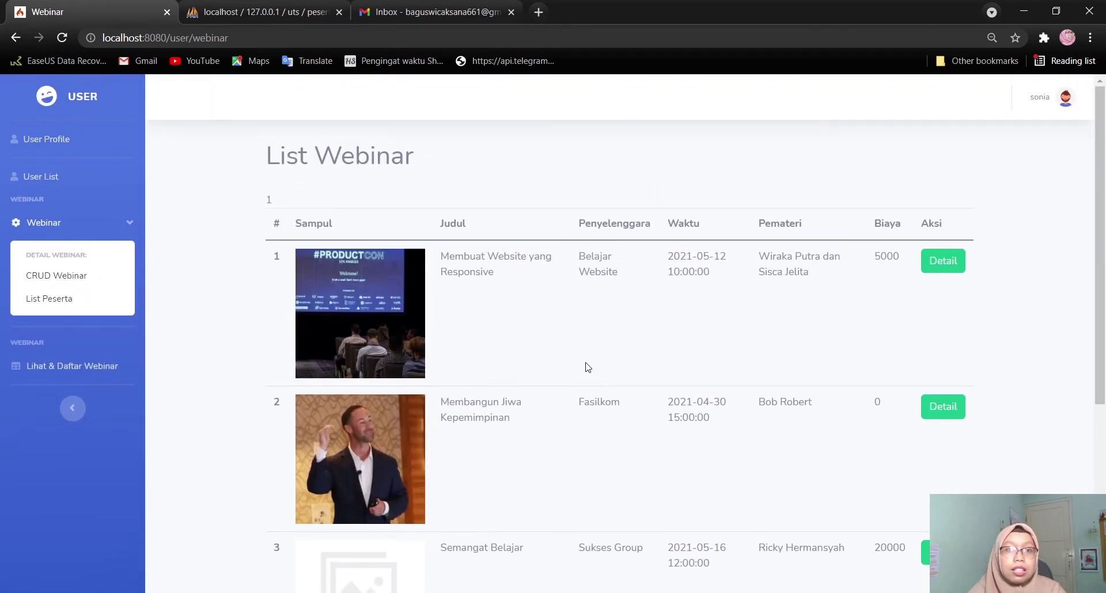
left_click(949, 262)
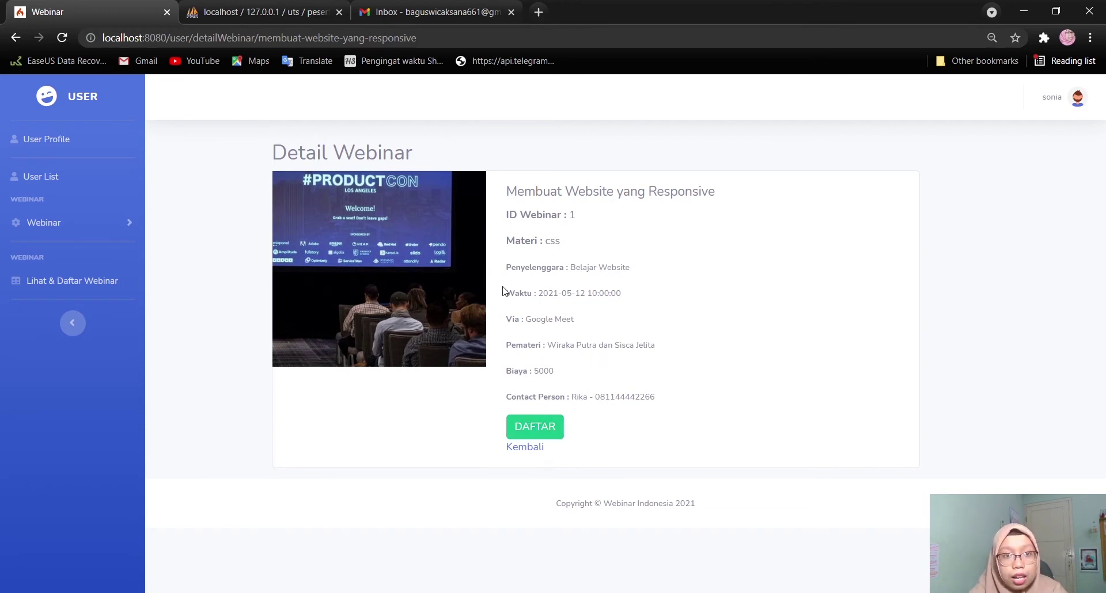
Open the DAFTAR registration form and look over the participant status choices without picking one
left_click(533, 429)
left_click(834, 314)
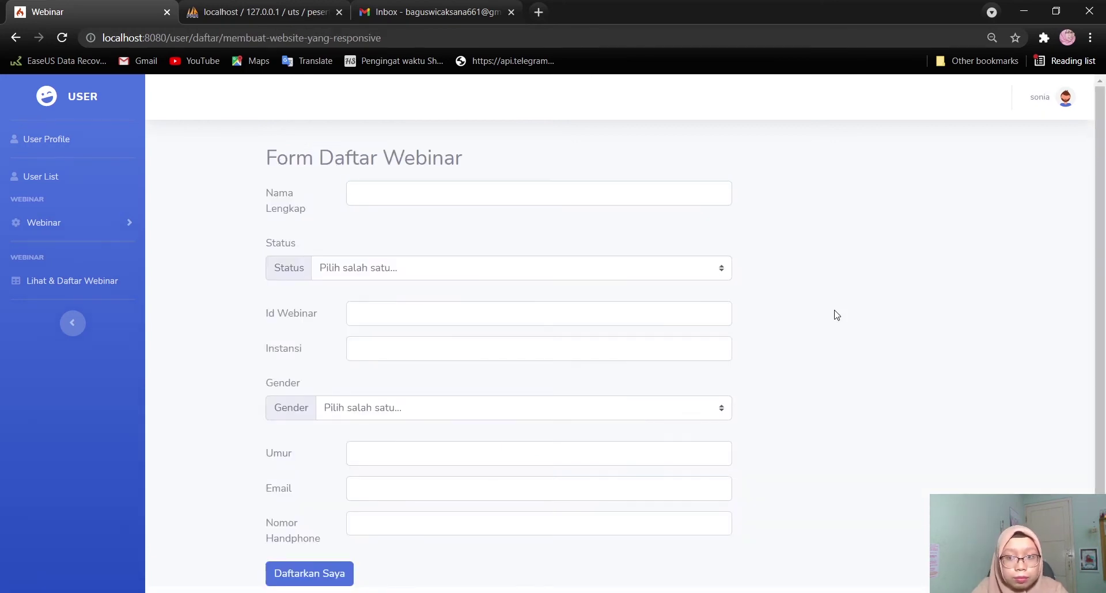
scroll(835, 314, "down", 1)
scroll(837, 315, "up", 1)
scroll(836, 314, "up", 1)
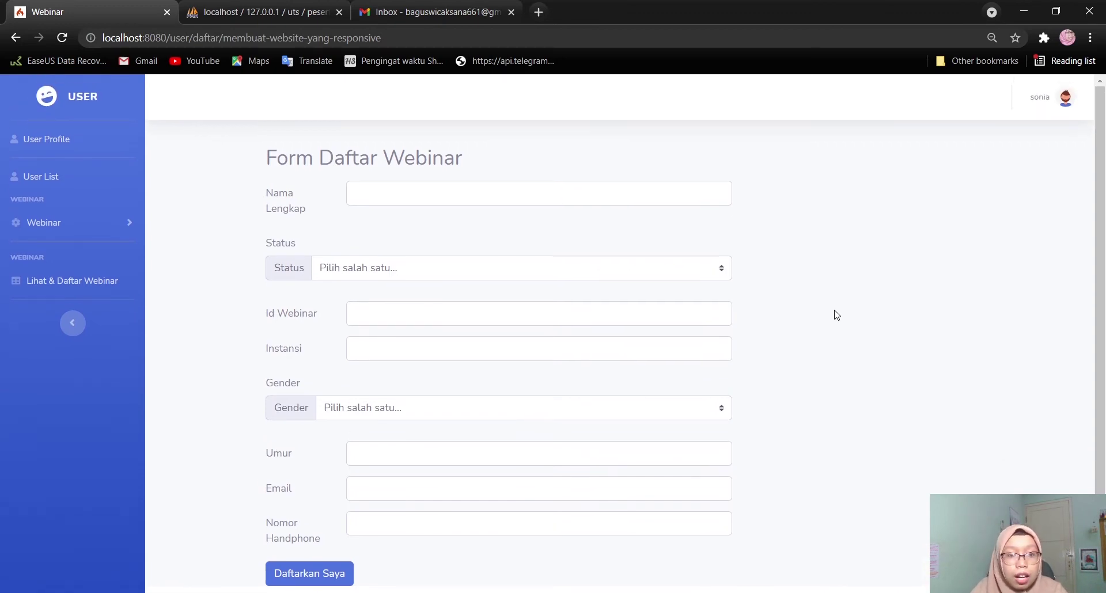
scroll(821, 348, "down", 1)
scroll(821, 348, "up", 1)
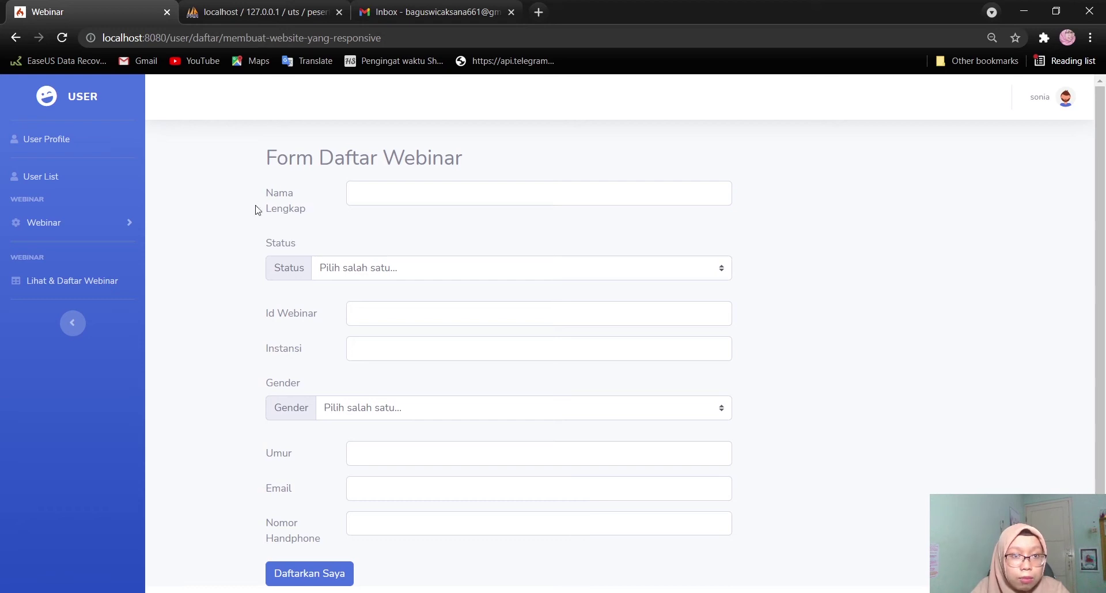
left_click(364, 271)
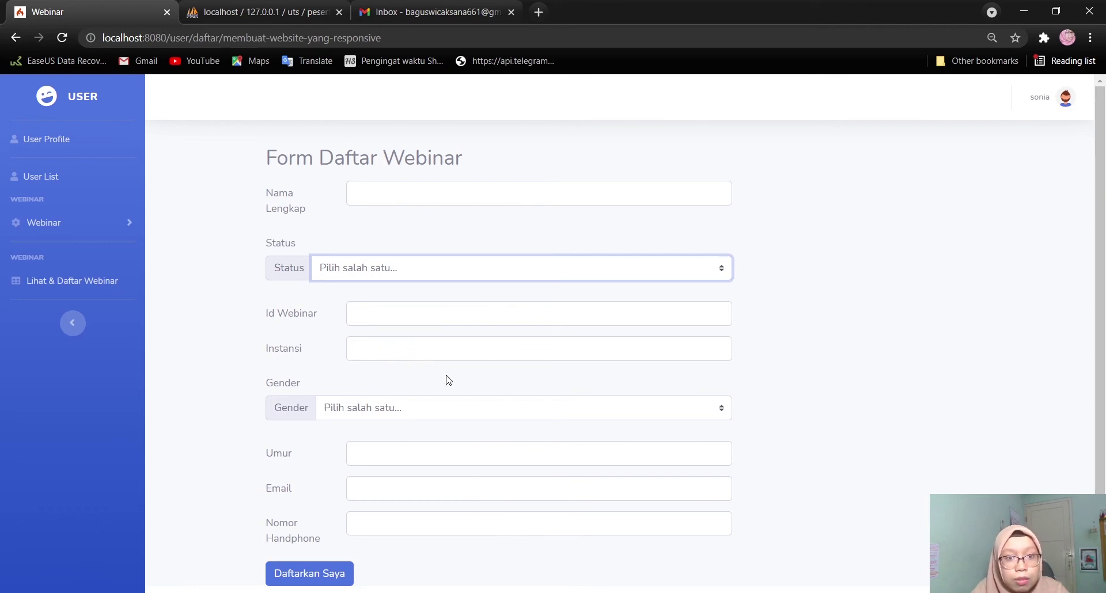
left_click(870, 363)
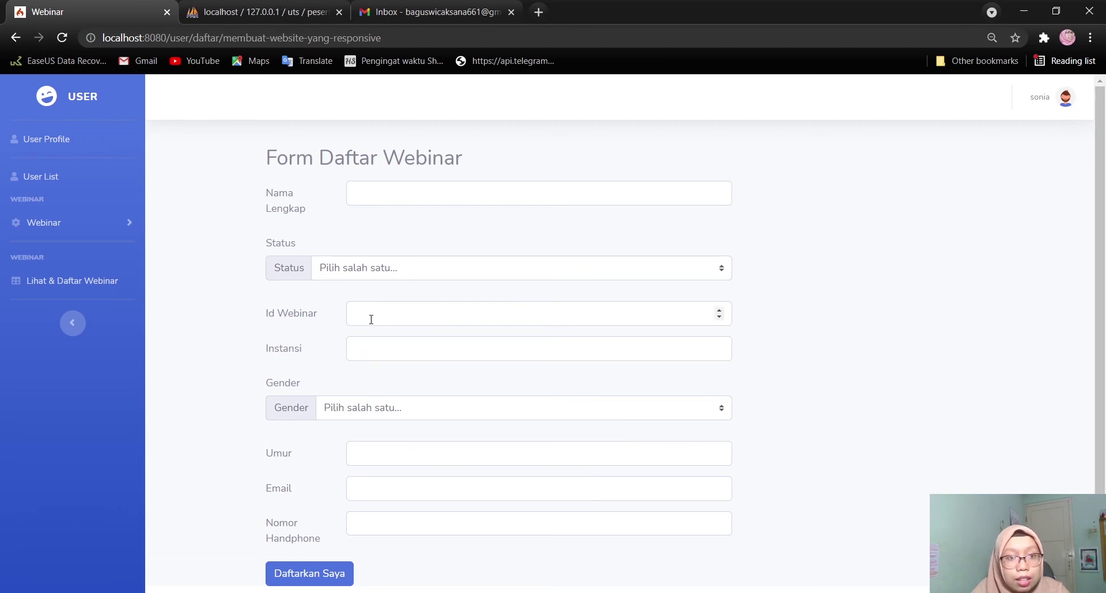
scroll(259, 326, "down", 1)
scroll(258, 326, "up", 1)
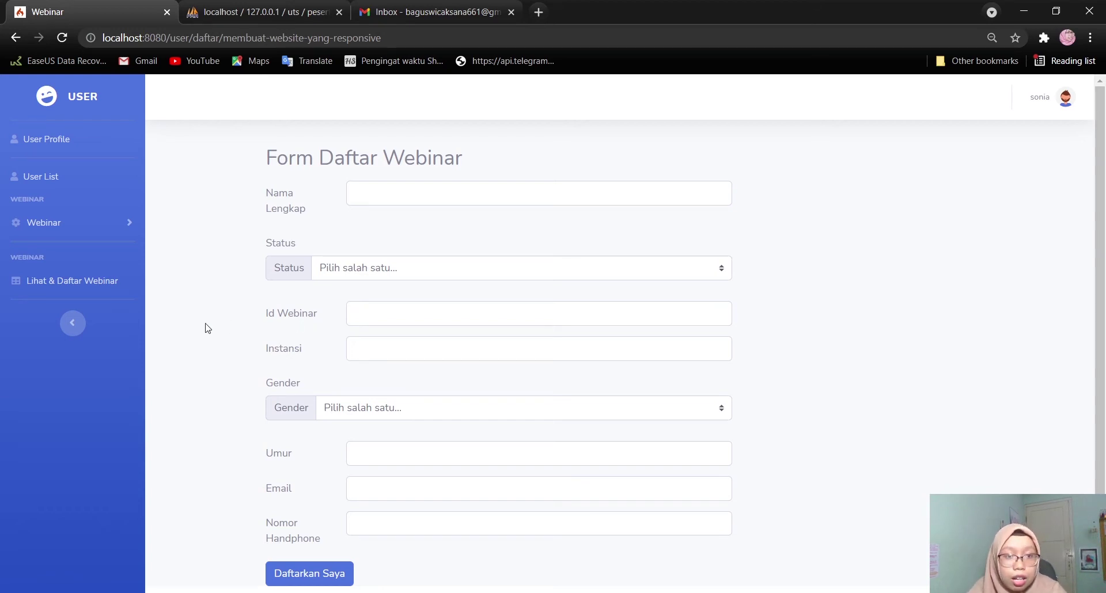
Look over the gender choices lower in the form, leaving them unselected
scroll(208, 329, "down", 1)
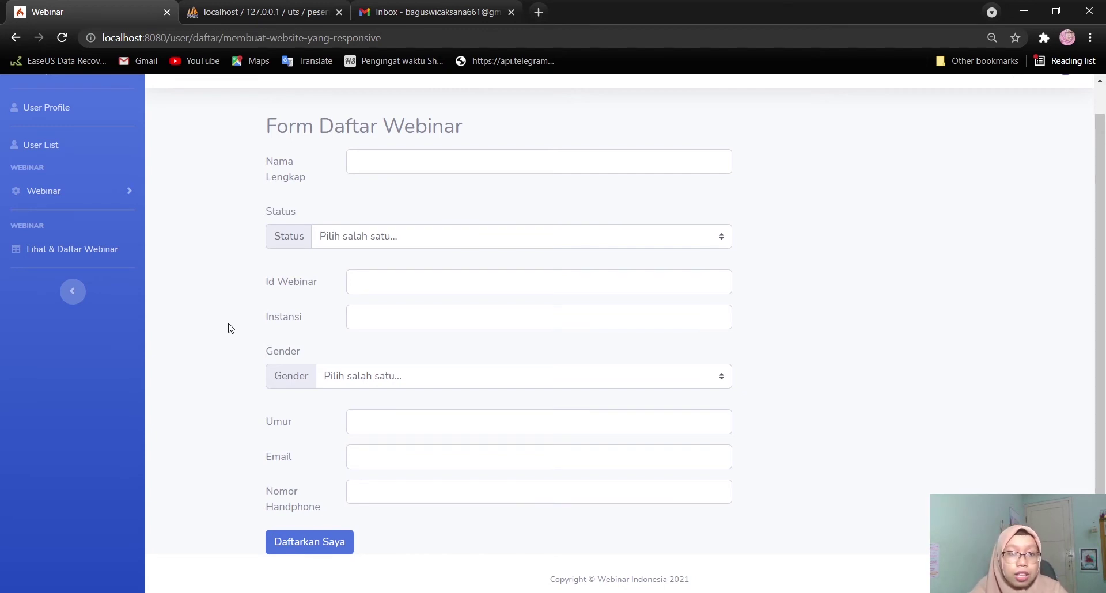
scroll(230, 363, "down", 1)
left_click(382, 378)
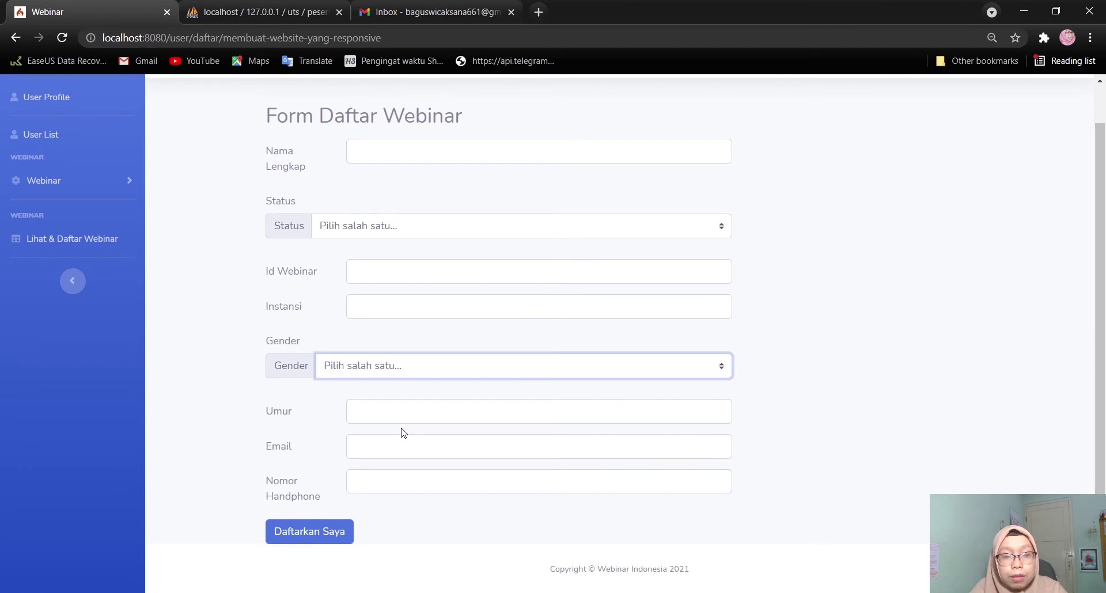
left_click(237, 390)
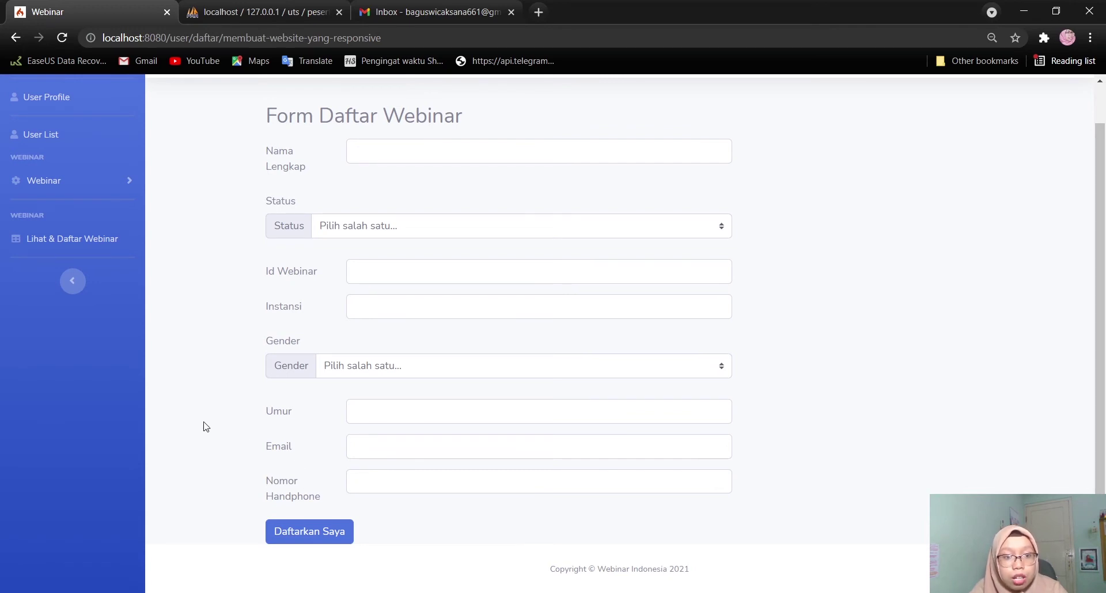
scroll(203, 427, "up", 1)
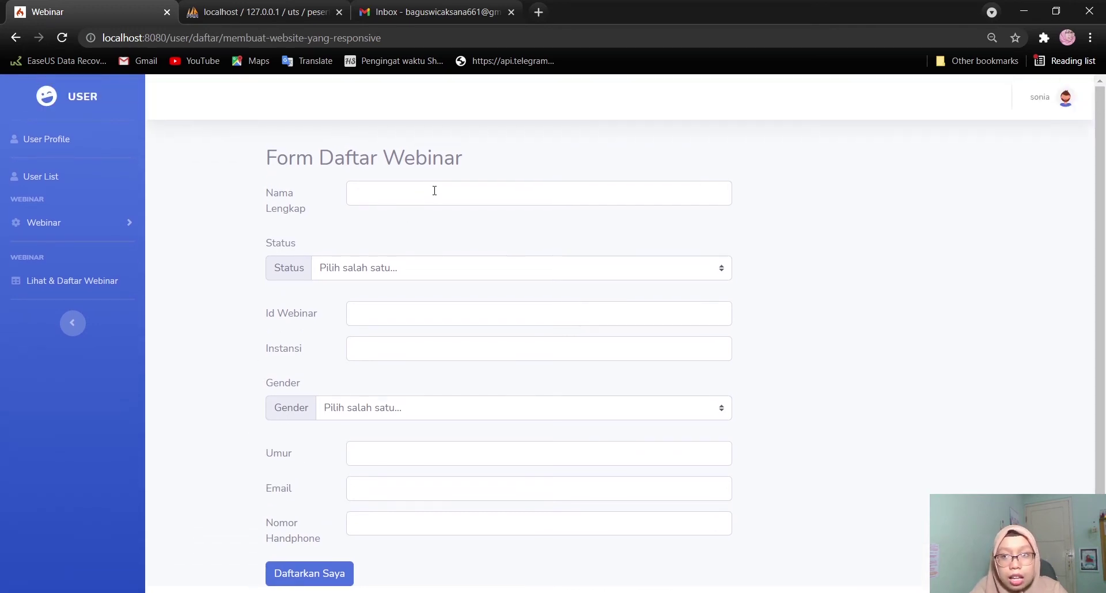
Enter the participant's full name, status Mahasiswa Diploma/Sarjana, webinar ID 1 and institution UPNVJT
left_click(435, 191)
type("Sonia")
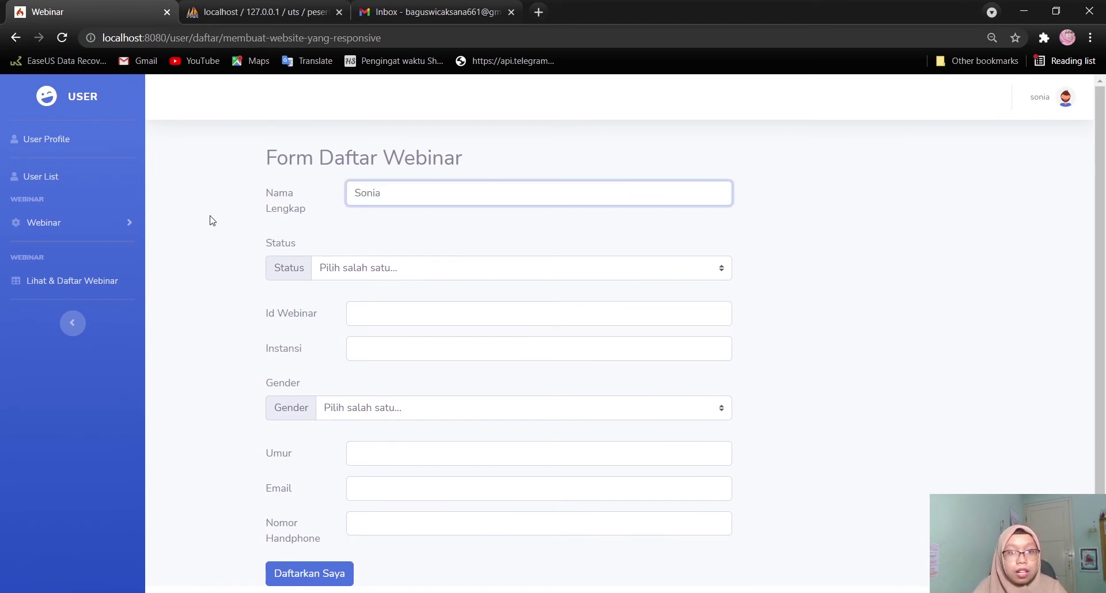
left_click(370, 276)
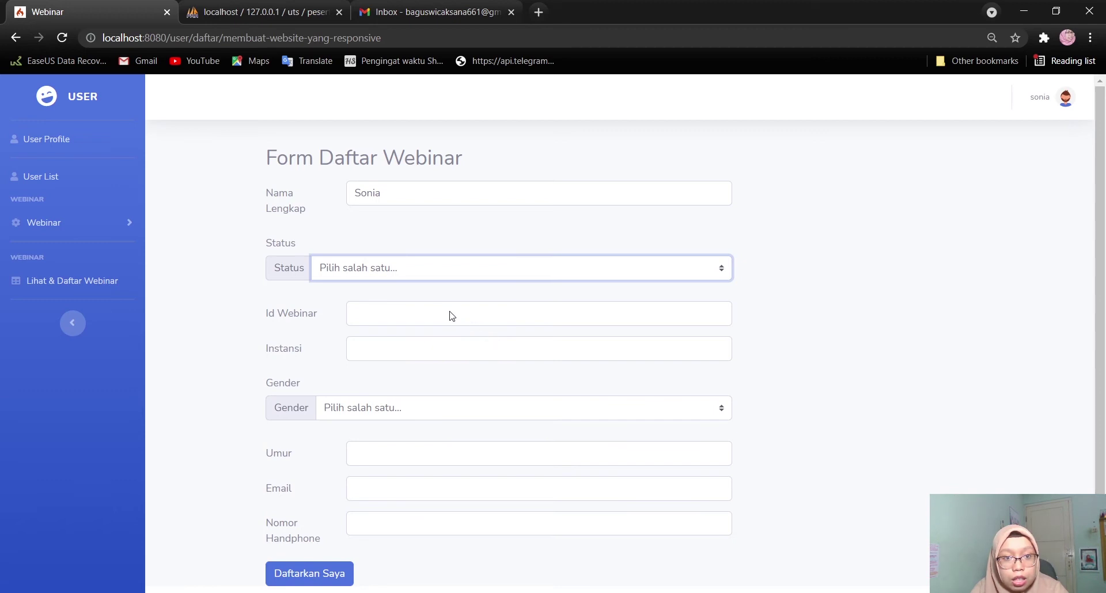
key("Down")
left_click(391, 312)
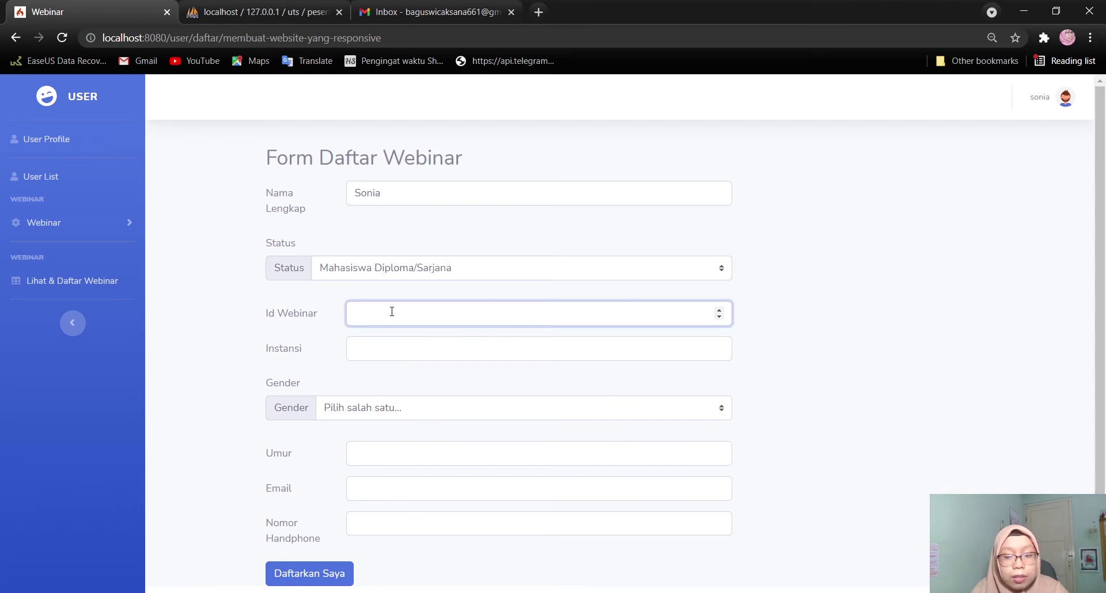
type("1")
left_click(425, 347)
left_click(385, 409)
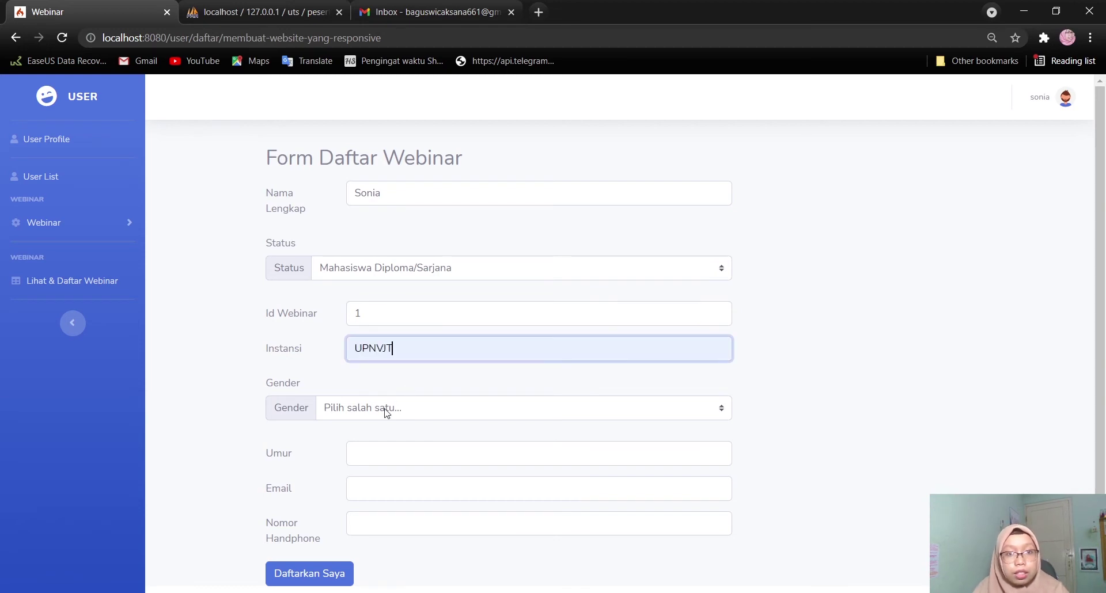
Set gender to Perempuan and age to 20, then enter the participant's e-mail and phone number
scroll(450, 415, "down", 1)
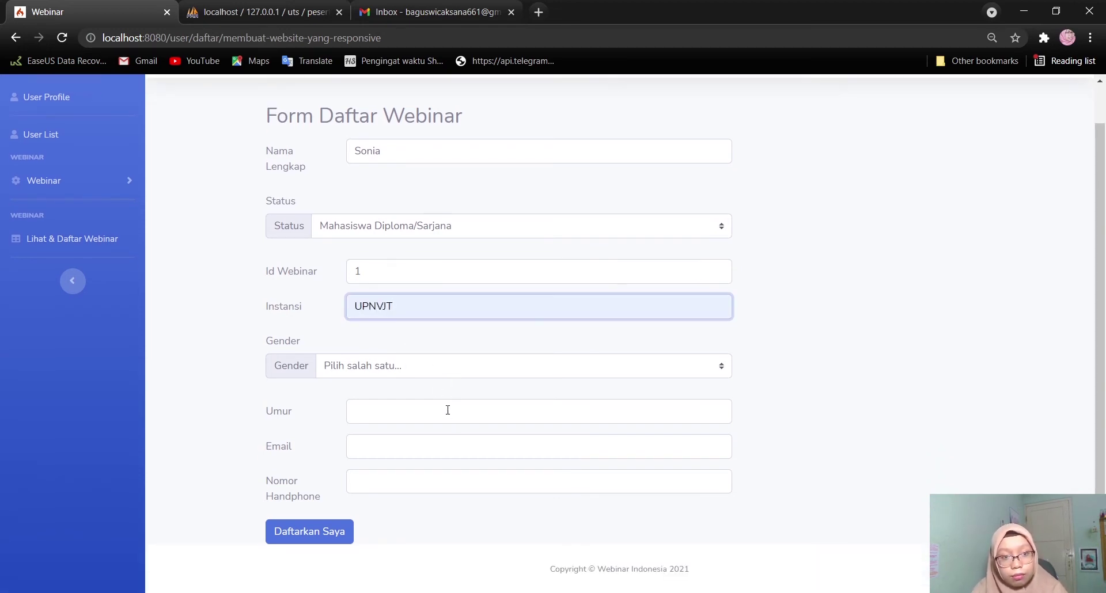
left_click(425, 372)
left_click(429, 410)
left_click(403, 411)
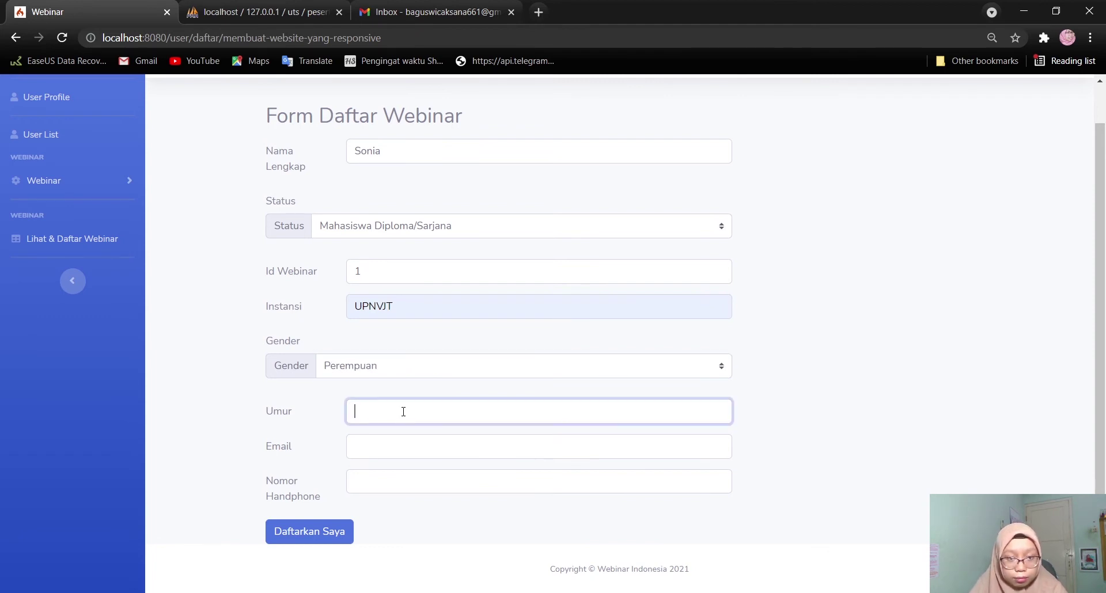
type("20")
left_click(403, 445)
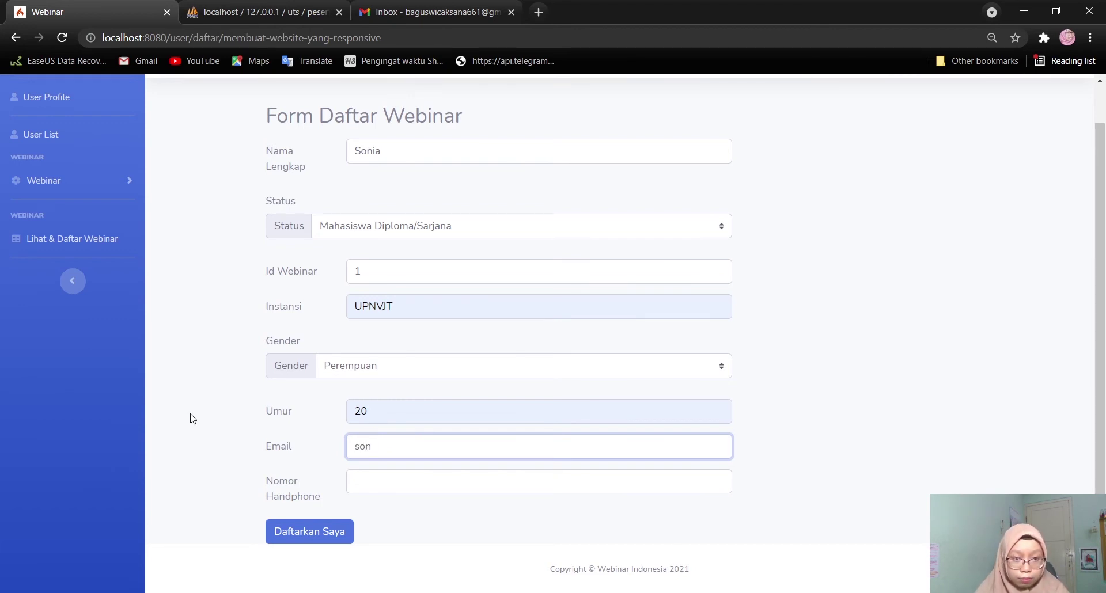
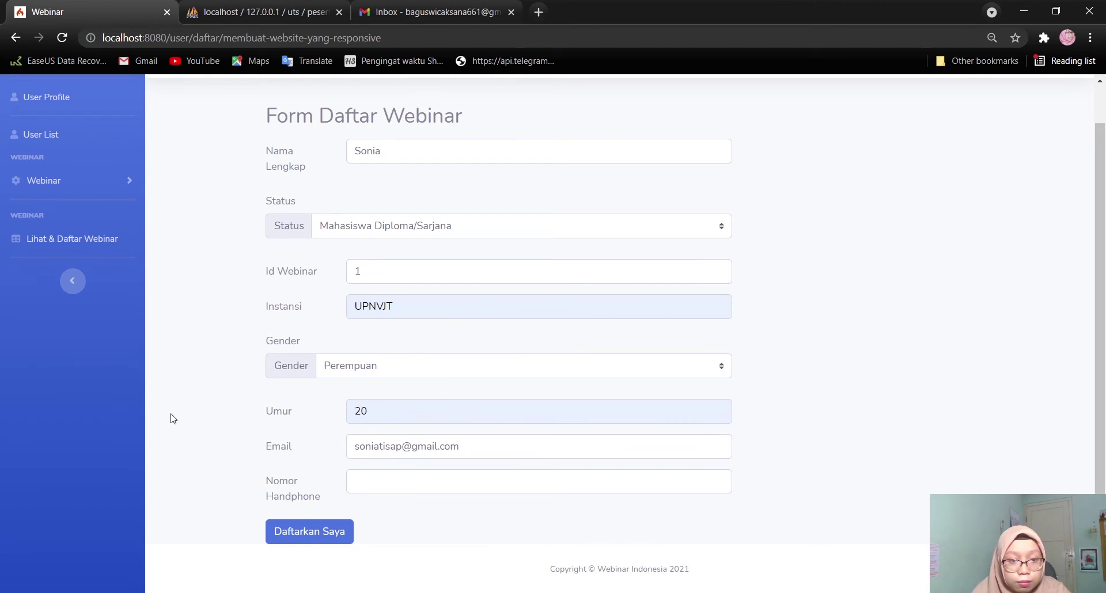
left_click(360, 480)
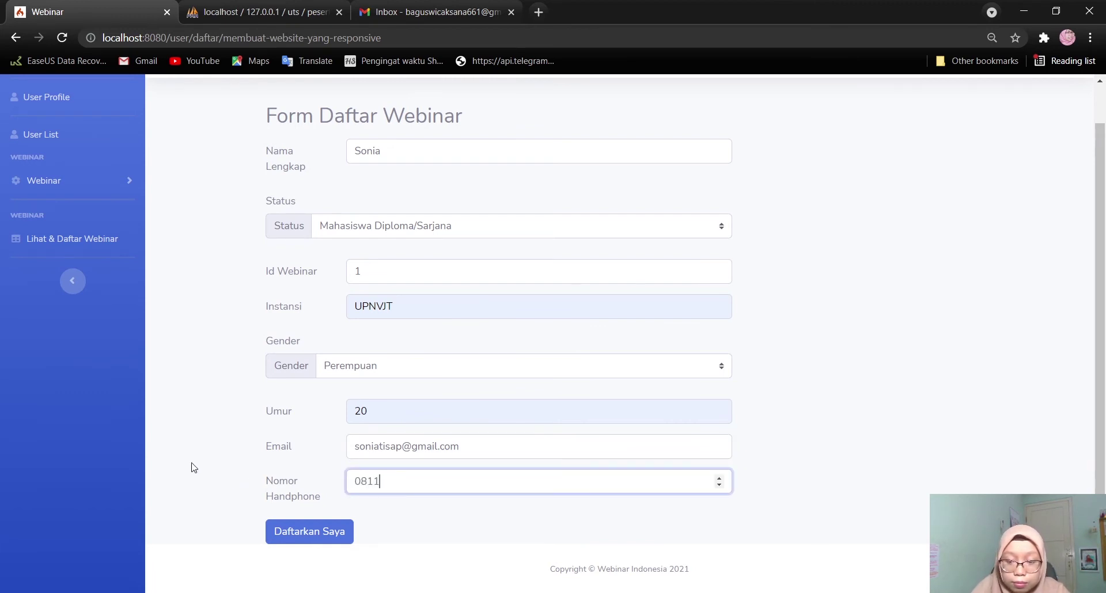
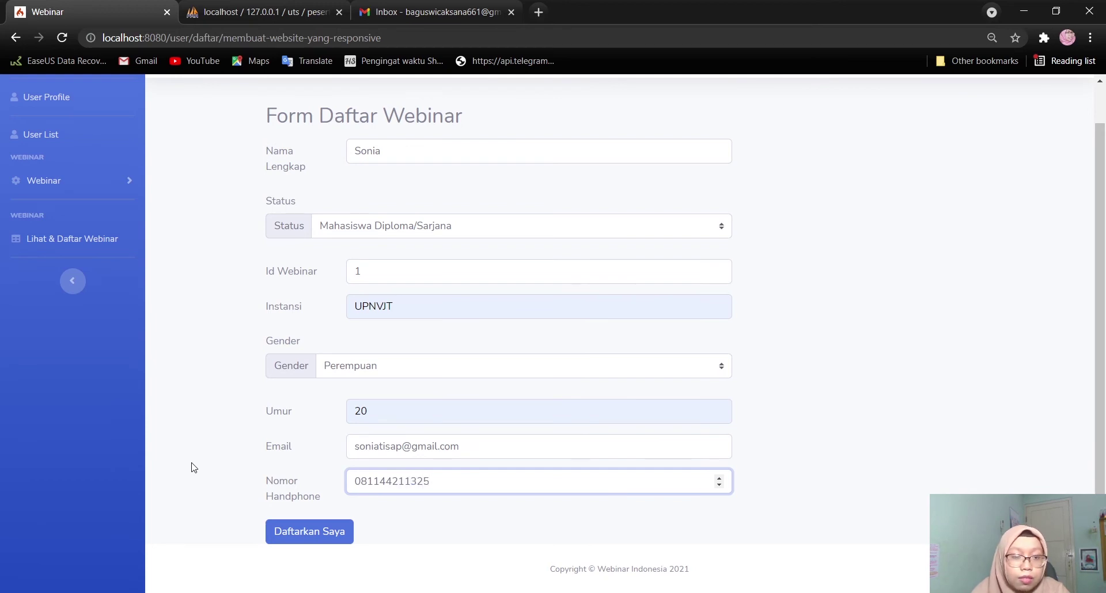
scroll(193, 468, "up", 2)
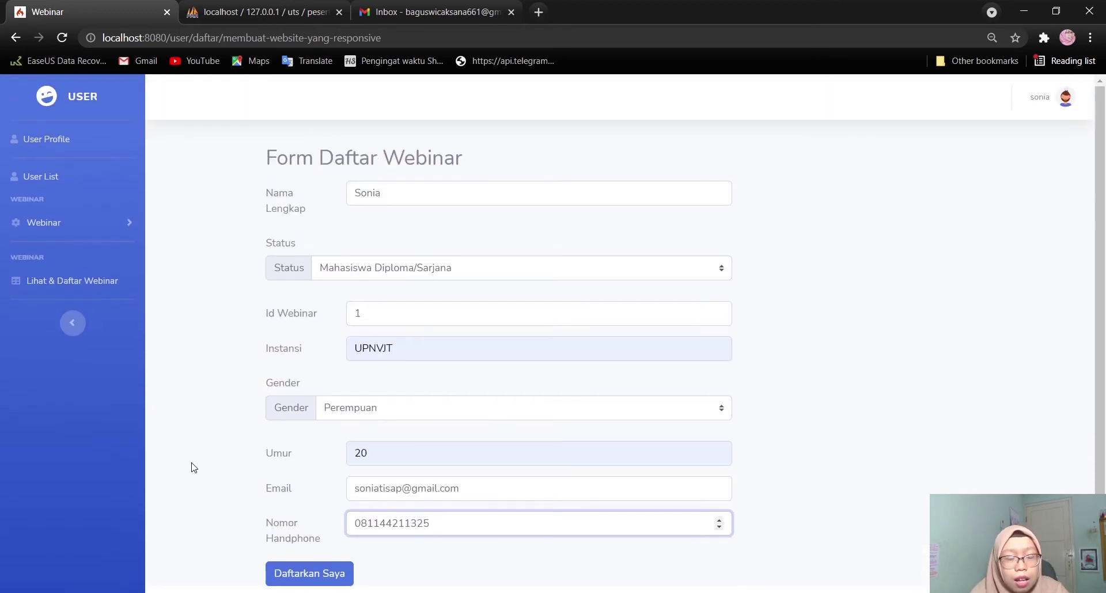
Submit the registration with 'Daftarkan Saya' to get the Bukti Pendaftaran, then go to the user dashboard
scroll(236, 438, "down", 2)
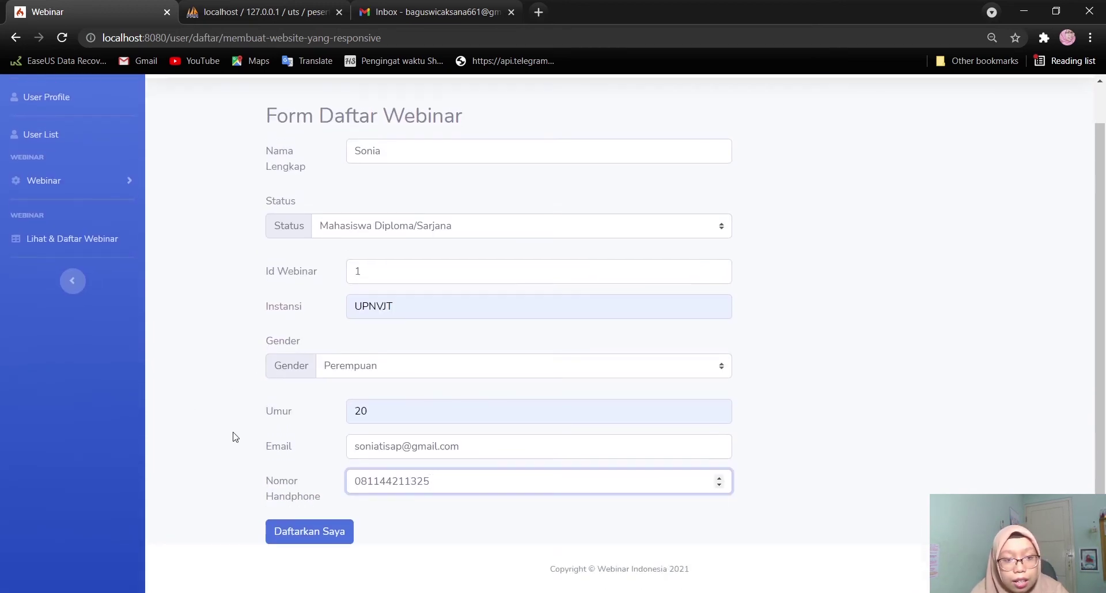
left_click(283, 533)
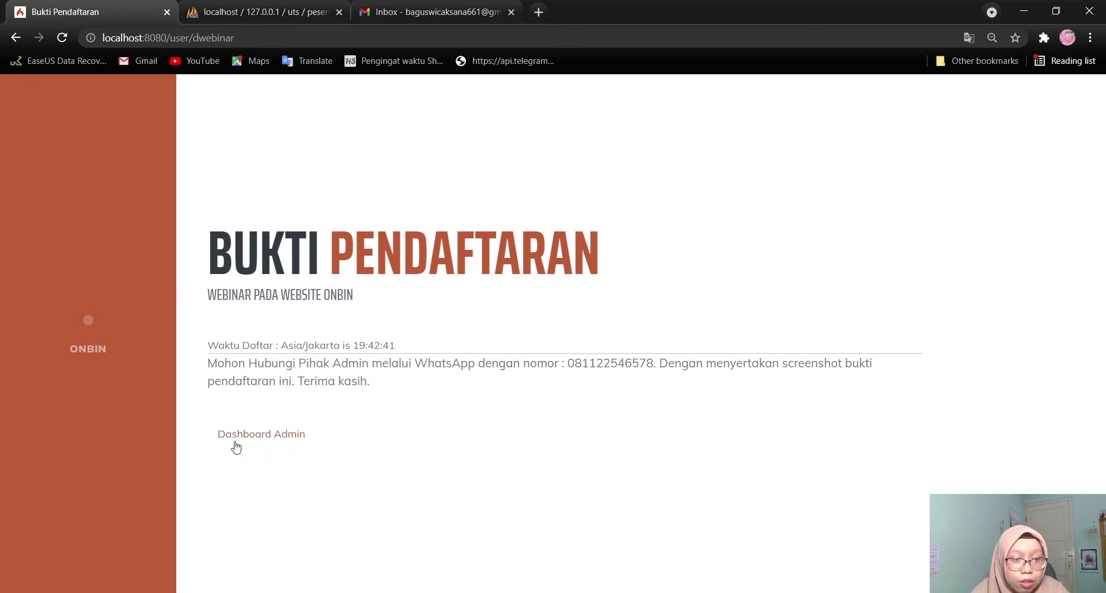
left_click(272, 436)
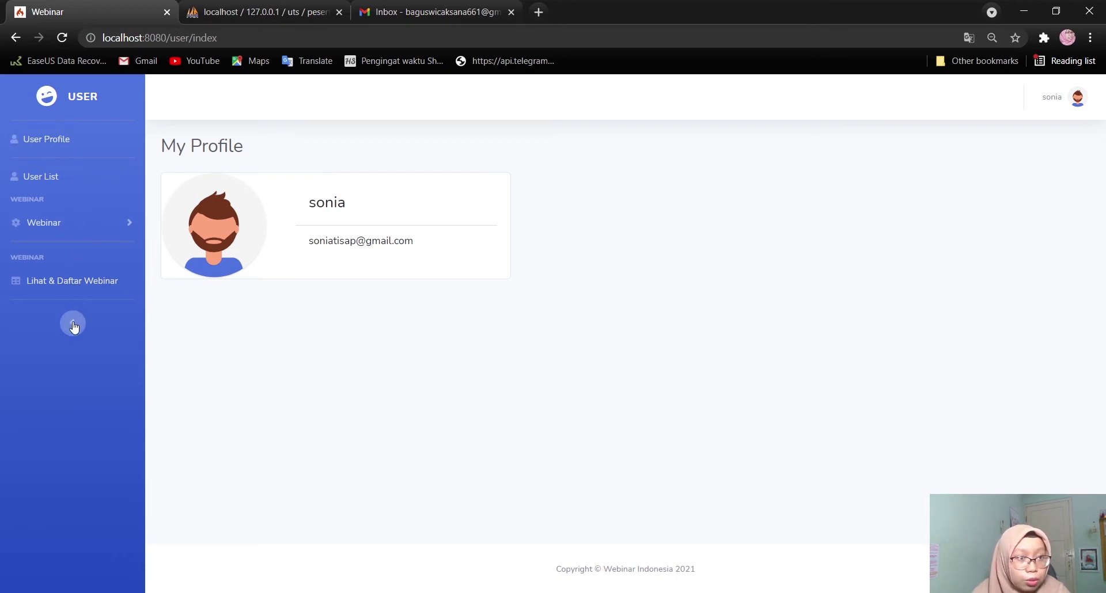
Check the Lihat & Daftar Webinar list, then log out via the avatar menu and confirm
left_click(47, 279)
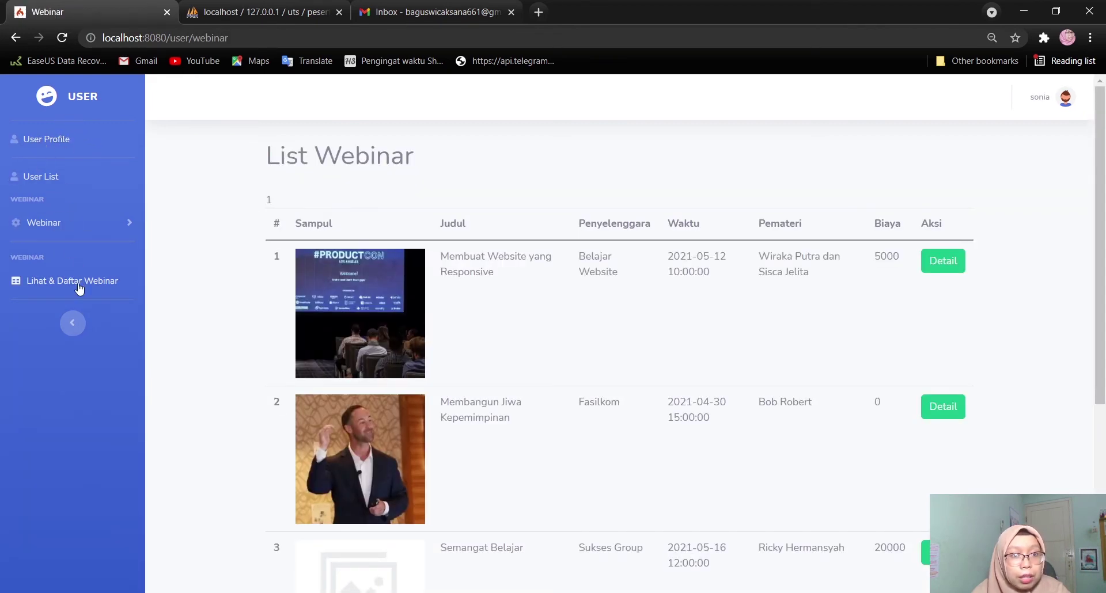
left_click(81, 223)
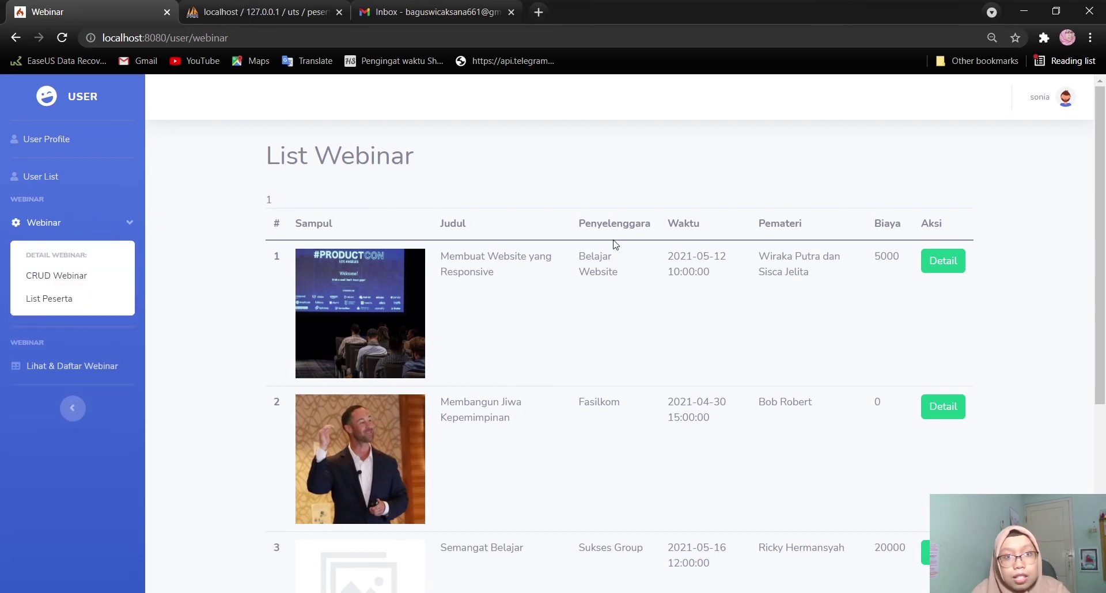
left_click(1052, 100)
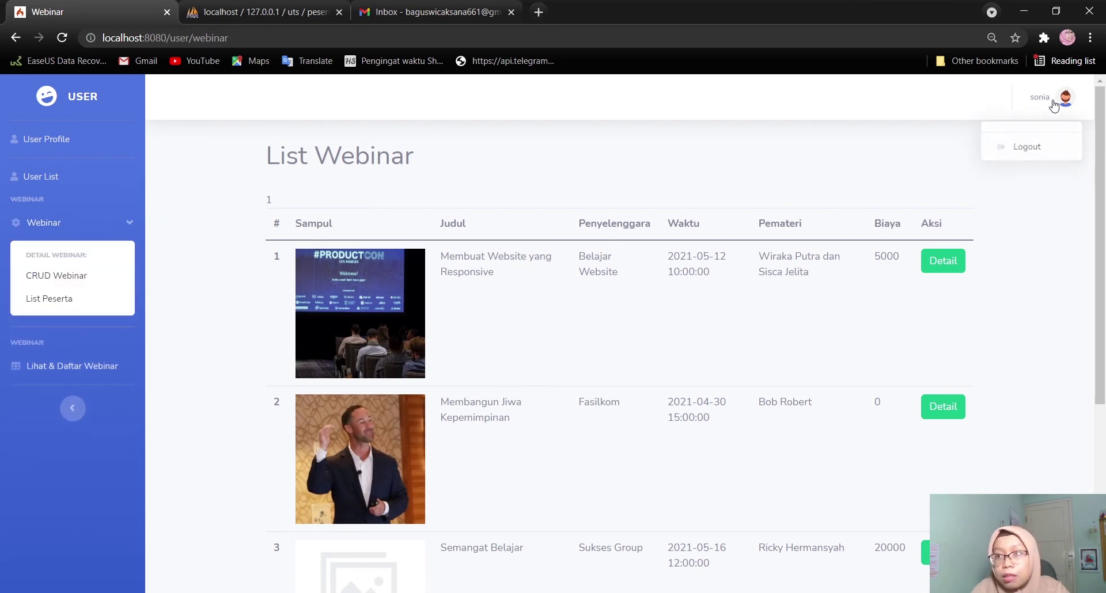
left_click(1025, 148)
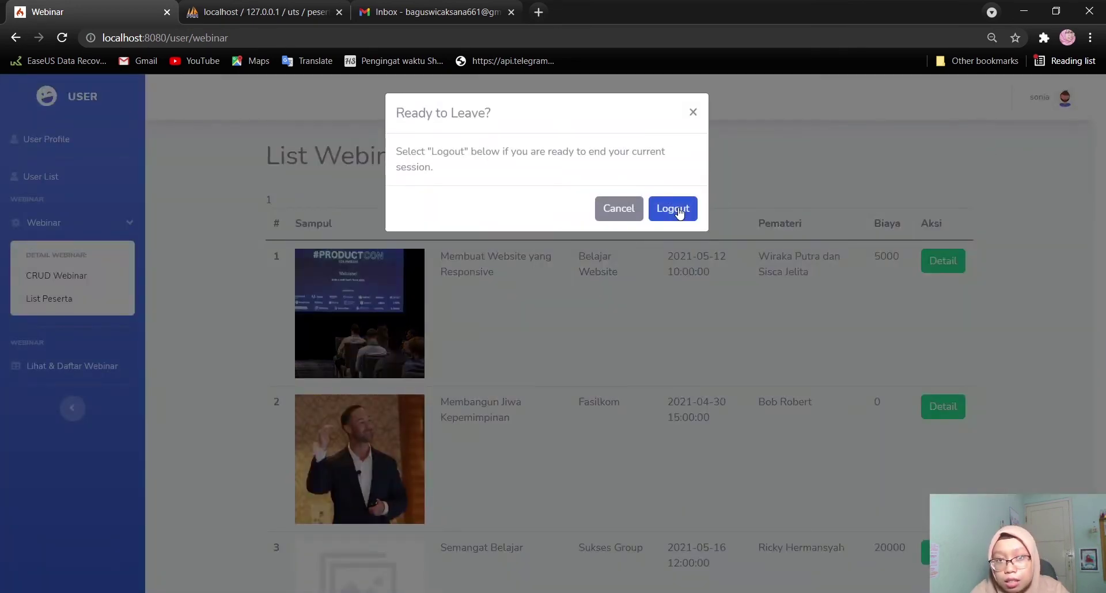
left_click(673, 208)
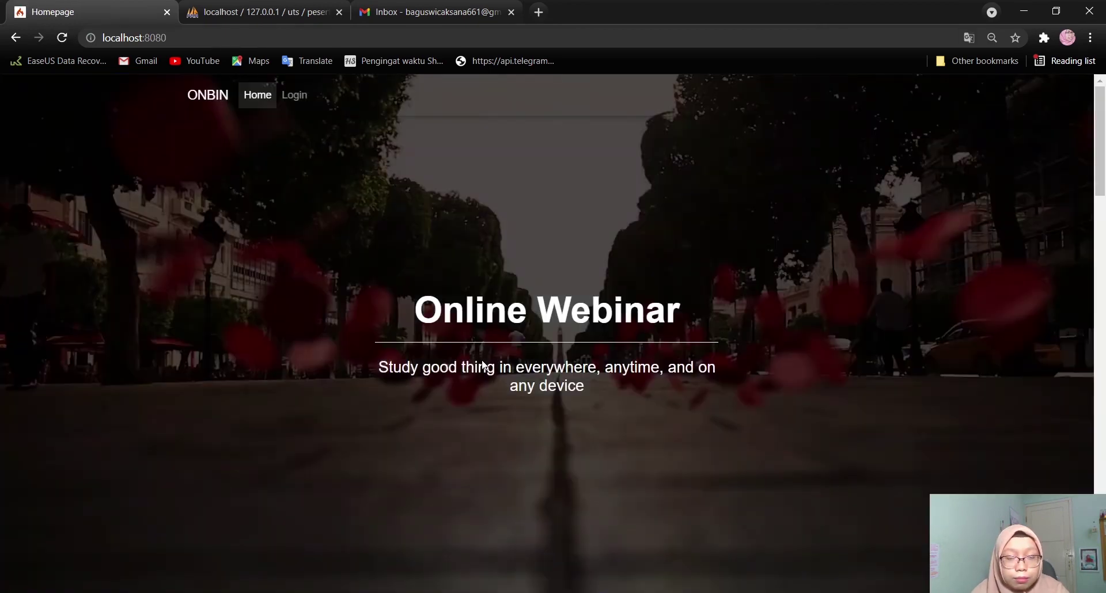
Go from the ONBIN homepage to the Login page
scroll(462, 382, "down", 5)
scroll(462, 382, "up", 5)
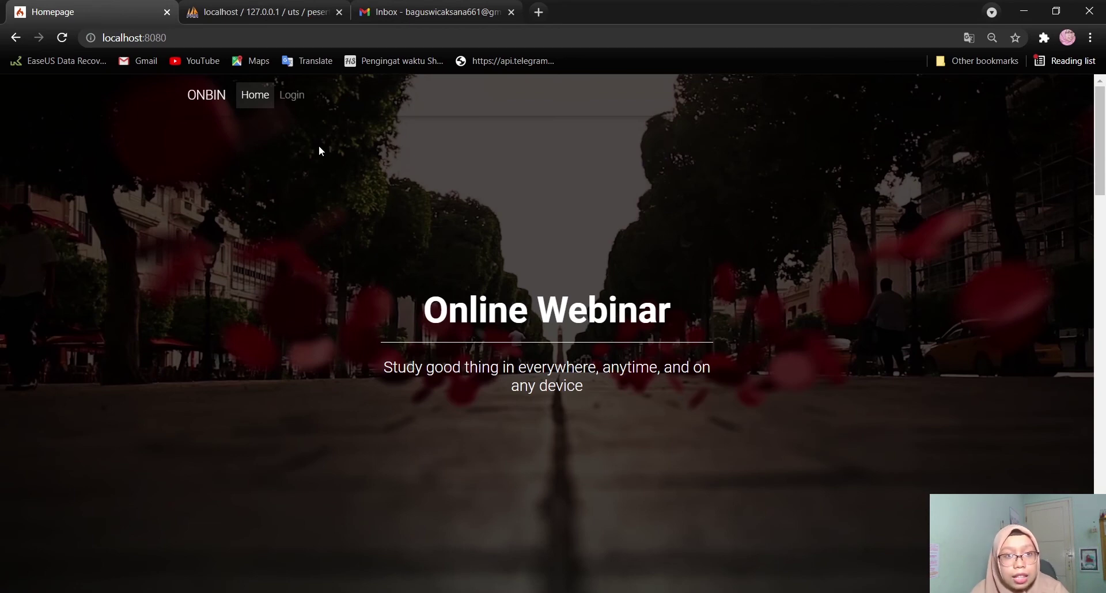
left_click(292, 97)
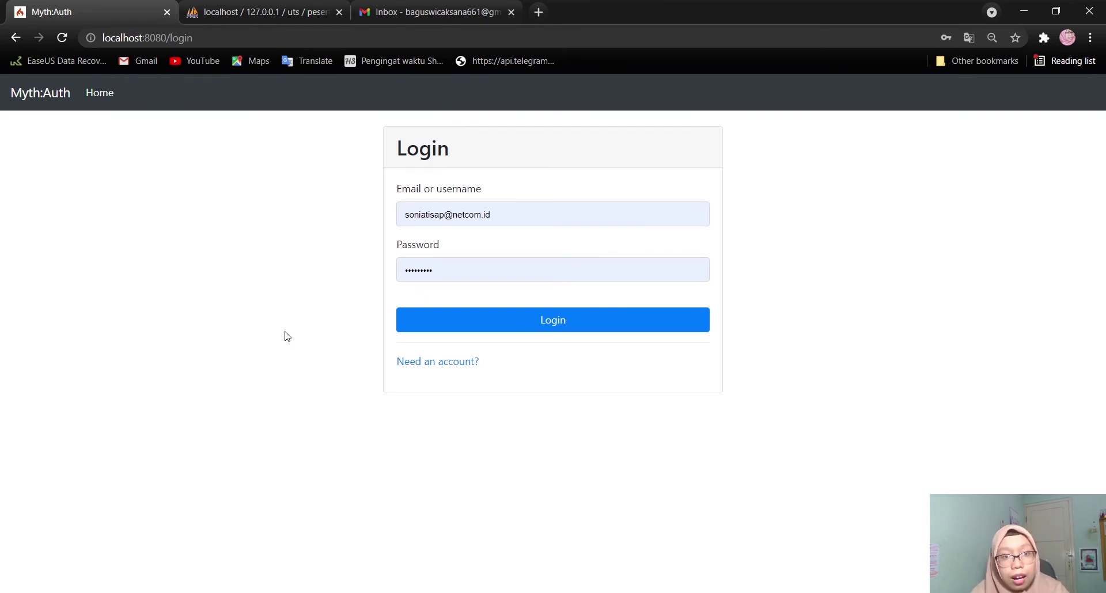
On the new account registration page, enter the second account's e-mail and username
left_click(427, 363)
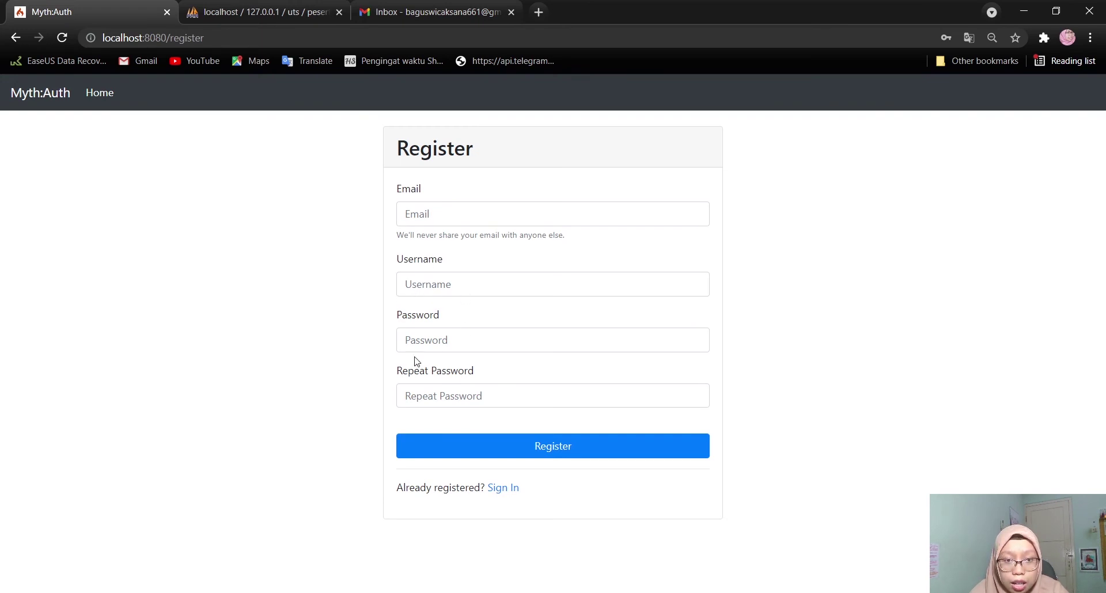
left_click(459, 211)
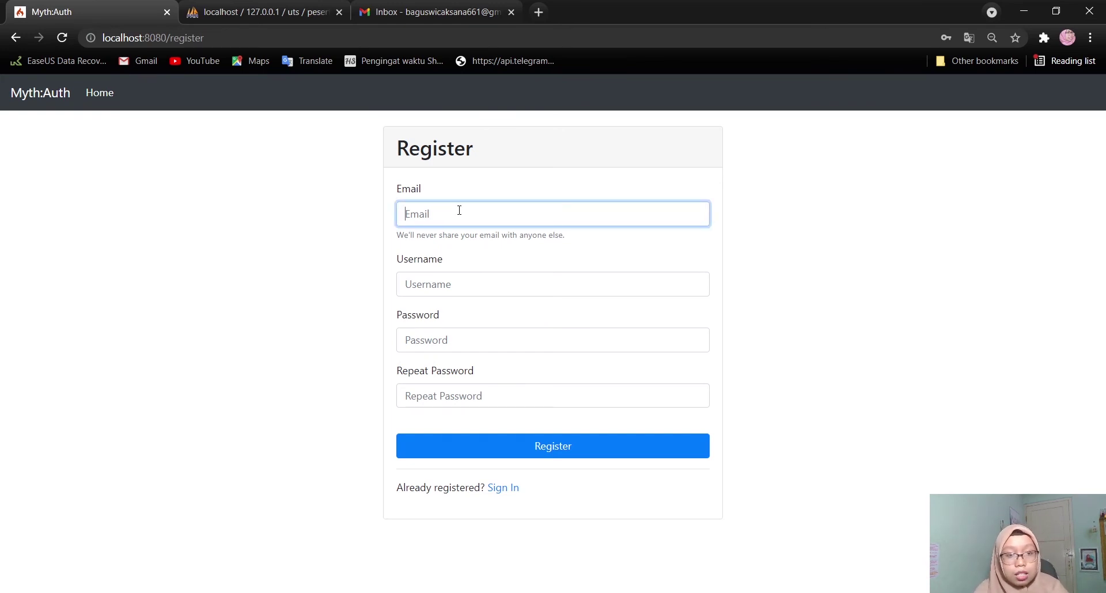
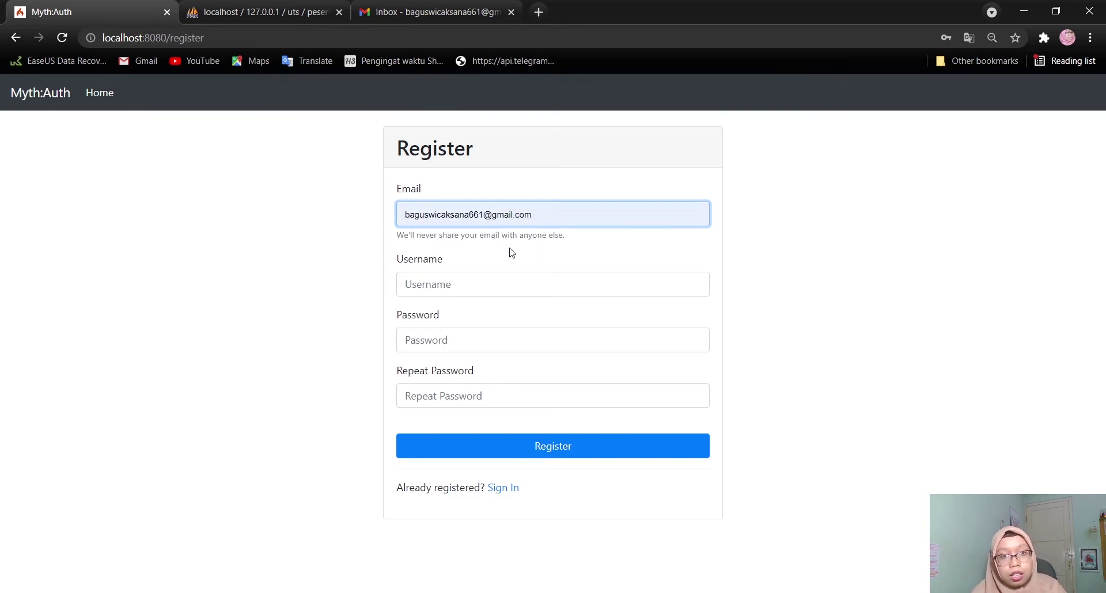
left_click(511, 252)
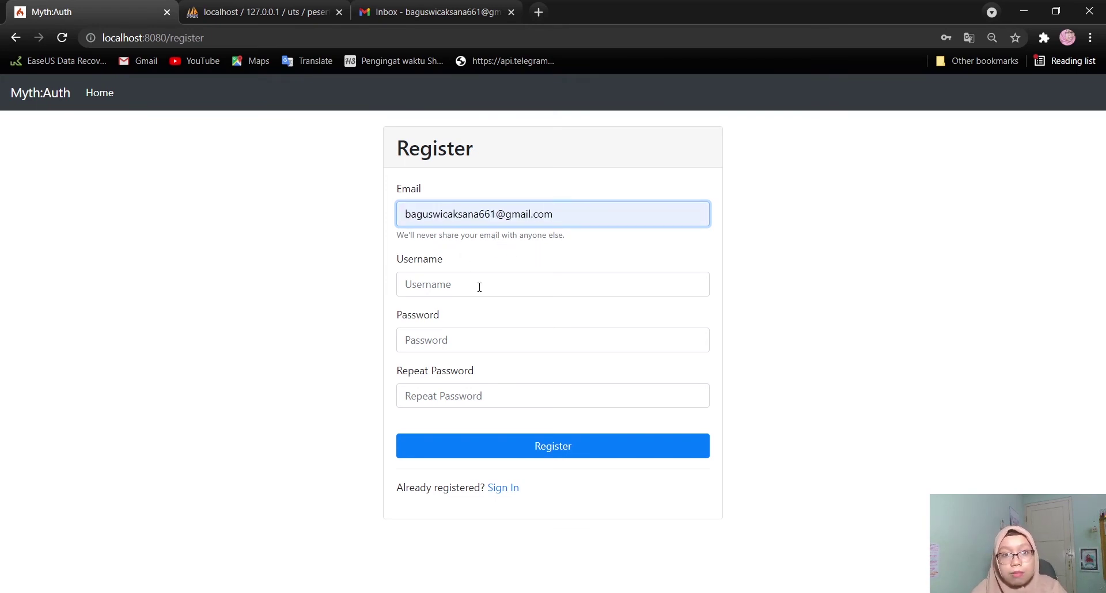
left_click(453, 289)
type("bagus")
left_click(343, 295)
Enter the account password twice and submit the registration
left_click(440, 340)
left_click(463, 391)
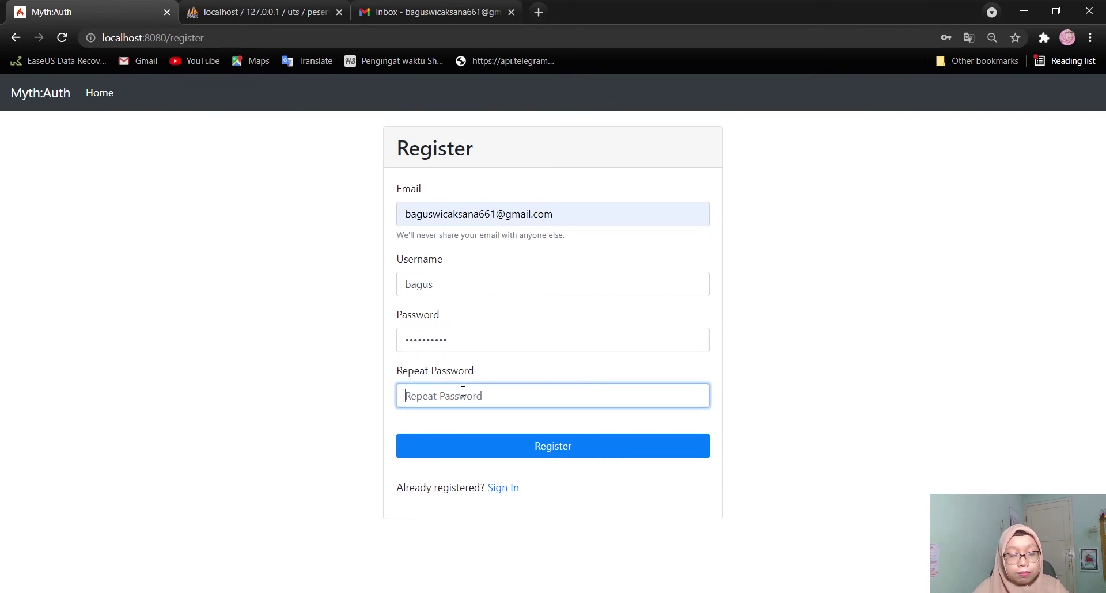
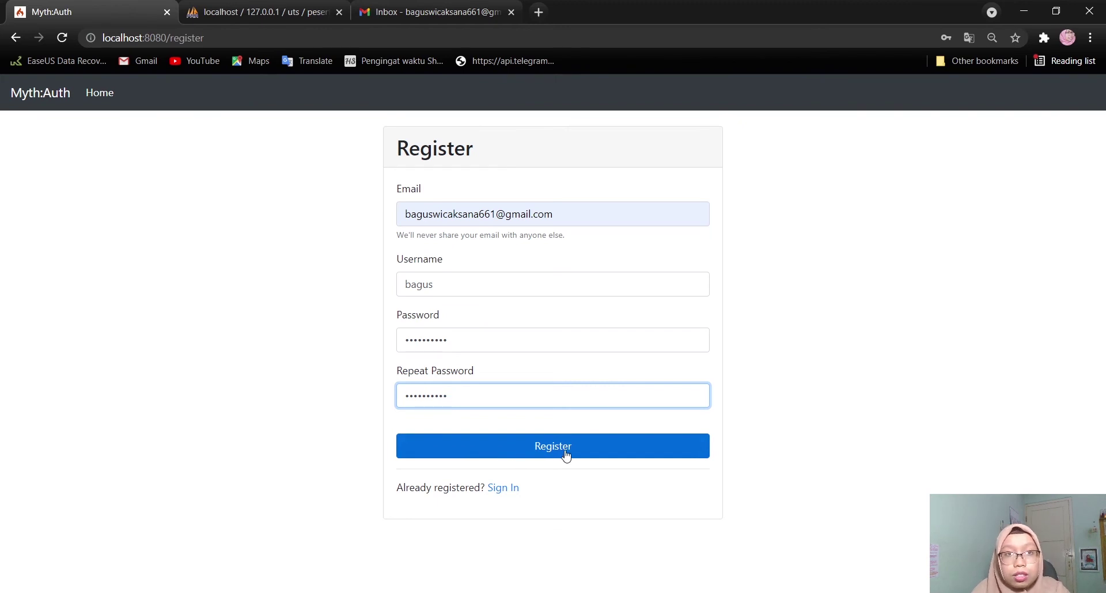
key("Tab")
key("Return")
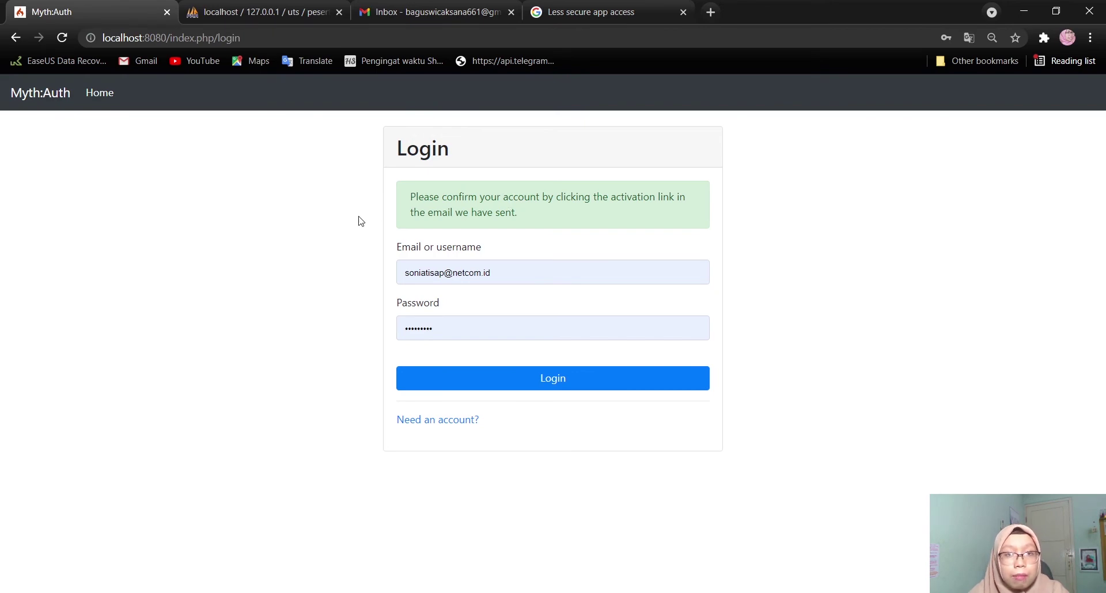
Switch to the Gmail inbox tab
left_click(417, 10)
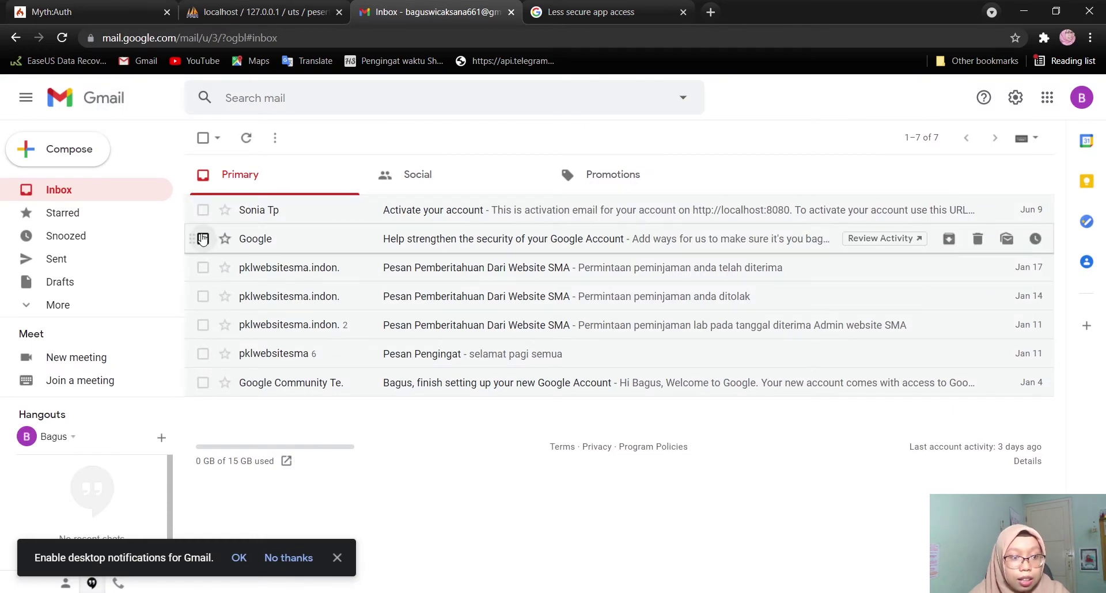
Refresh Gmail, open the 'Activate your account' email and follow its activation link
left_click(246, 138)
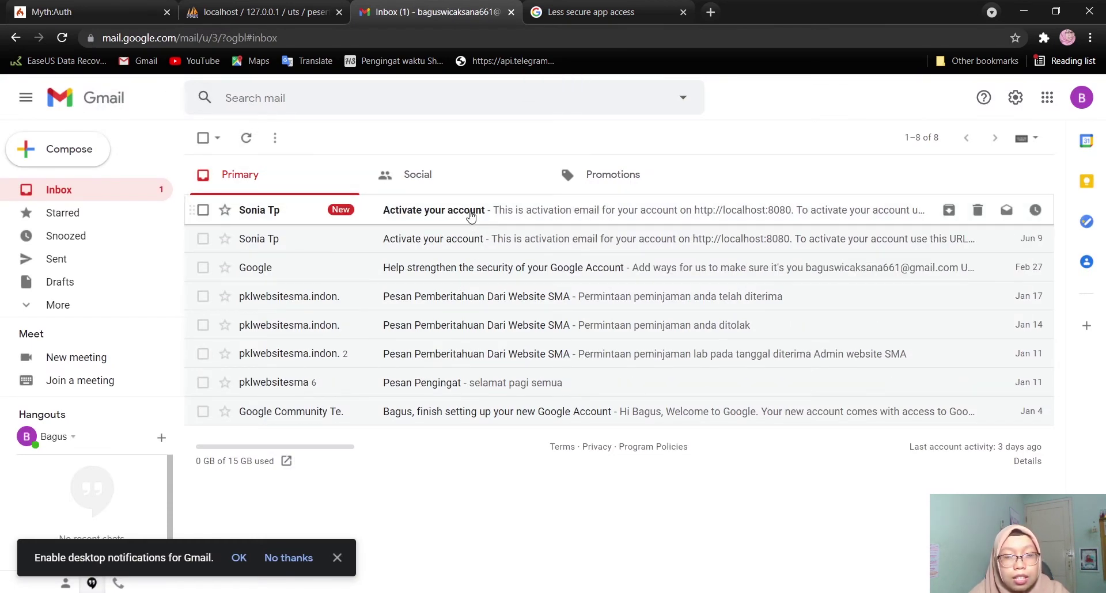
left_click(470, 215)
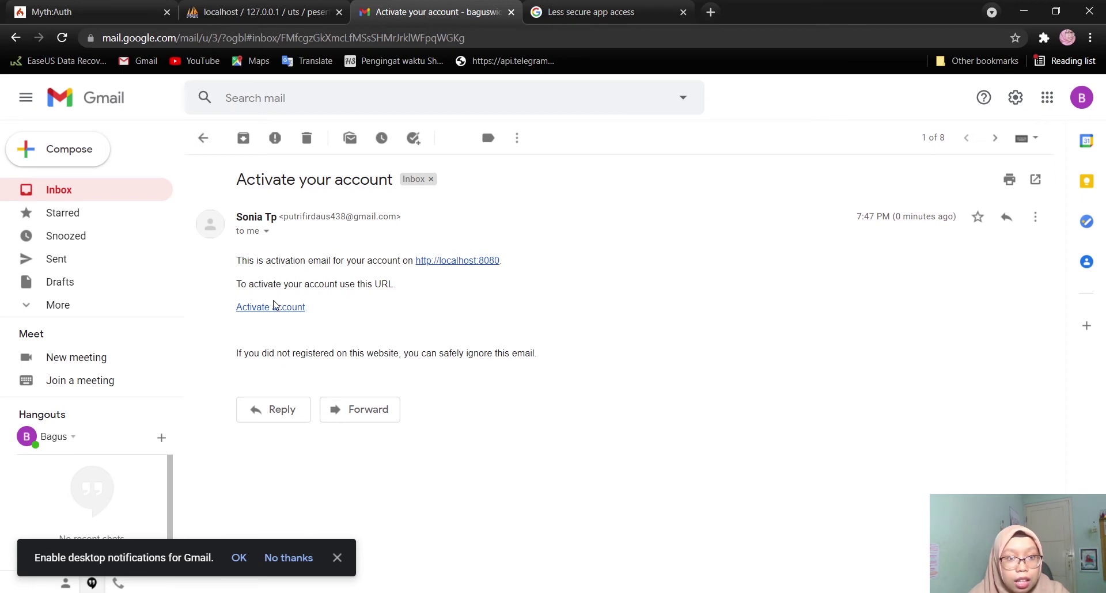
left_click(275, 302)
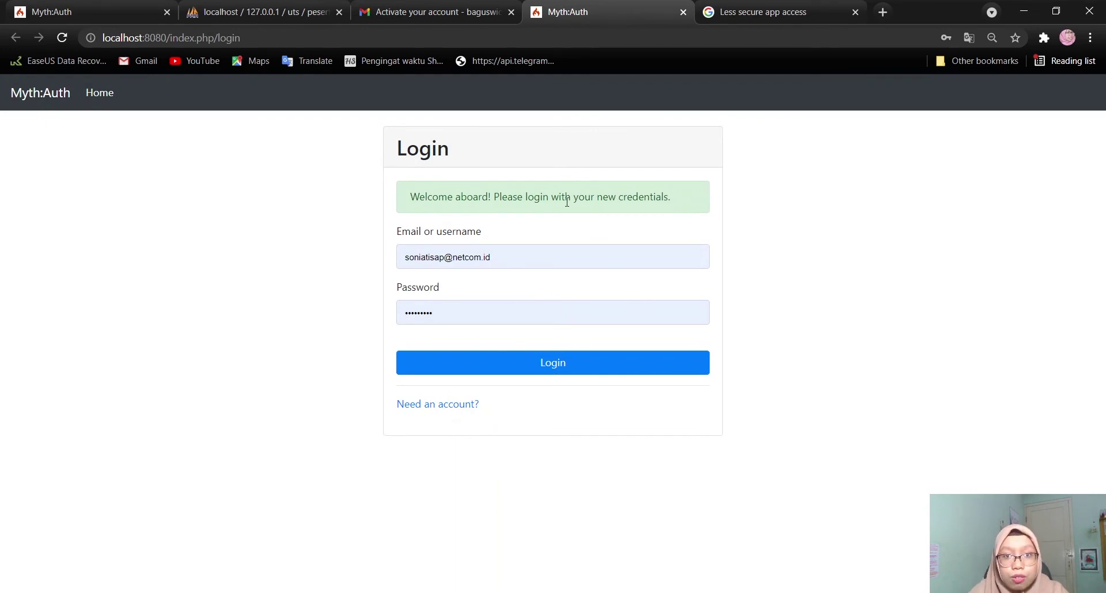
Replace the prefilled credentials with the new account's username and password and log in
left_click_drag(508, 260, 384, 256)
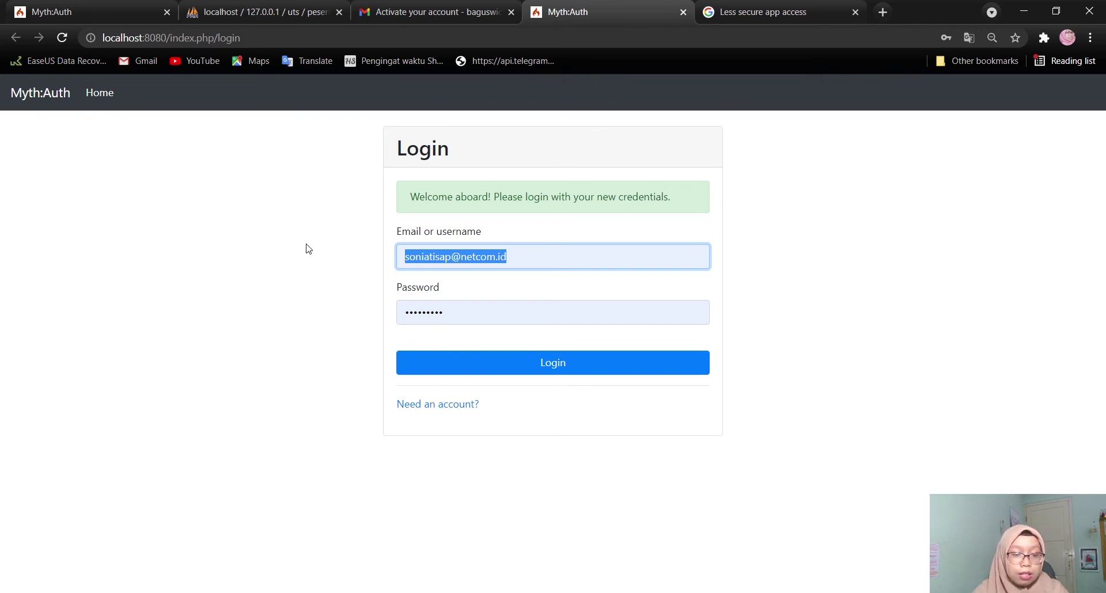
type("bagus")
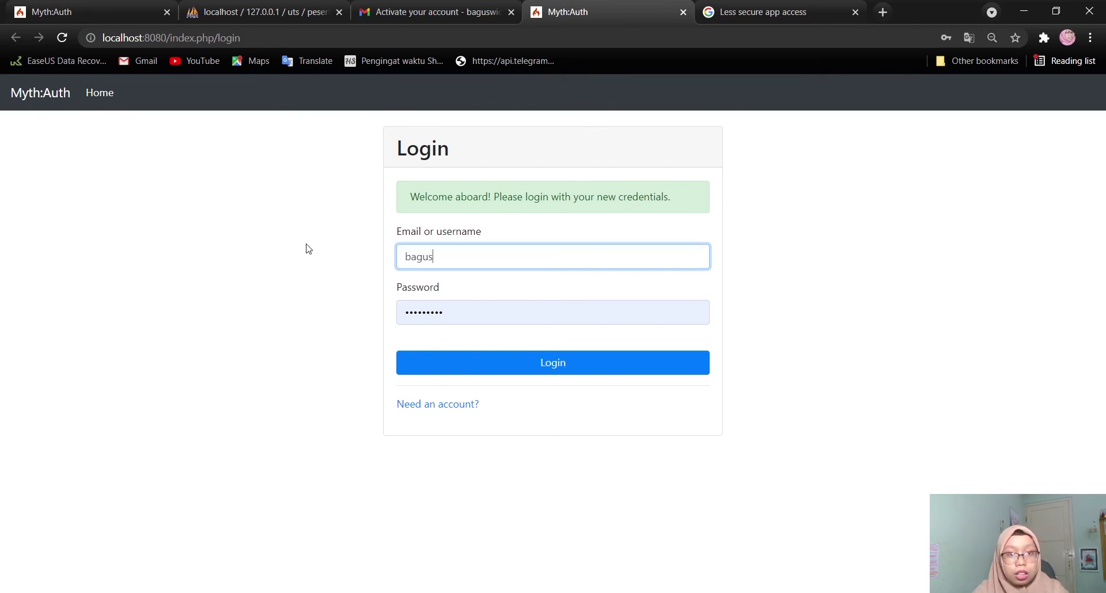
left_click(308, 249)
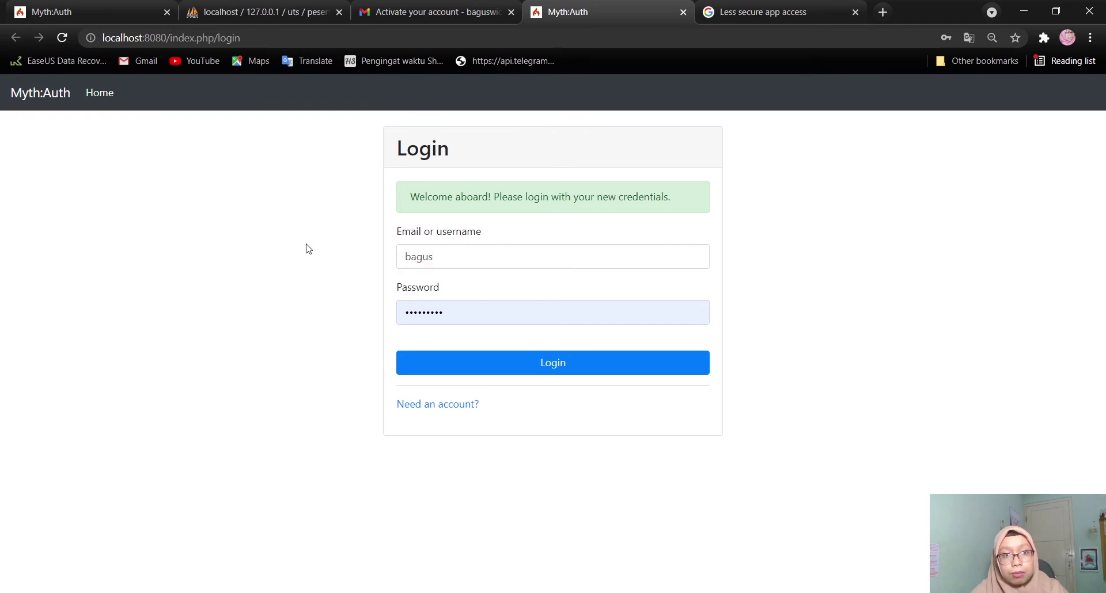
left_click_drag(456, 315, 334, 322)
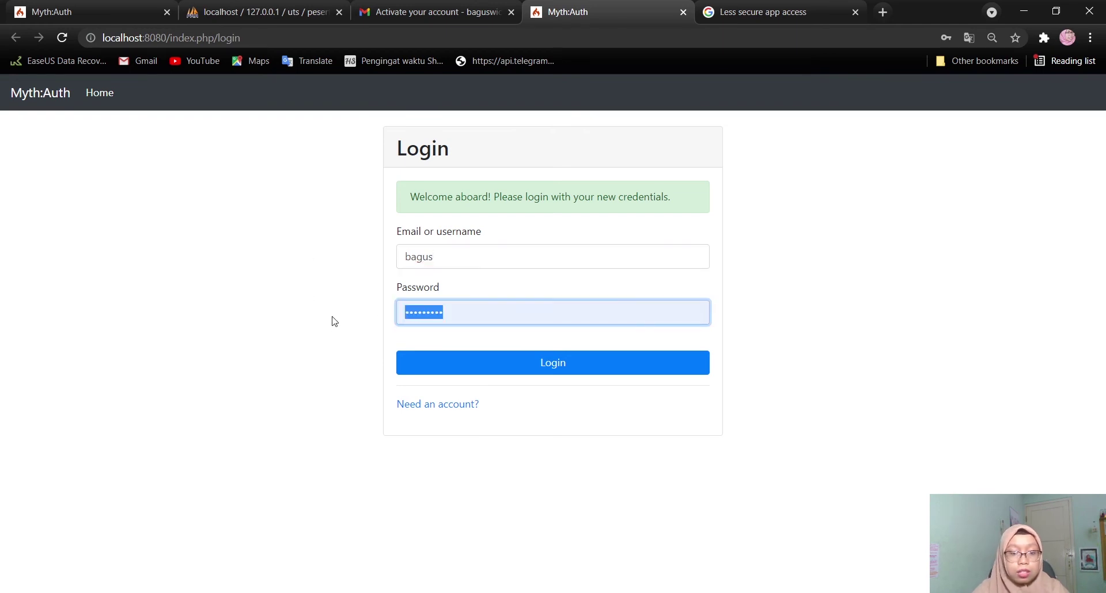
type("•••••")
key("BackSpace")
key("BackSpace")
key("BackSpace")
type("••••••••")
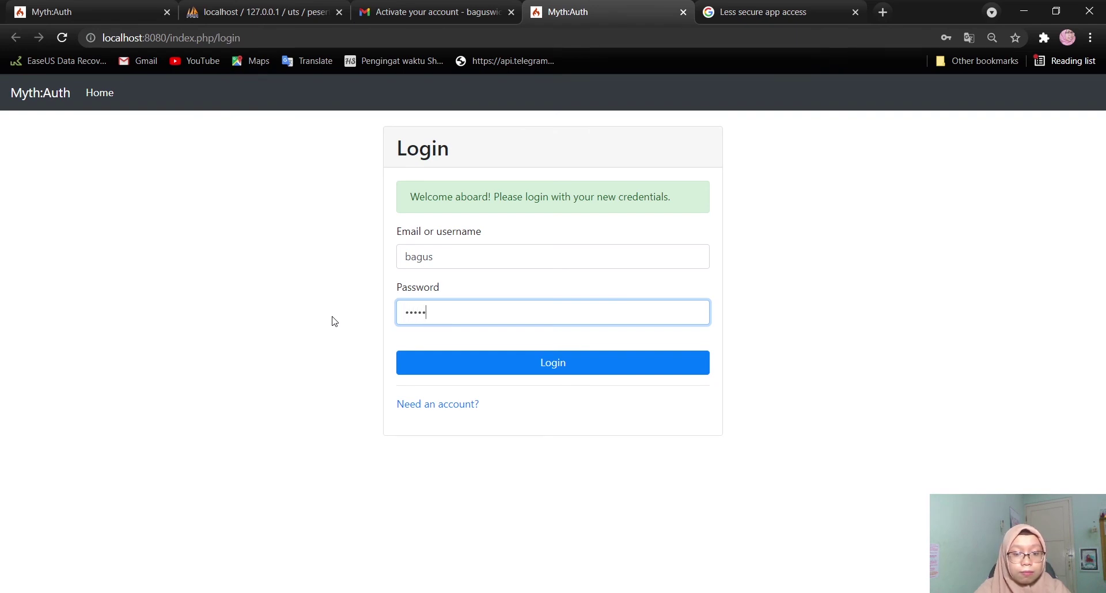
type("••")
key("Return")
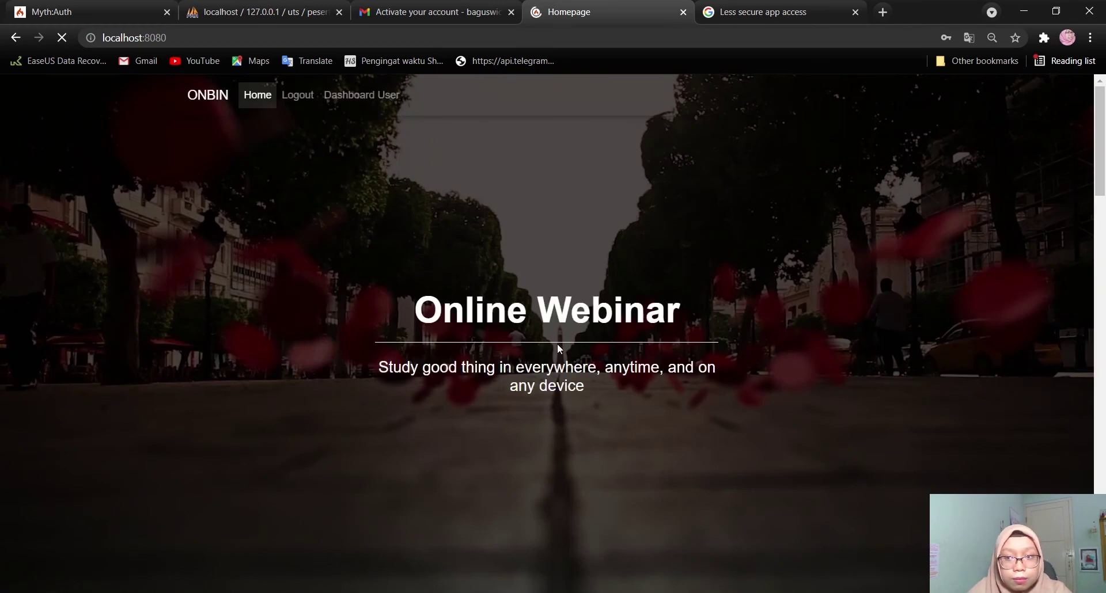
Open Dashboard User and its User Profile page for the new account
scroll(624, 375, "down", 2)
scroll(624, 375, "up", 2)
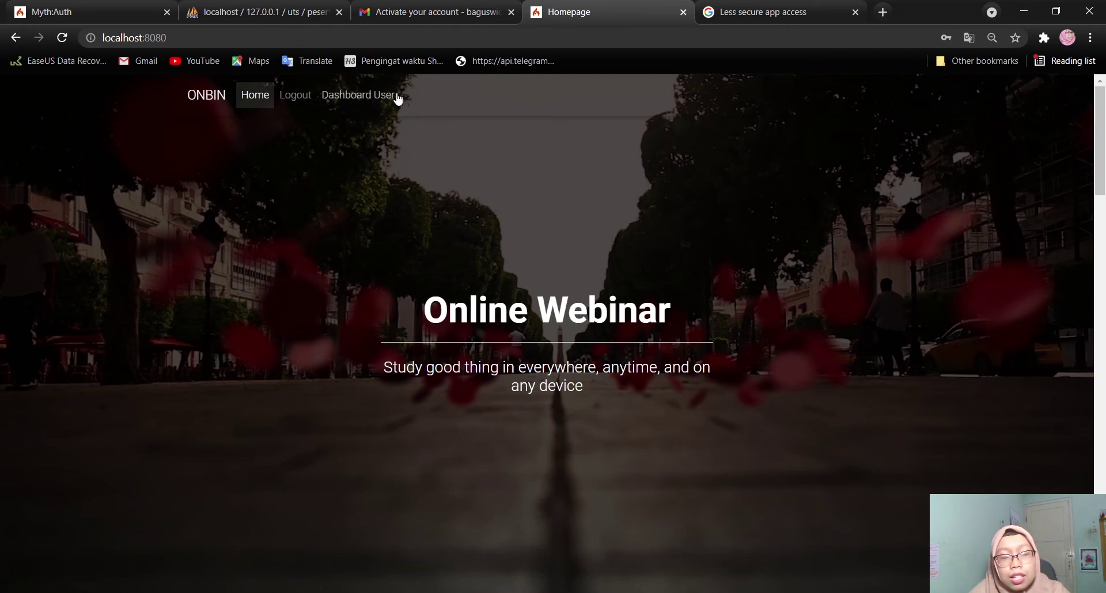
left_click(351, 97)
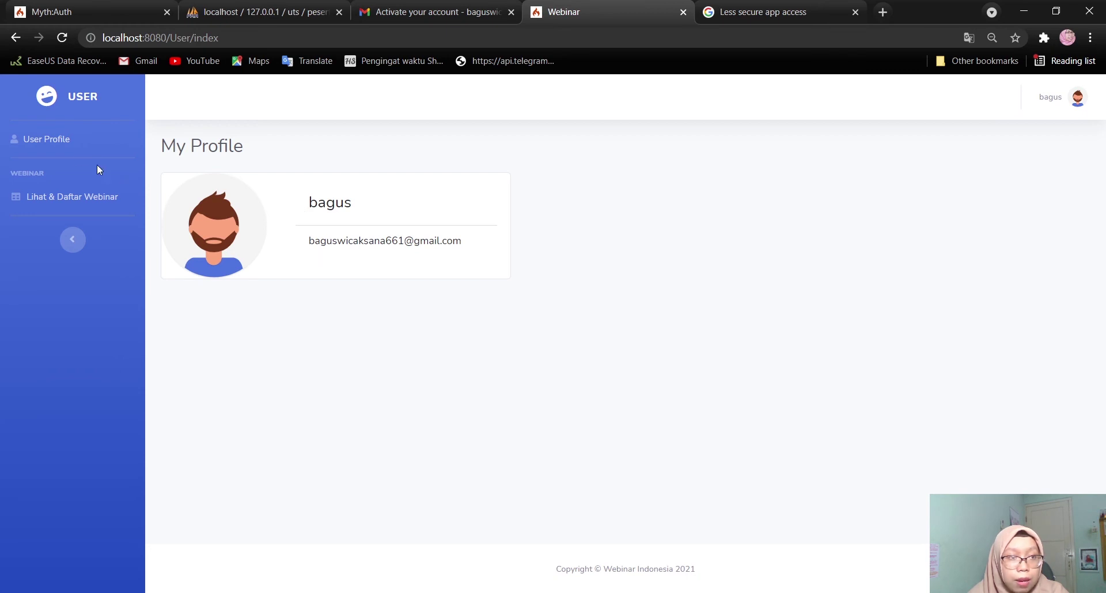
left_click(77, 140)
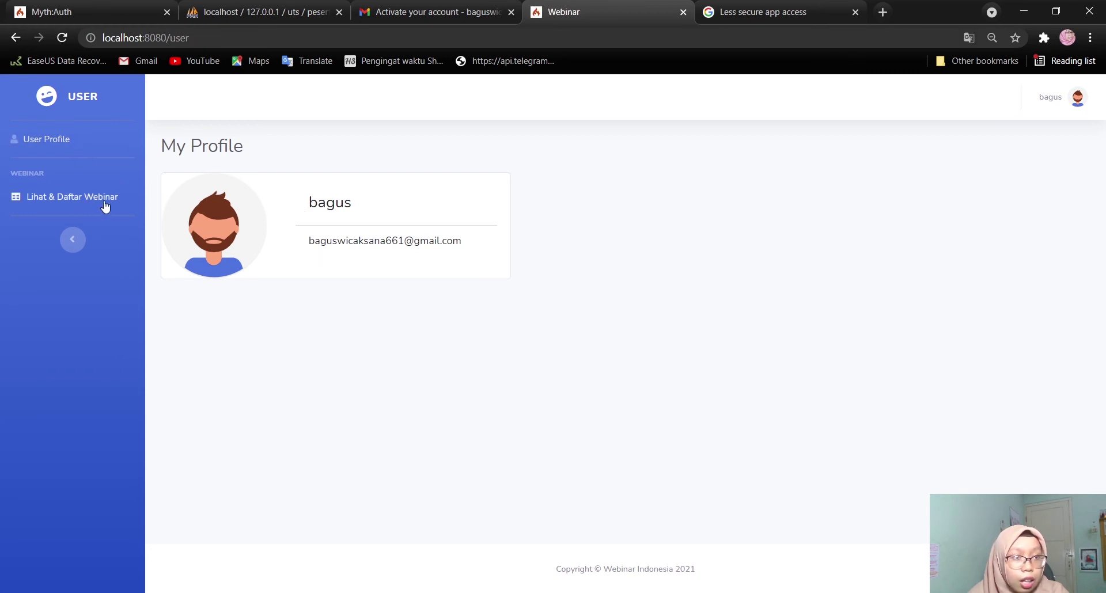
From the webinar list, open the Detail page of 'Semangat dalam Belajar' (row 4)
left_click(51, 196)
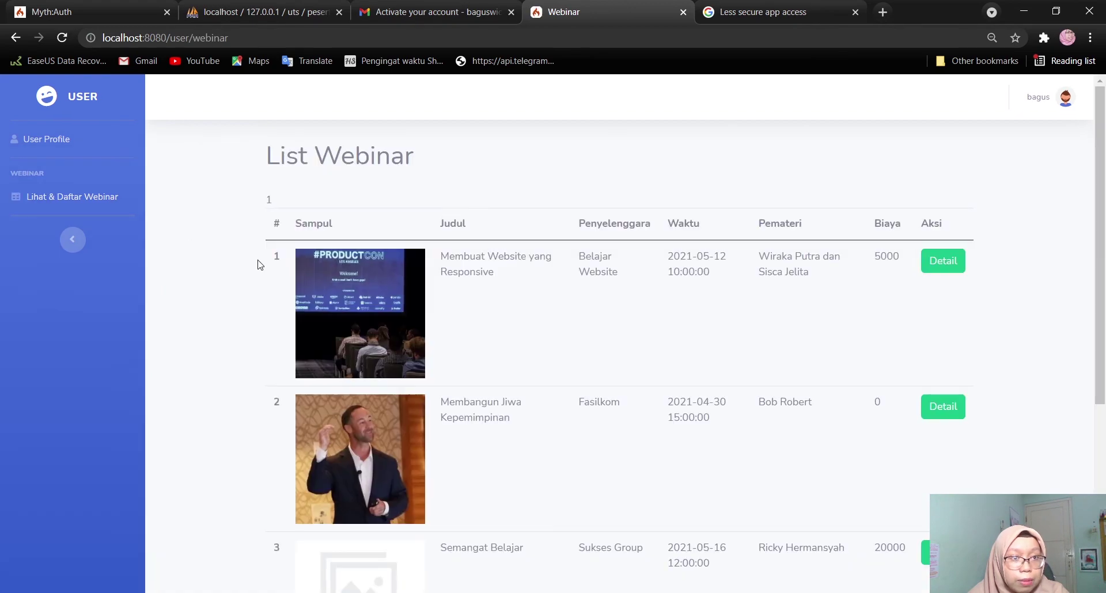
scroll(678, 302, "down", 5)
scroll(678, 302, "up", 5)
scroll(678, 302, "down", 5)
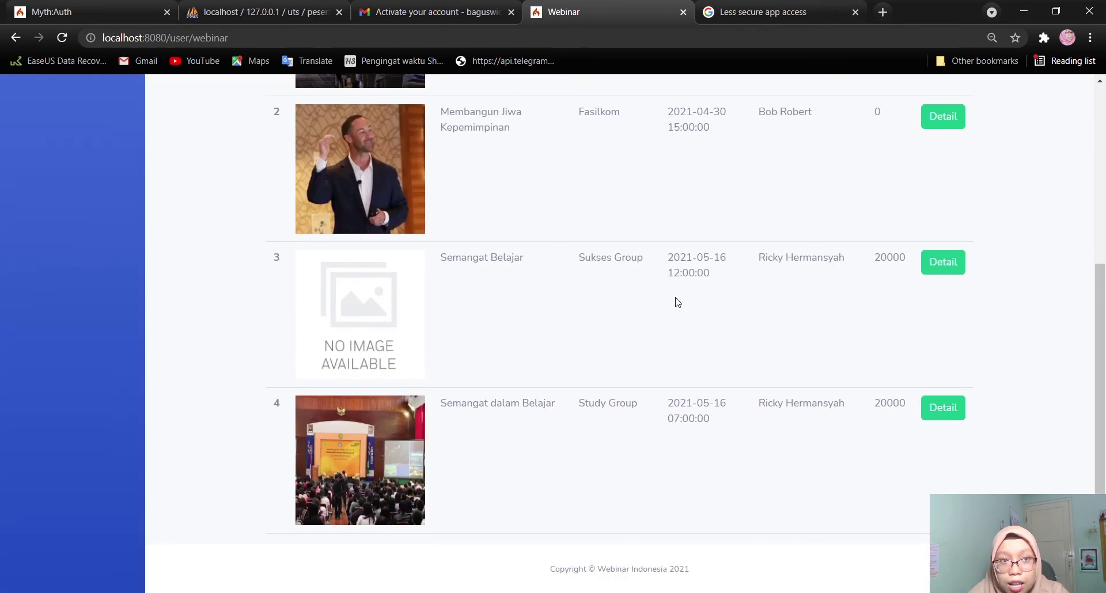
scroll(678, 302, "up", 5)
scroll(679, 302, "down", 5)
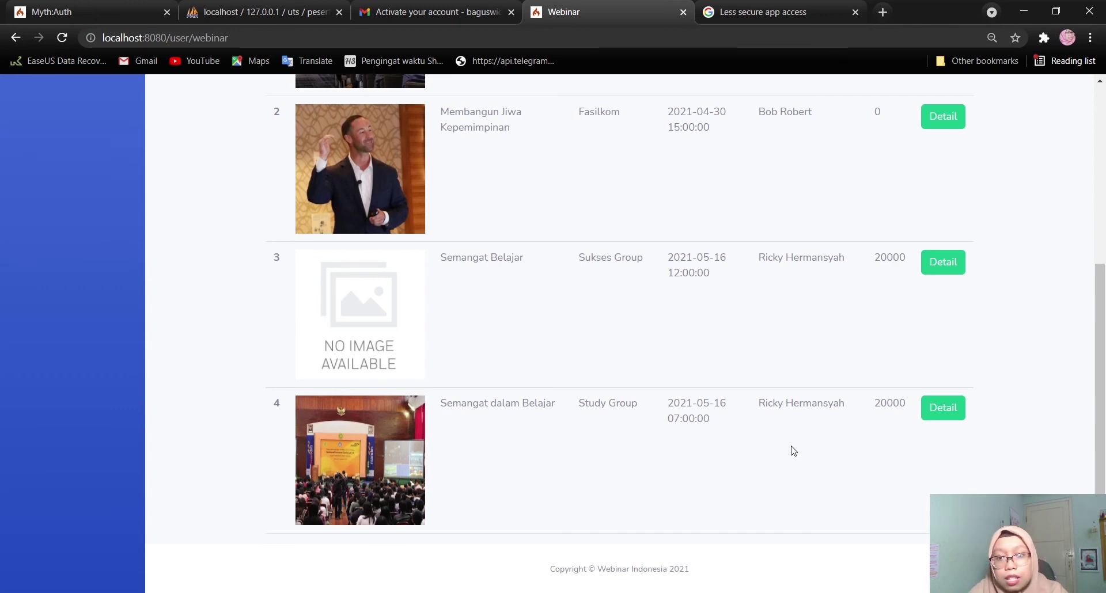
left_click(928, 408)
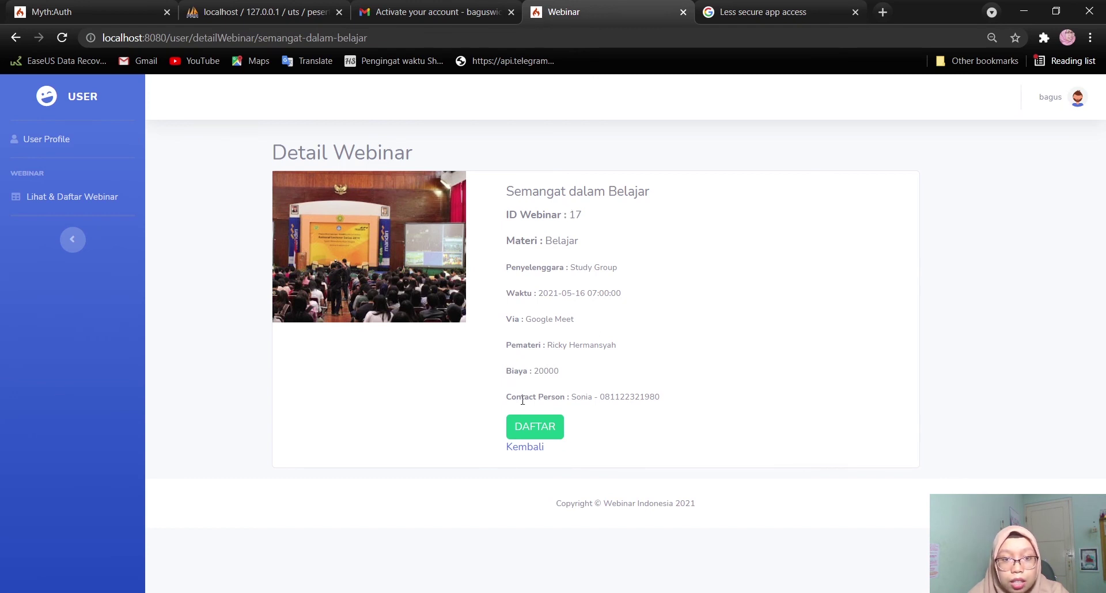
Start the DAFTAR form: participant's name, status Mahasiswa Diploma/Sarjana, webinar 17, Instansi UPNVJT, gender Laki-laki
left_click(540, 419)
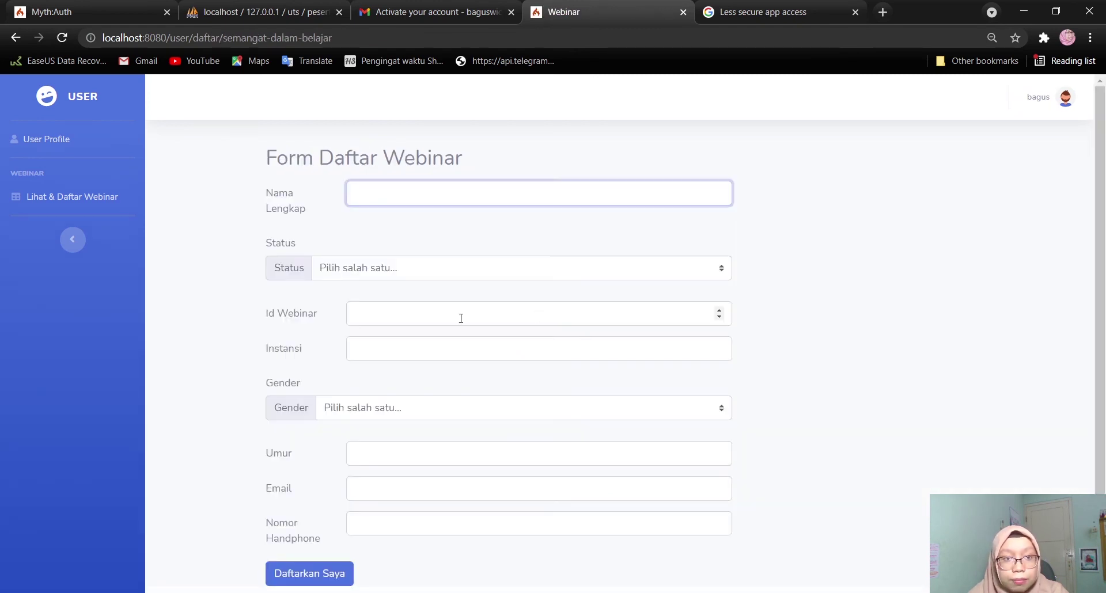
scroll(470, 409, "down", 1)
scroll(470, 409, "up", 1)
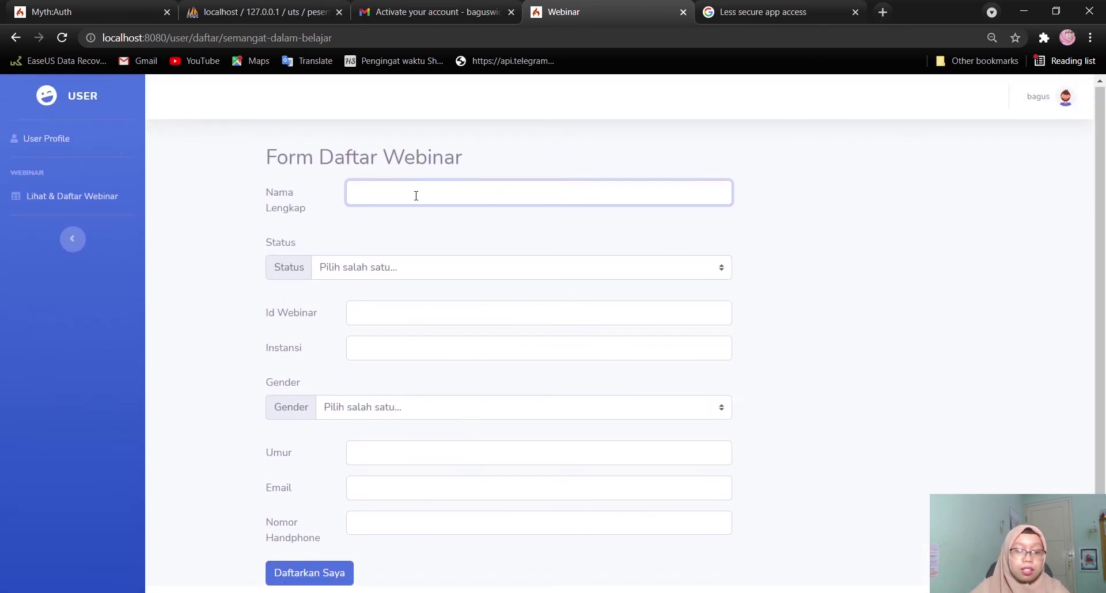
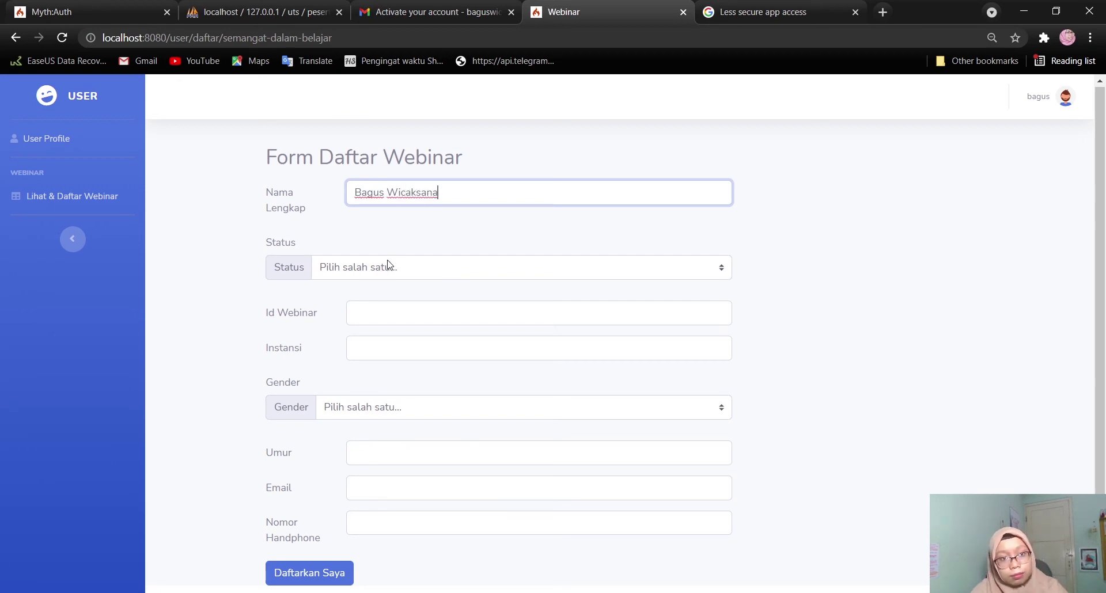
left_click(419, 266)
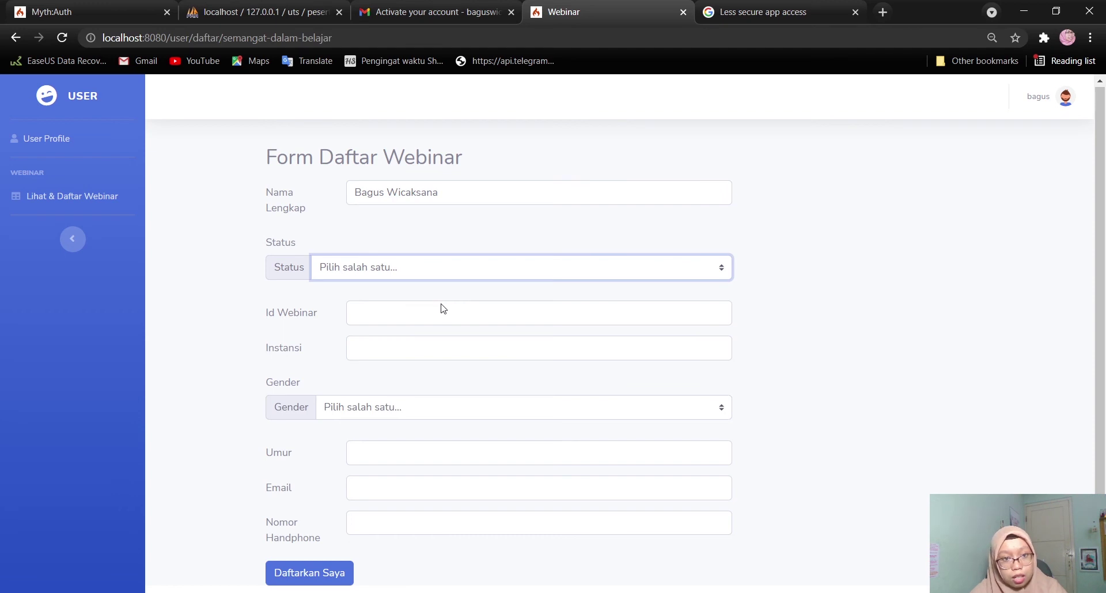
key("Down")
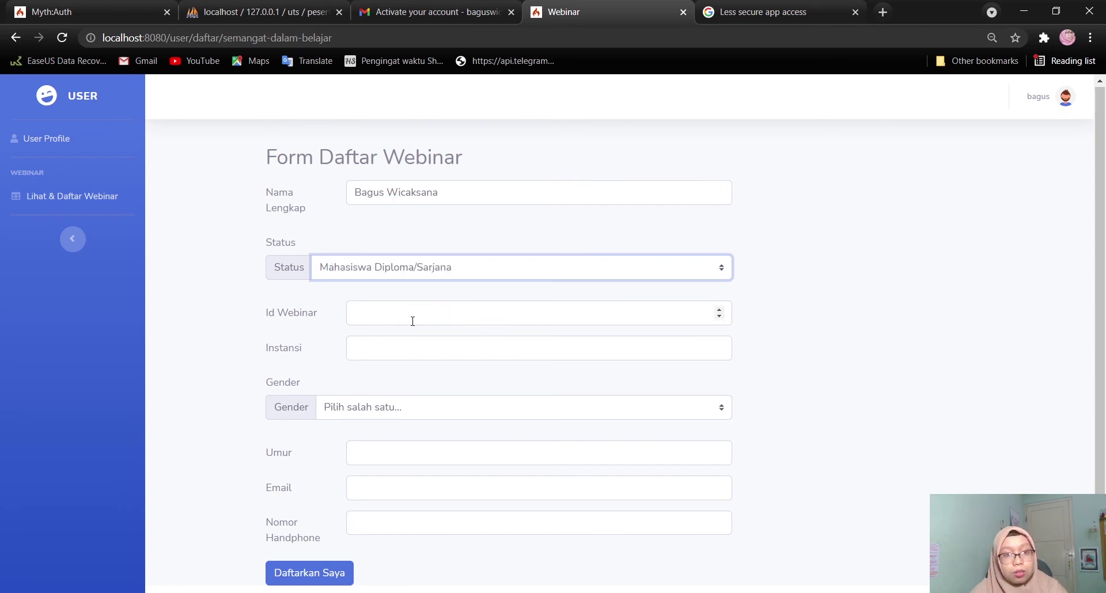
left_click(413, 321)
type("17")
left_click(456, 345)
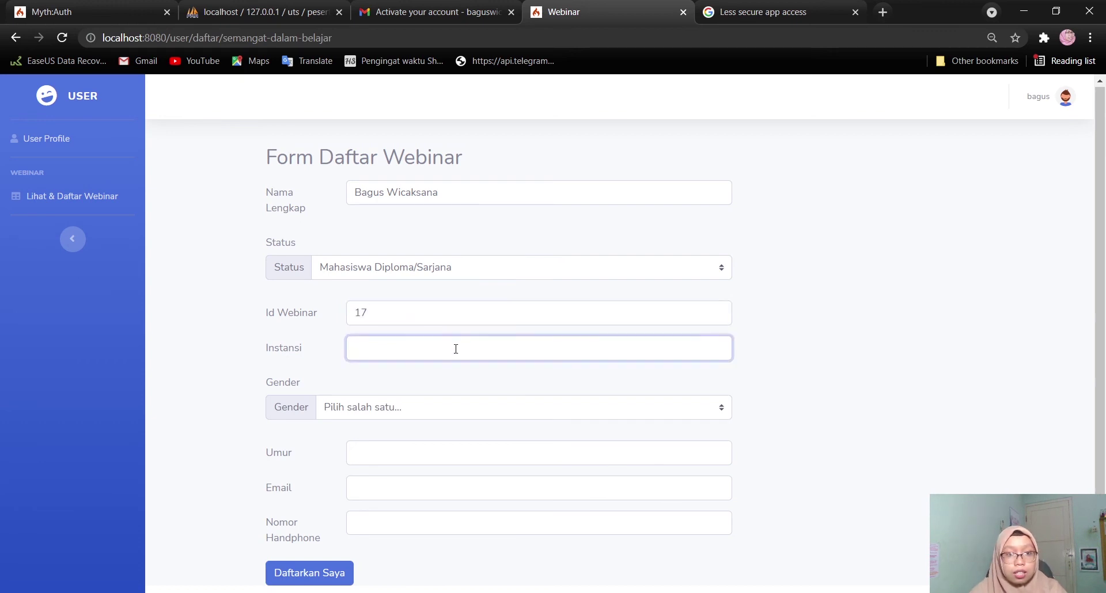
type("UPNVJT")
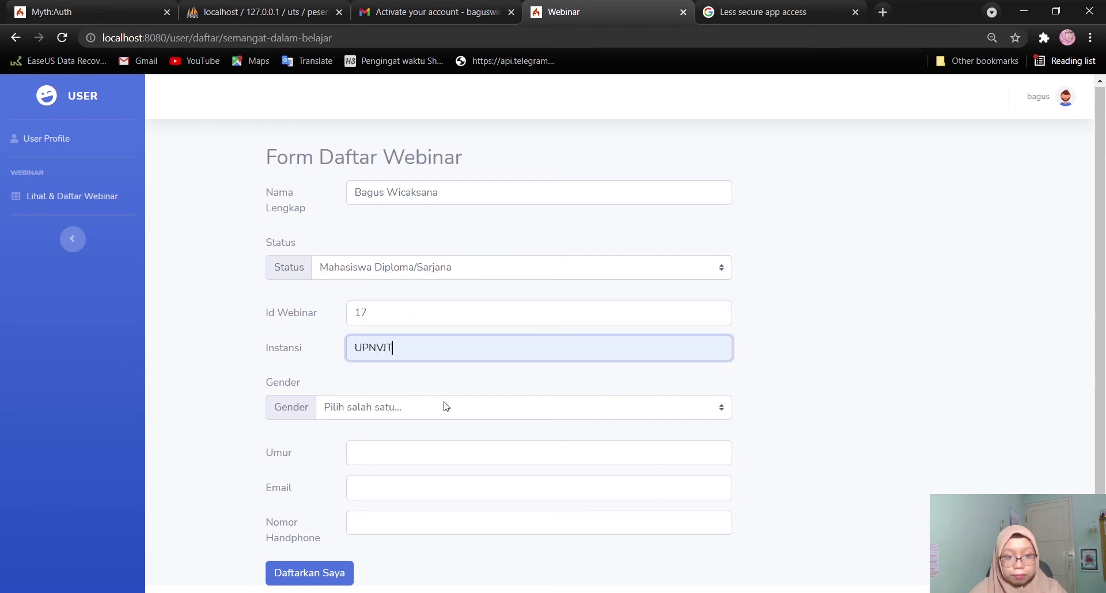
key("Tab")
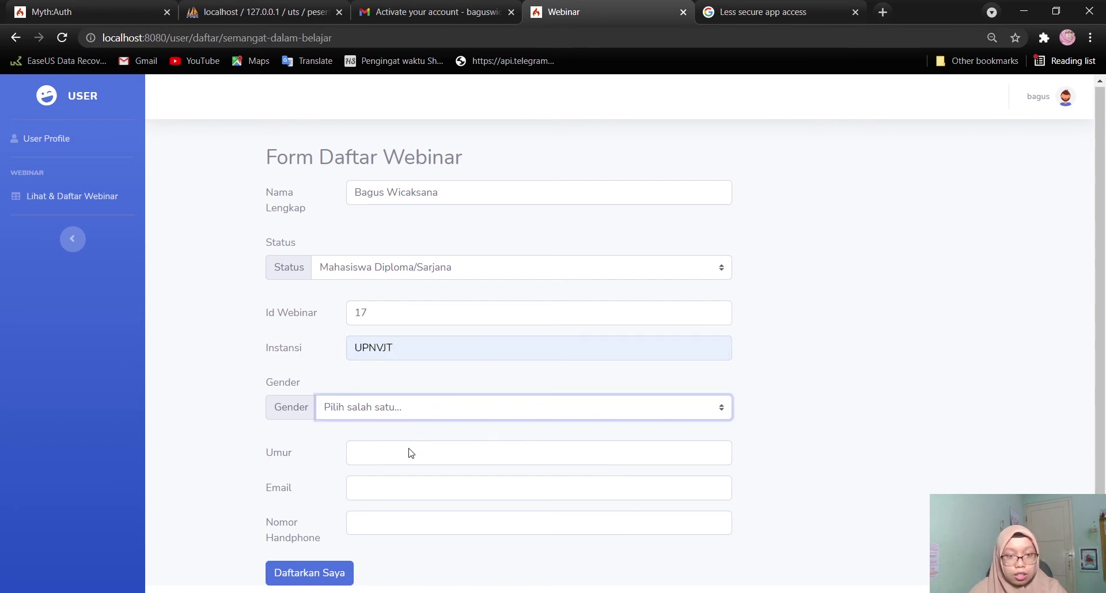
key("Down")
Enter age 20, the participant's email and phone number, then submit with Daftarkan Saya
scroll(423, 455, "down", 1)
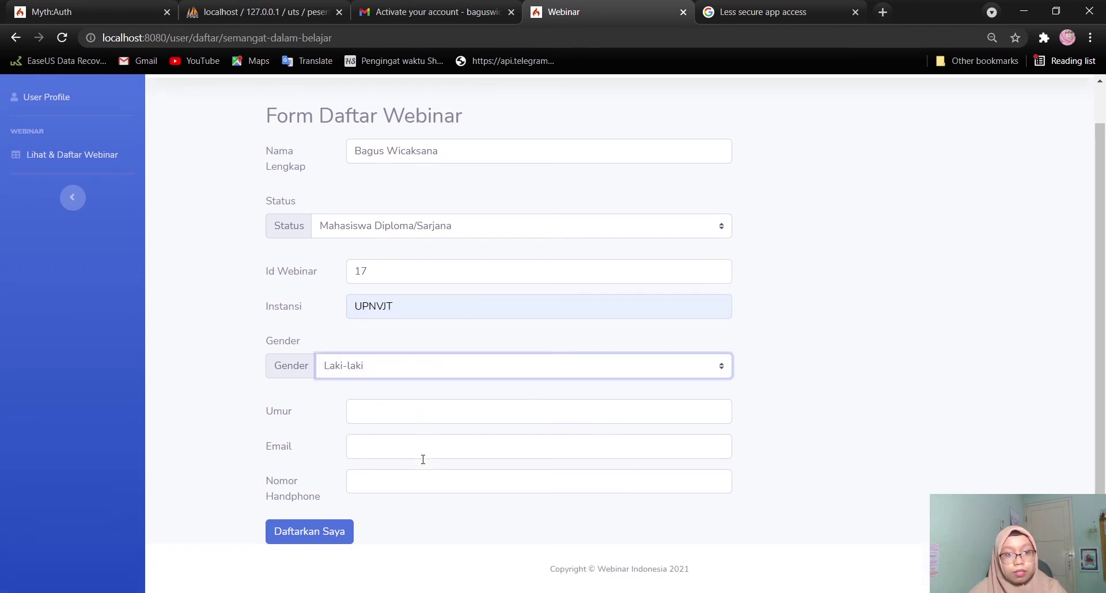
type("20")
left_click(443, 447)
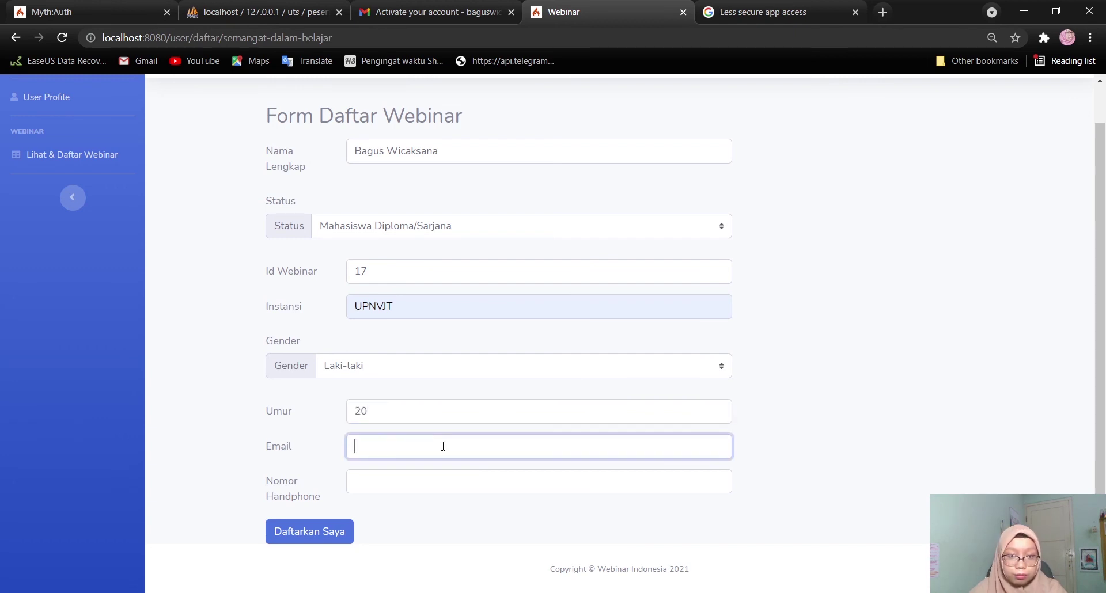
type("bag")
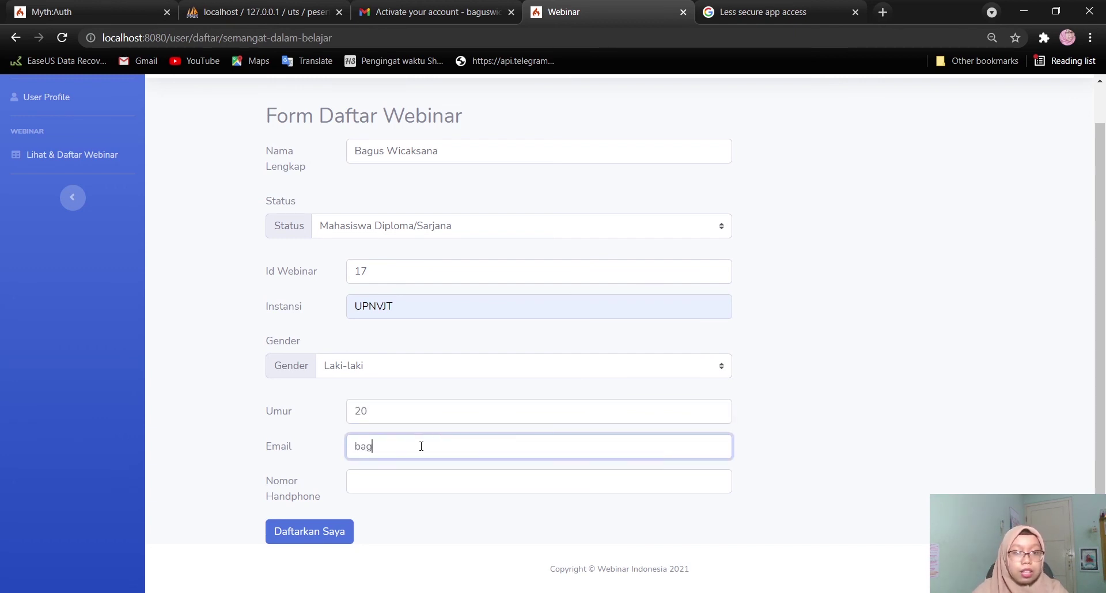
left_click(438, 473)
left_click(392, 486)
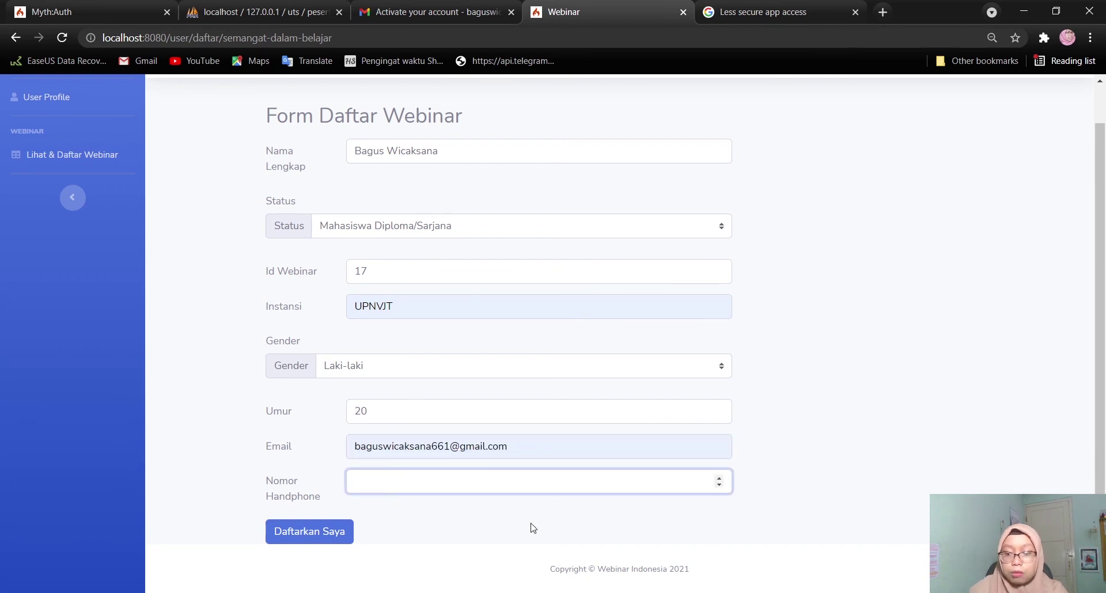
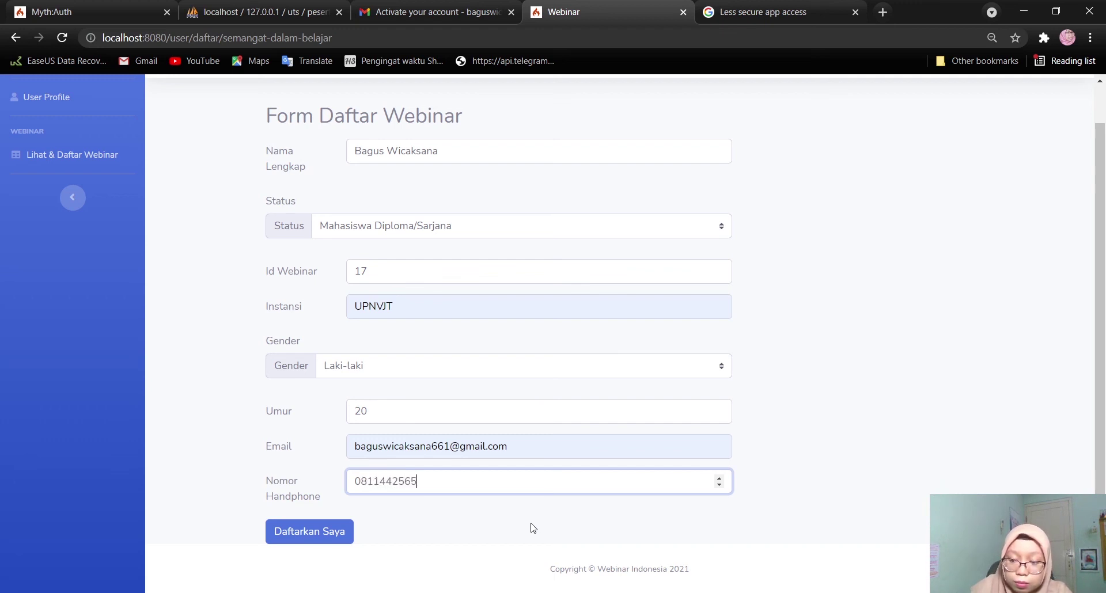
scroll(851, 404, "up", 1)
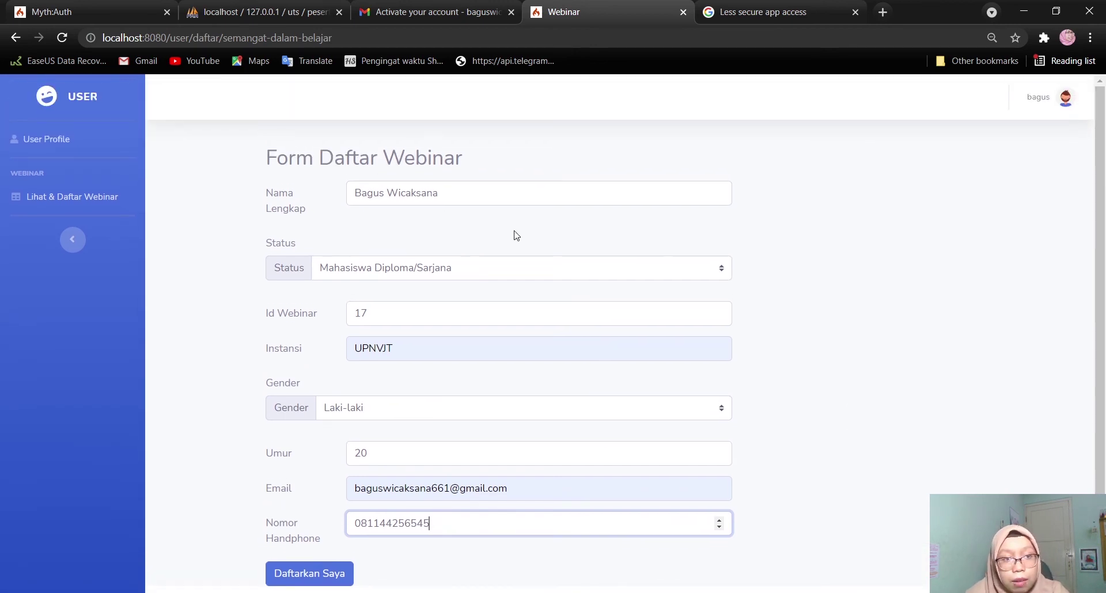
scroll(514, 236, "down", 1)
left_click(320, 542)
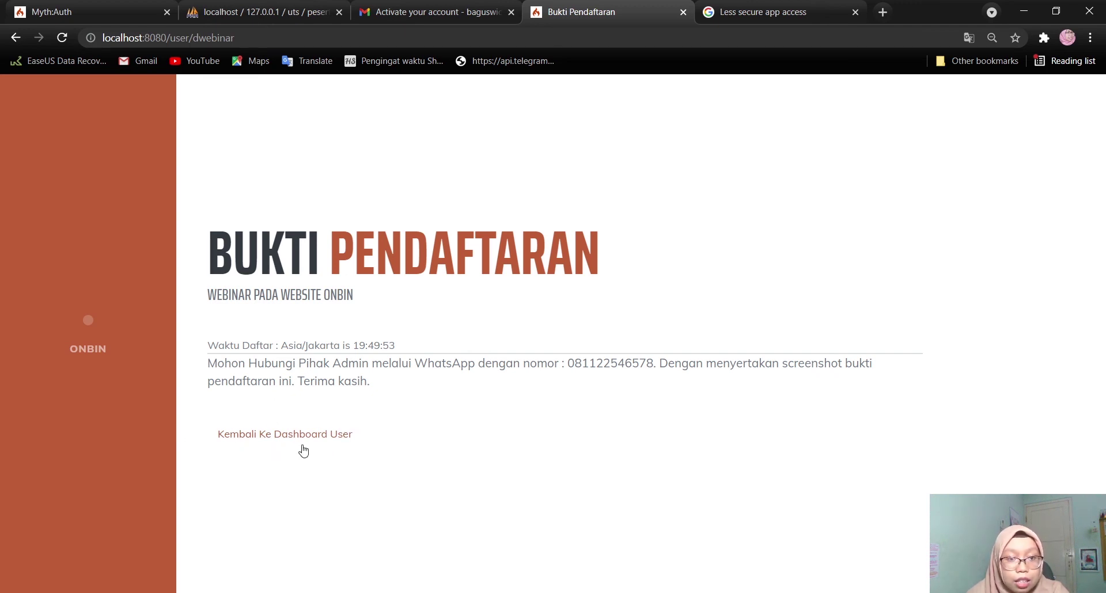
Leave the Bukti Pendaftaran page via 'Kembali Ke Dashboard User'
left_click(318, 441)
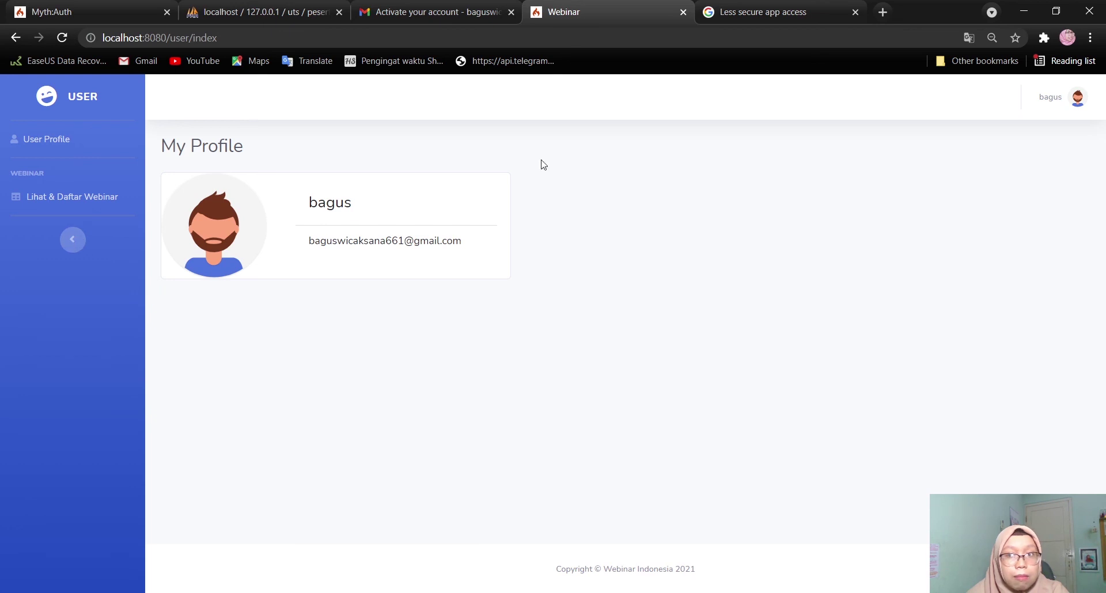
Log out from the avatar menu and confirm in the 'Ready to Leave?' dialog
left_click(1078, 99)
left_click(1042, 144)
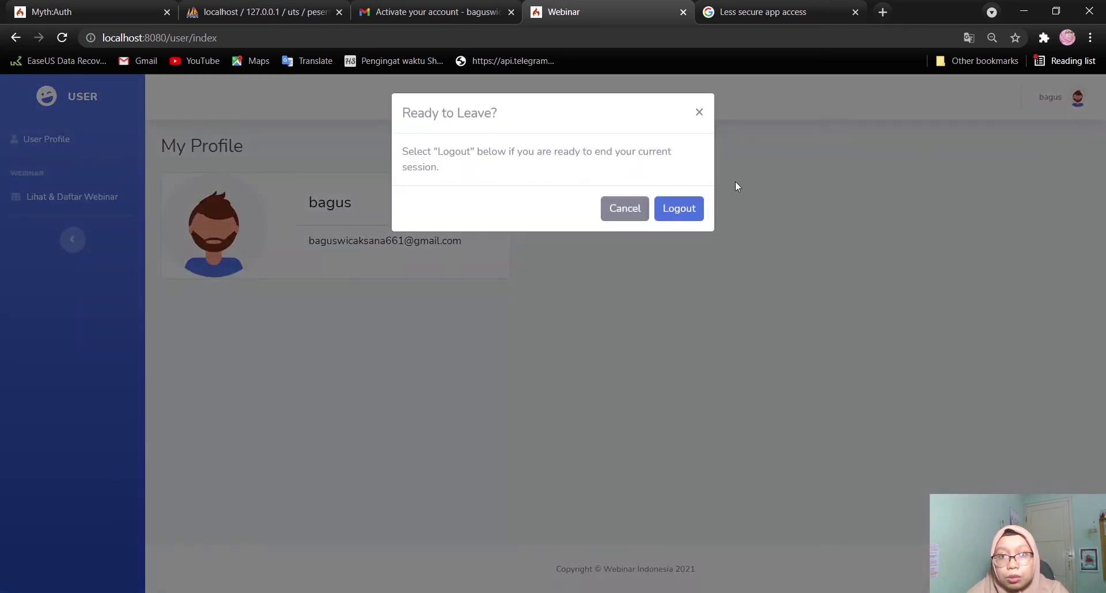
left_click(679, 209)
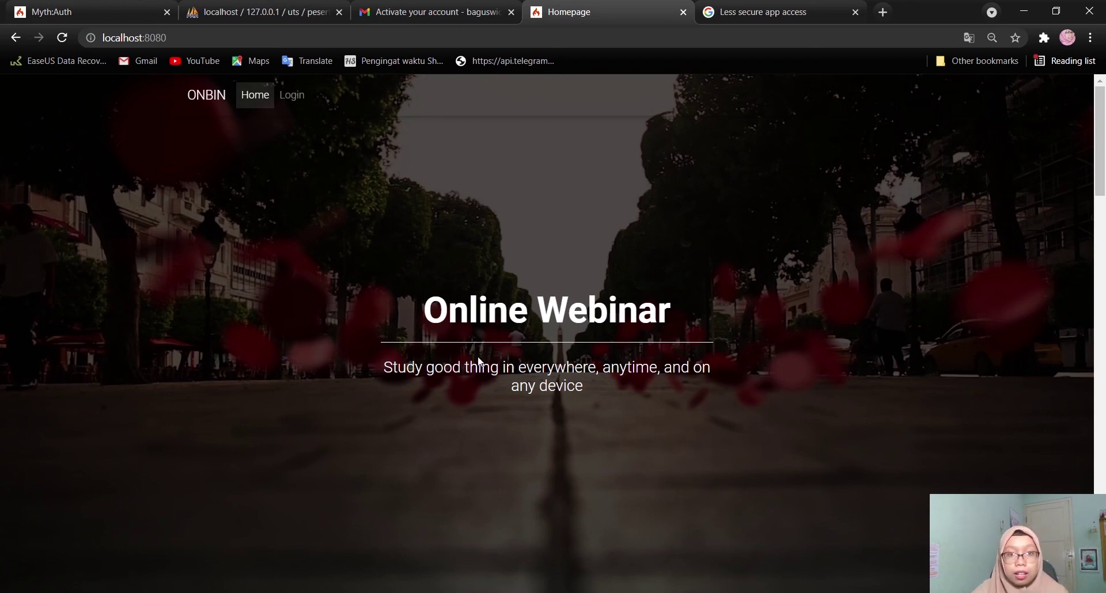
scroll(479, 363, "down", 6)
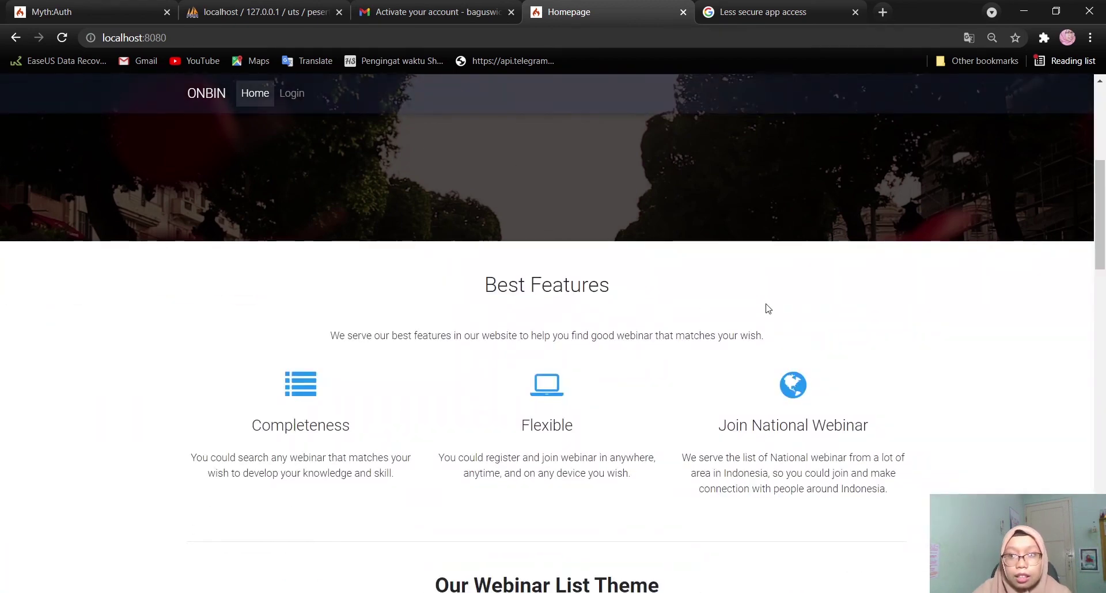
scroll(970, 242, "down", 1)
scroll(1103, 225, "down", 8)
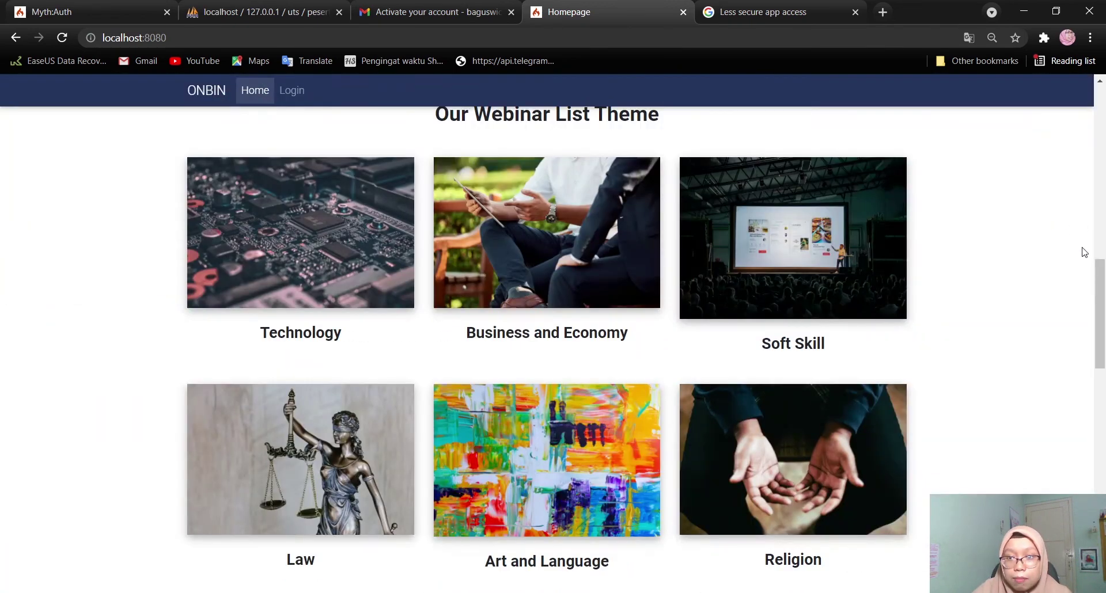
left_click_drag(1102, 292, 1102, 506)
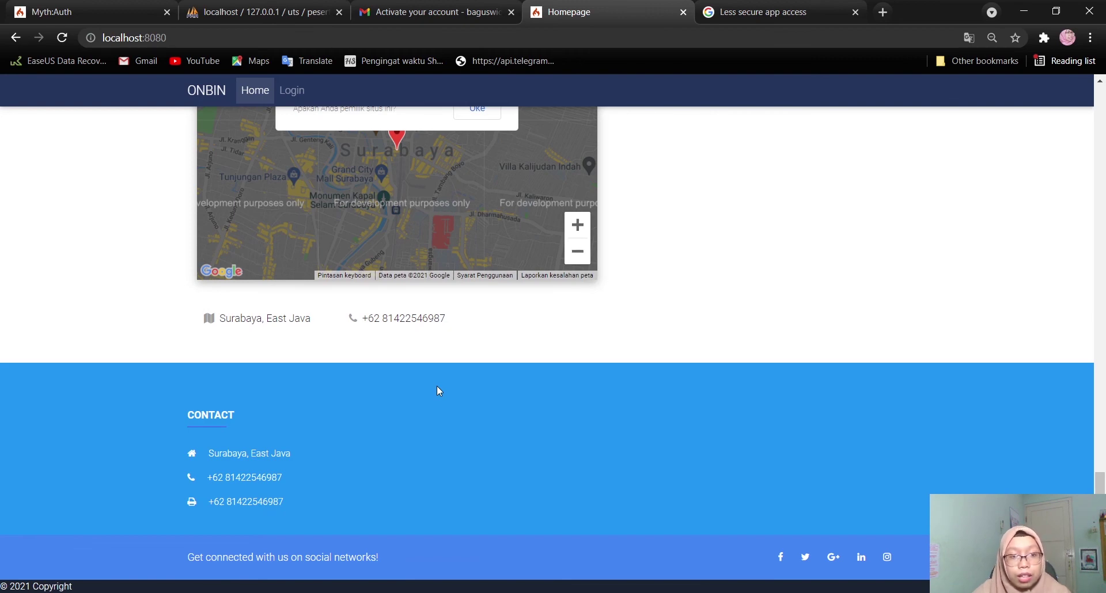
key("ctrl+plus")
key("ctrl+plus")
key("ctrl+plus")
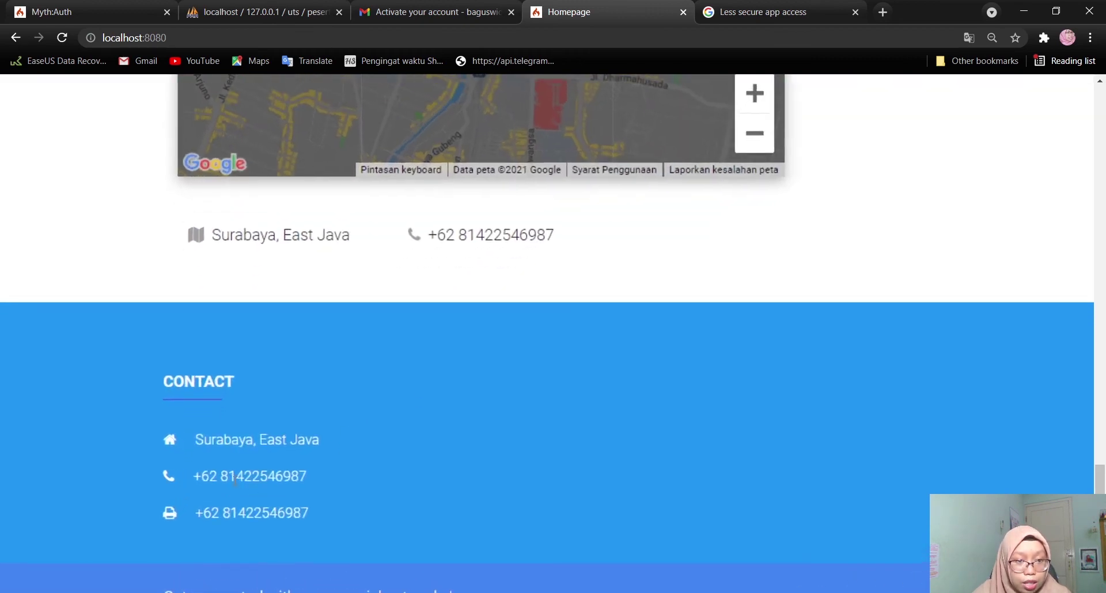
key("ctrl+minus")
key("ctrl+minus")
key("ctrl+minus")
scroll(689, 363, "up", 15)
scroll(687, 359, "up", 10)
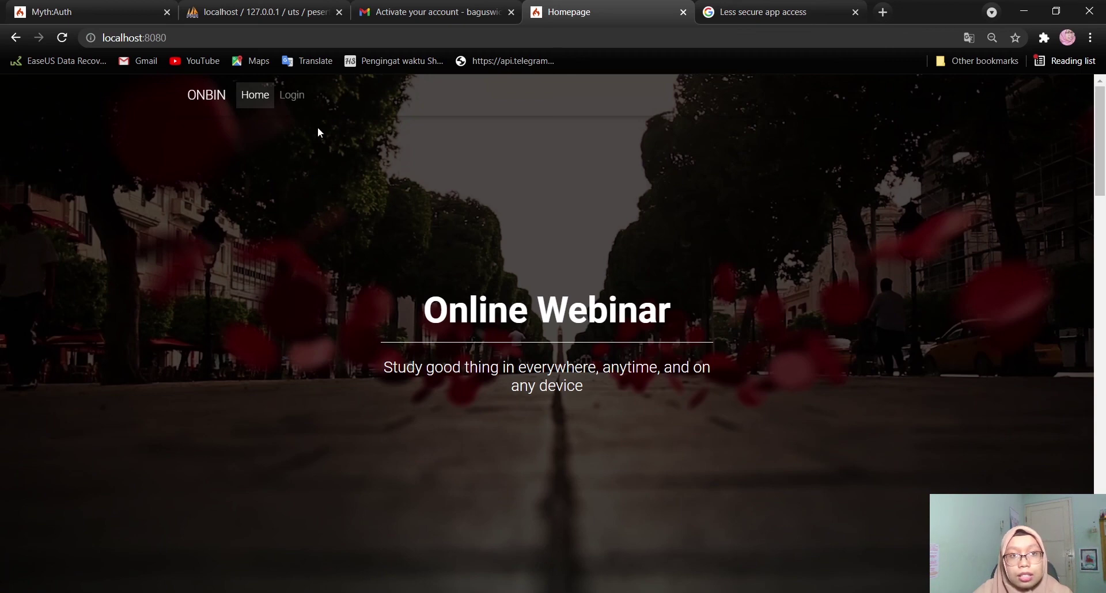
Go from the homepage through the login page to the 'Need an account?' sign-up form
left_click(294, 96)
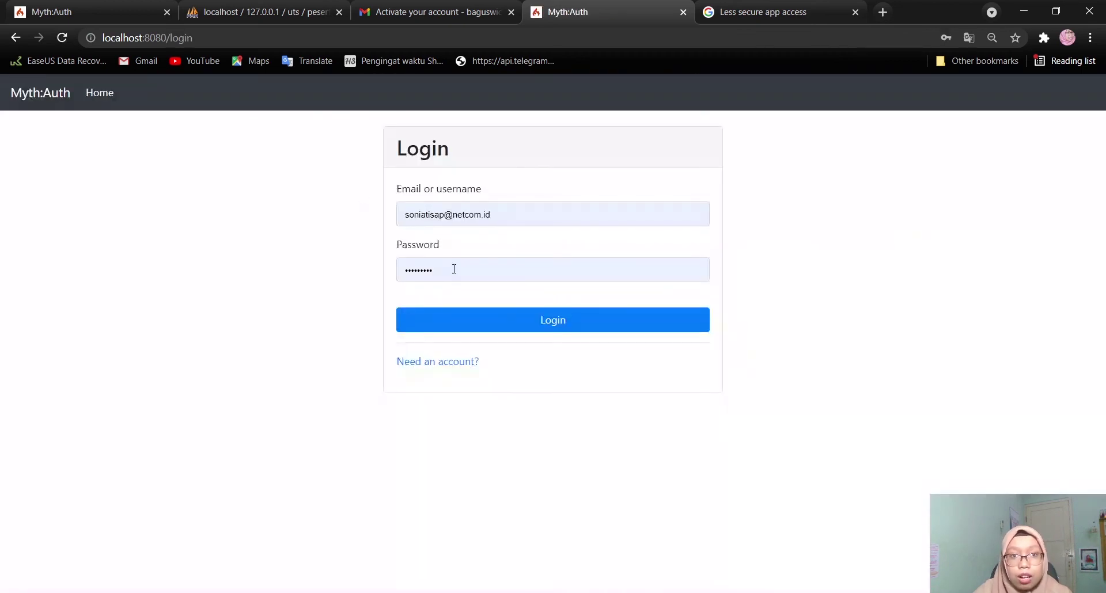
left_click(507, 321)
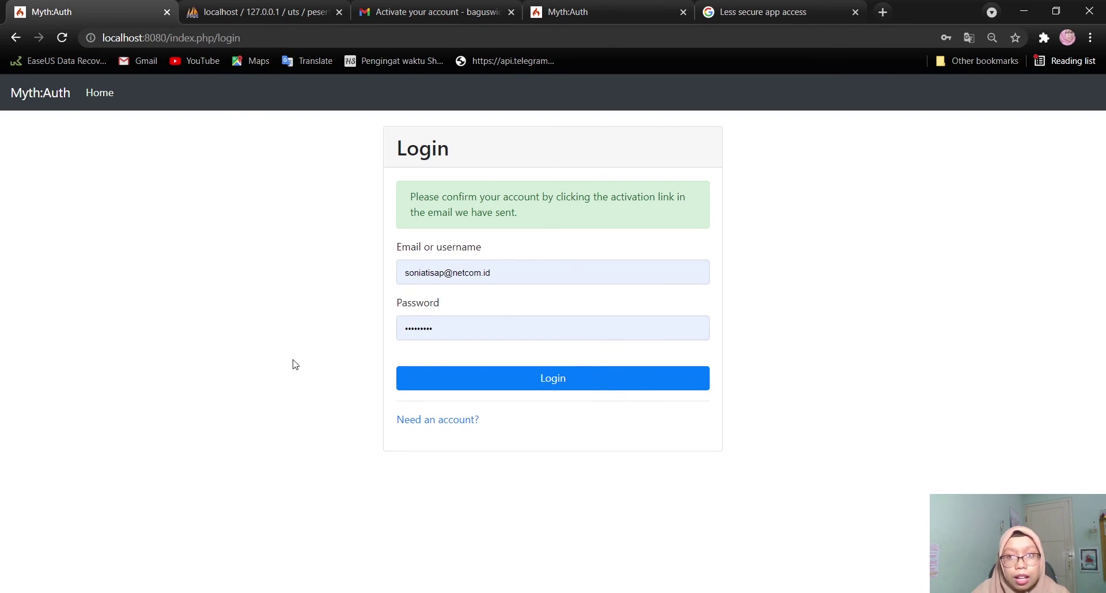
left_click(455, 421)
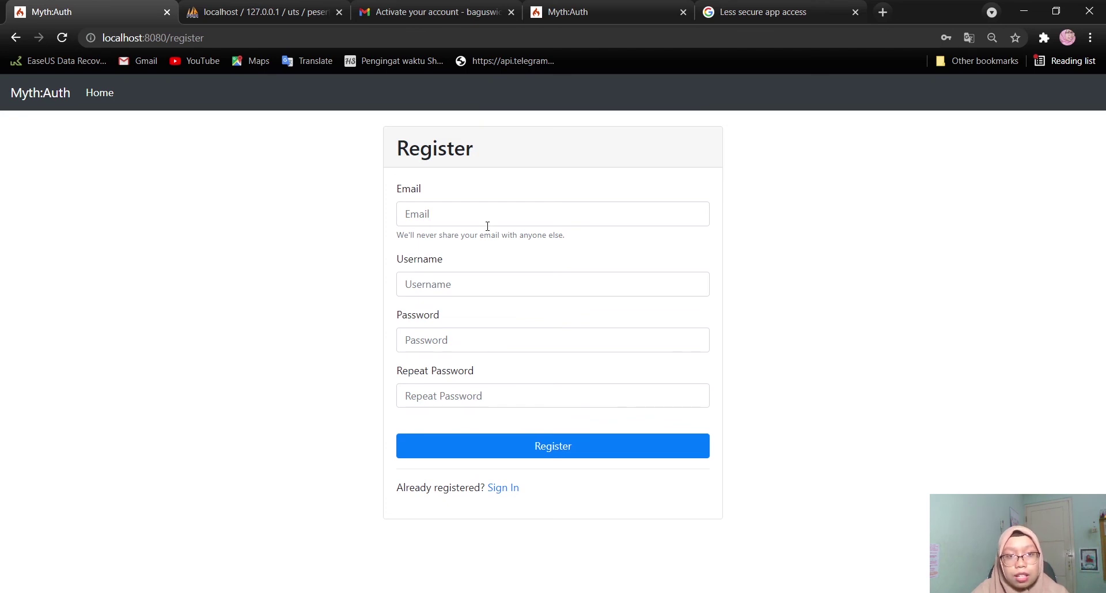
Fill in the new account's email, username, password and repeated password, then Register
left_click(448, 218)
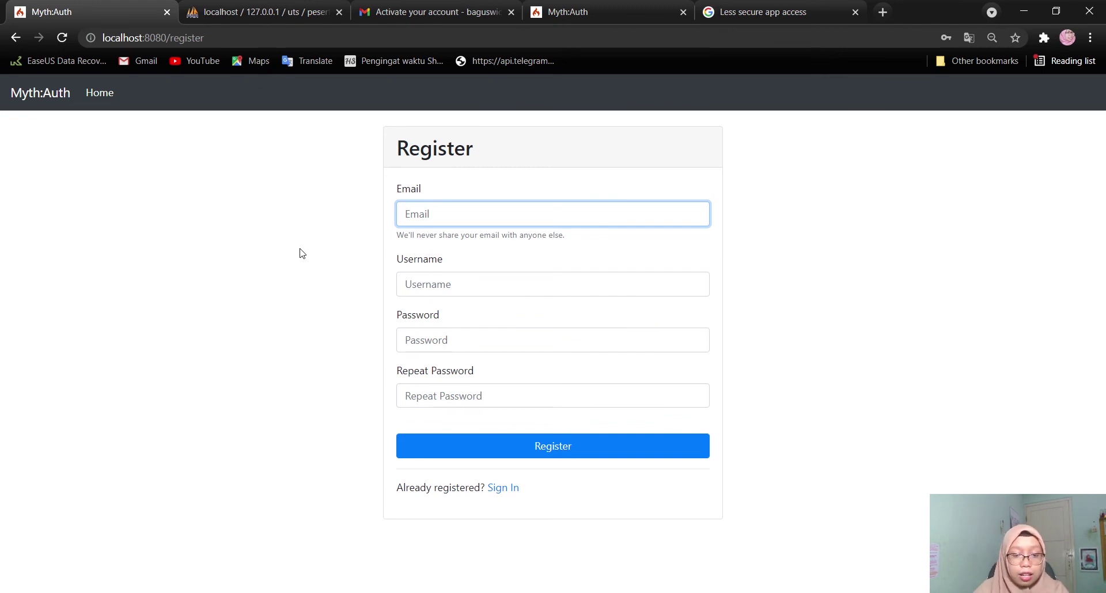
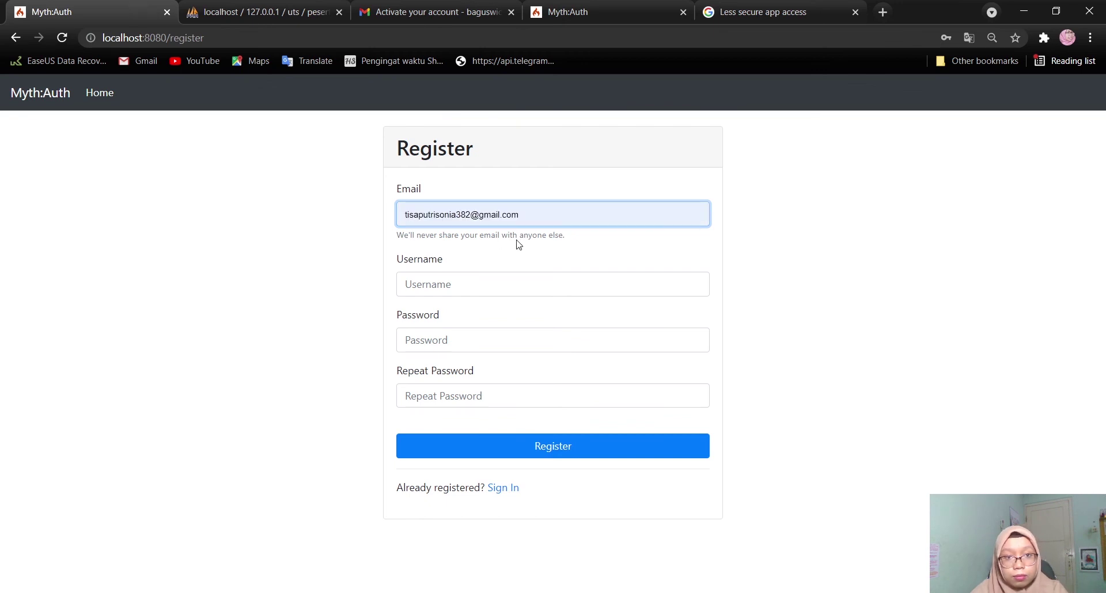
left_click(517, 242)
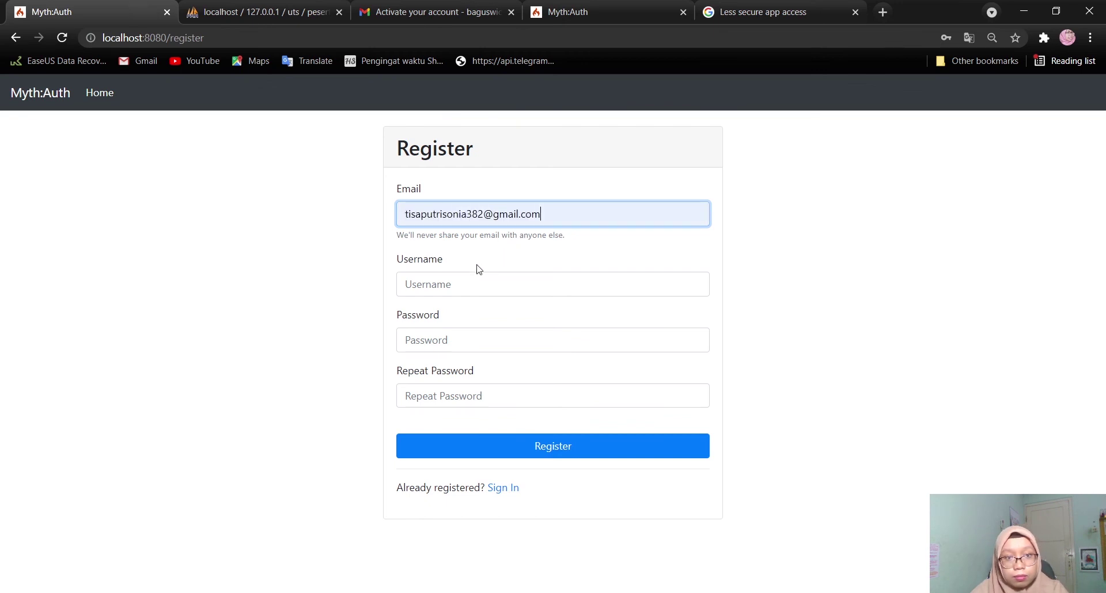
left_click(441, 284)
type("tisa")
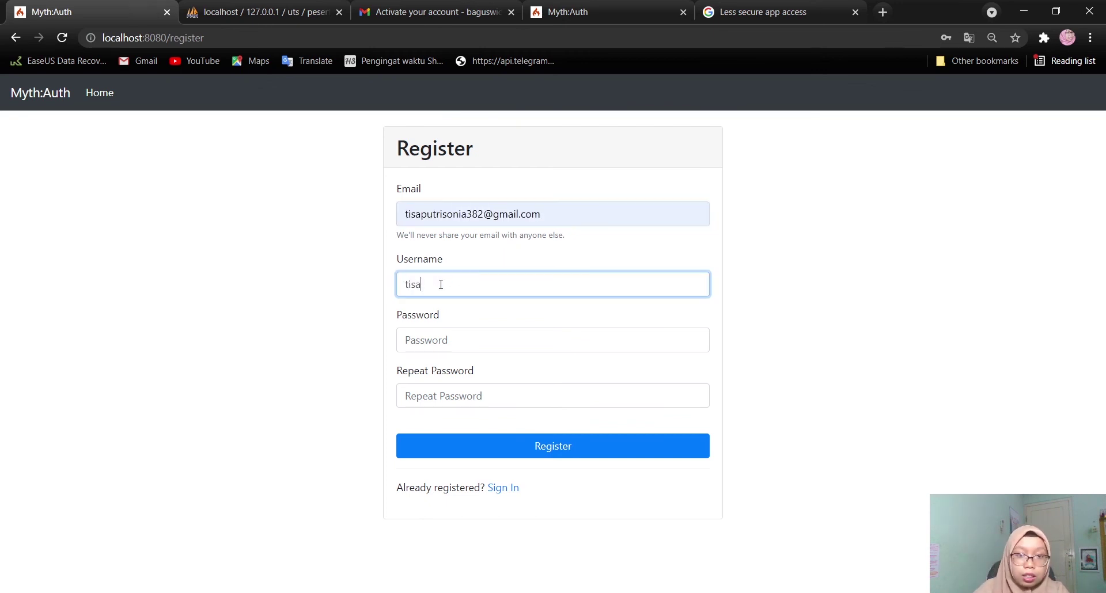
left_click(302, 303)
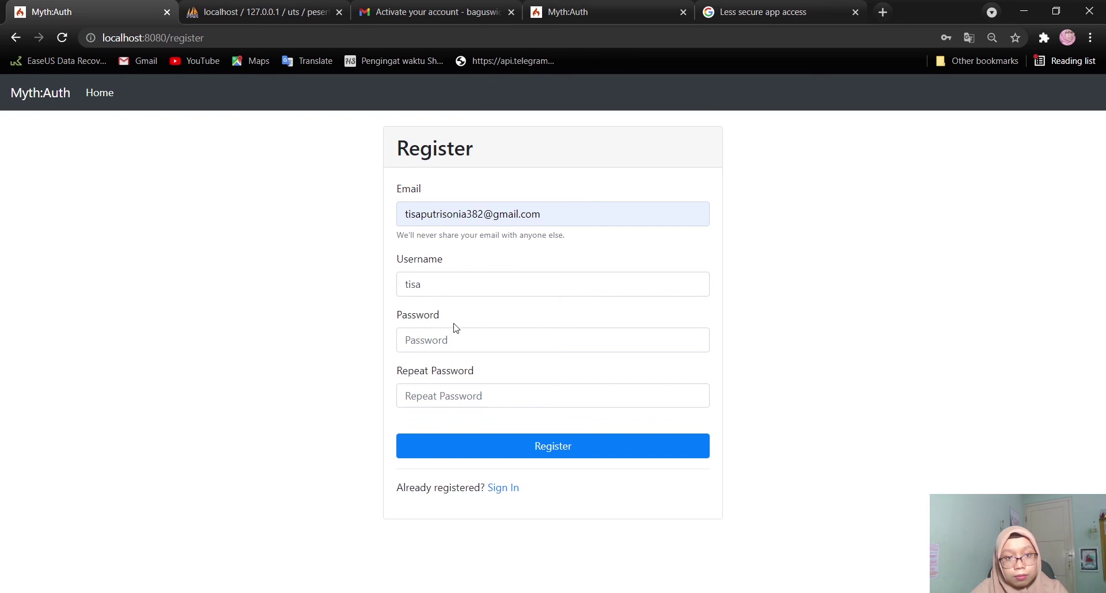
left_click(469, 338)
type("•••••••••")
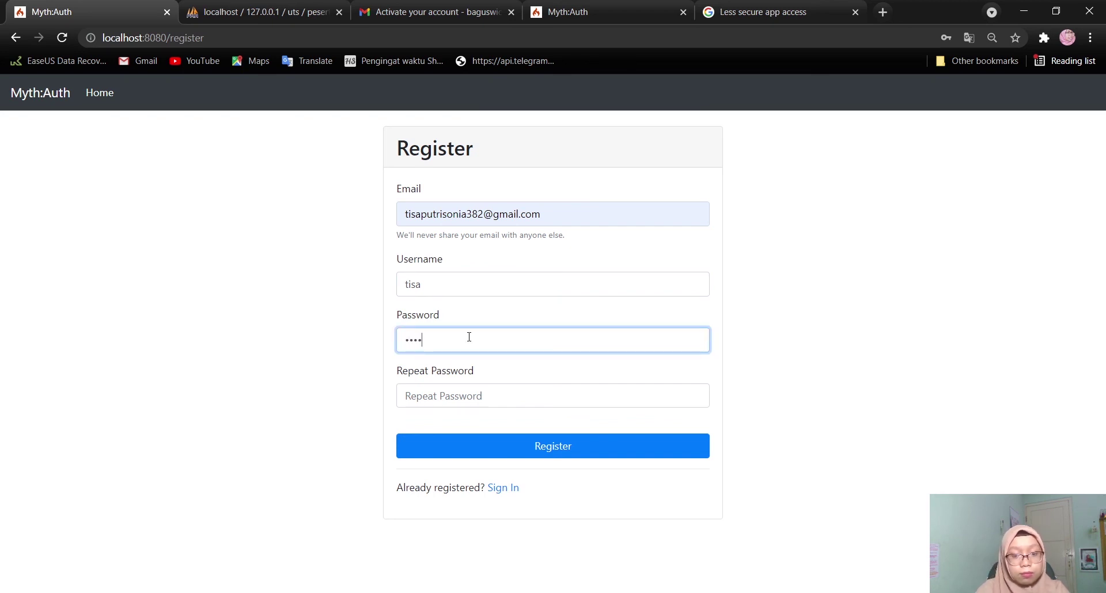
type("•")
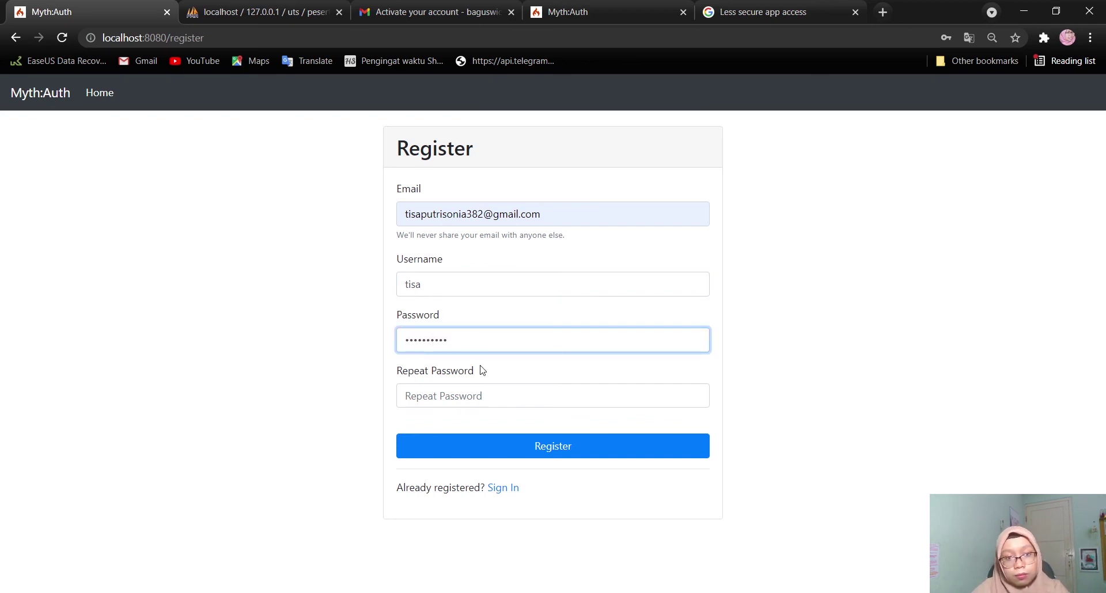
left_click(485, 392)
type("•••••••••")
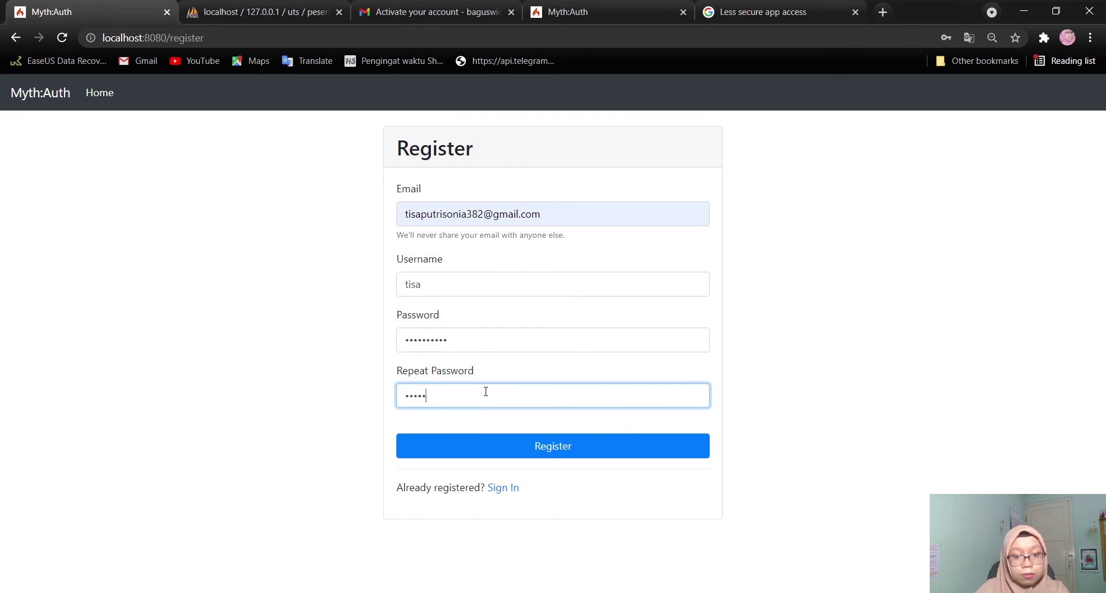
type("•")
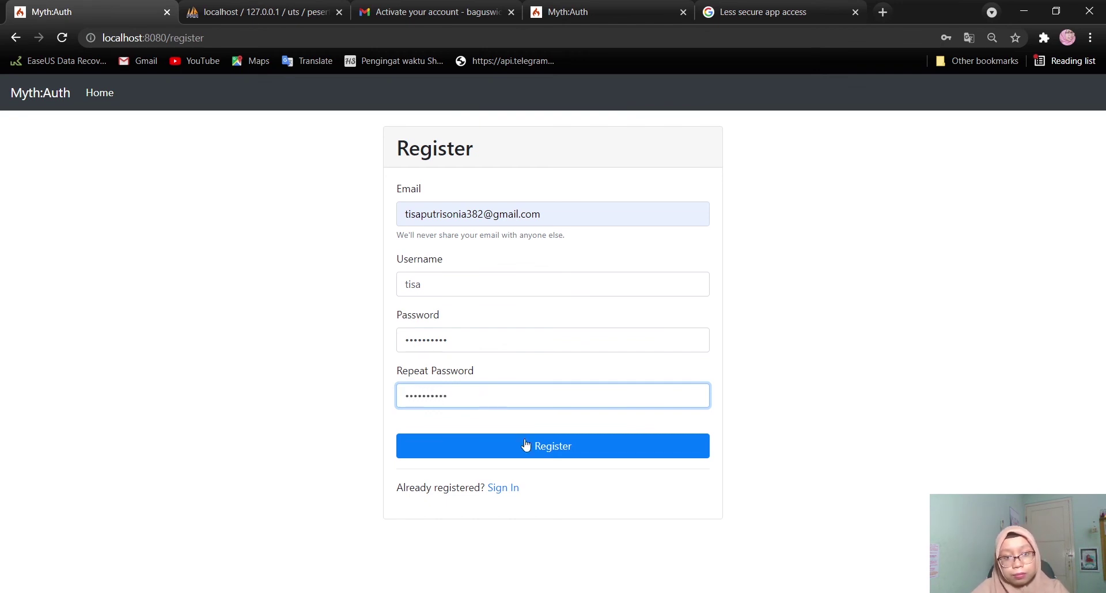
left_click(533, 455)
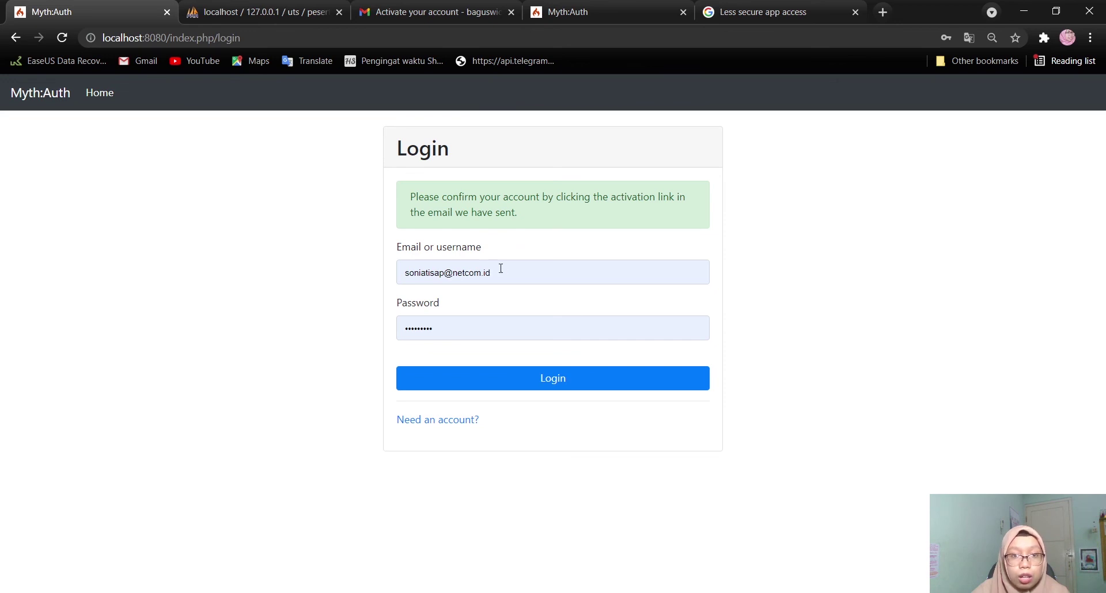
Replace the prefilled login with the new account's username and password and try logging in
left_click_drag(499, 268, 380, 274)
left_click_drag(548, 274, 351, 275)
type("tisa")
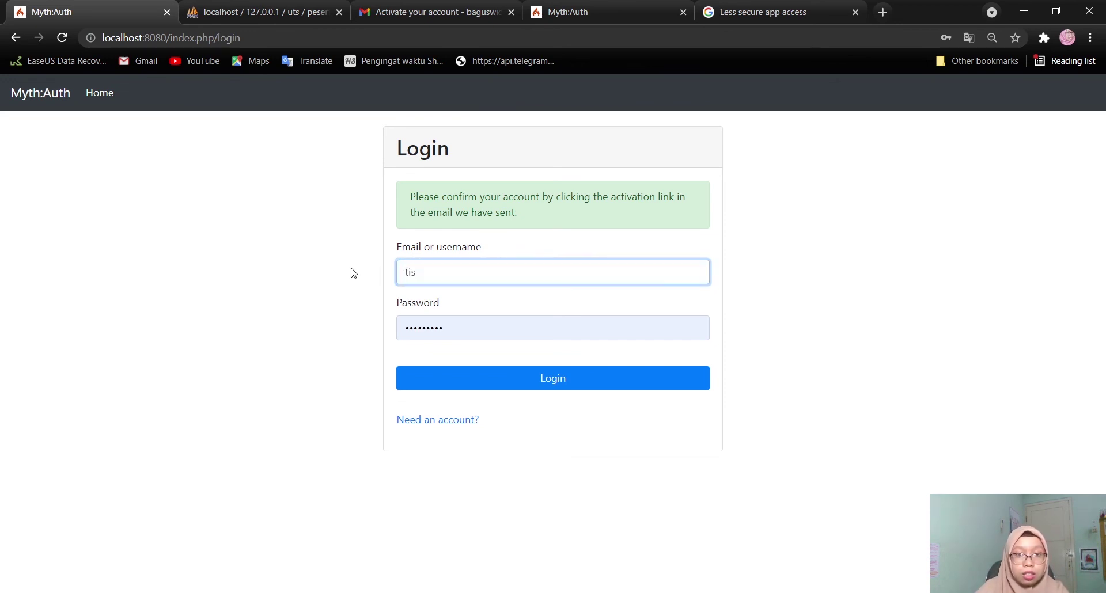
left_click(355, 321)
left_click(482, 329)
left_click_drag(482, 329, 296, 324)
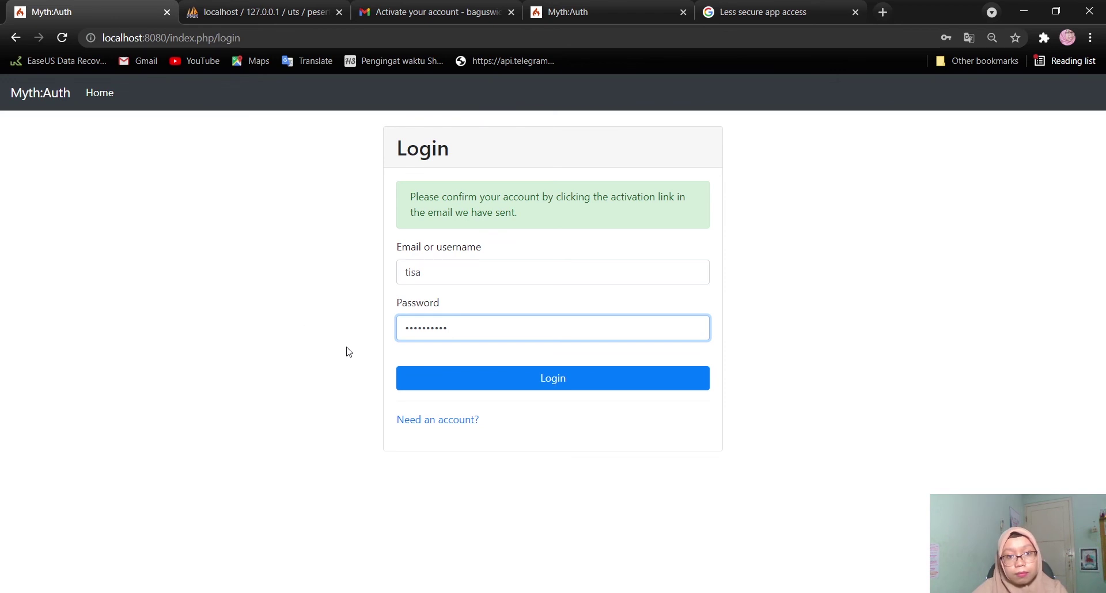
left_click(414, 378)
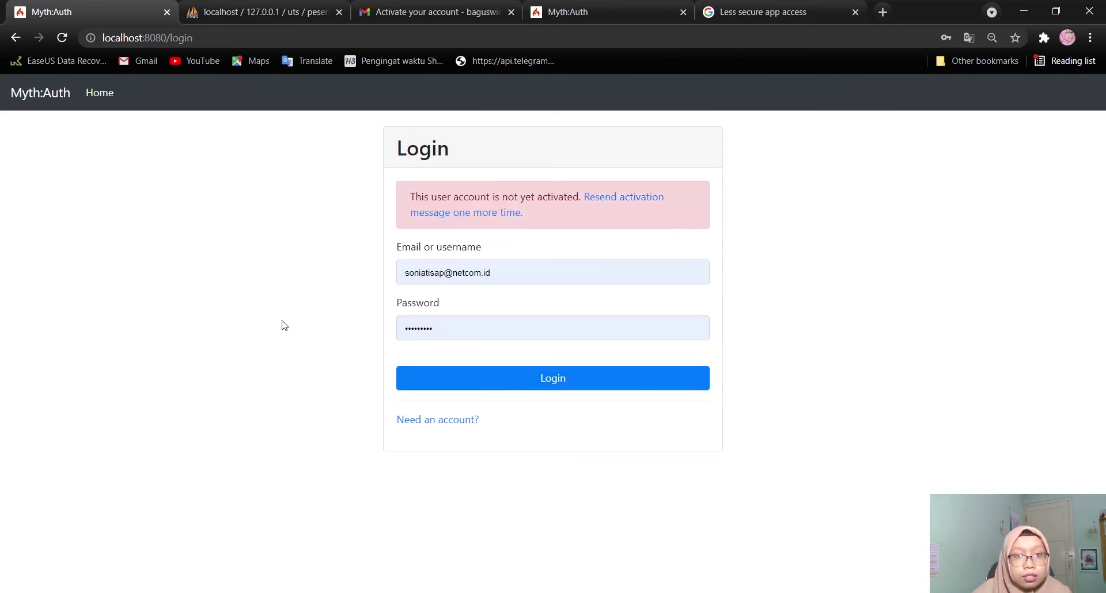
Check the 'not yet activated' error, then load localhost:8080 to leave the login page
scroll(479, 202, "up", 2)
scroll(480, 201, "up", 2)
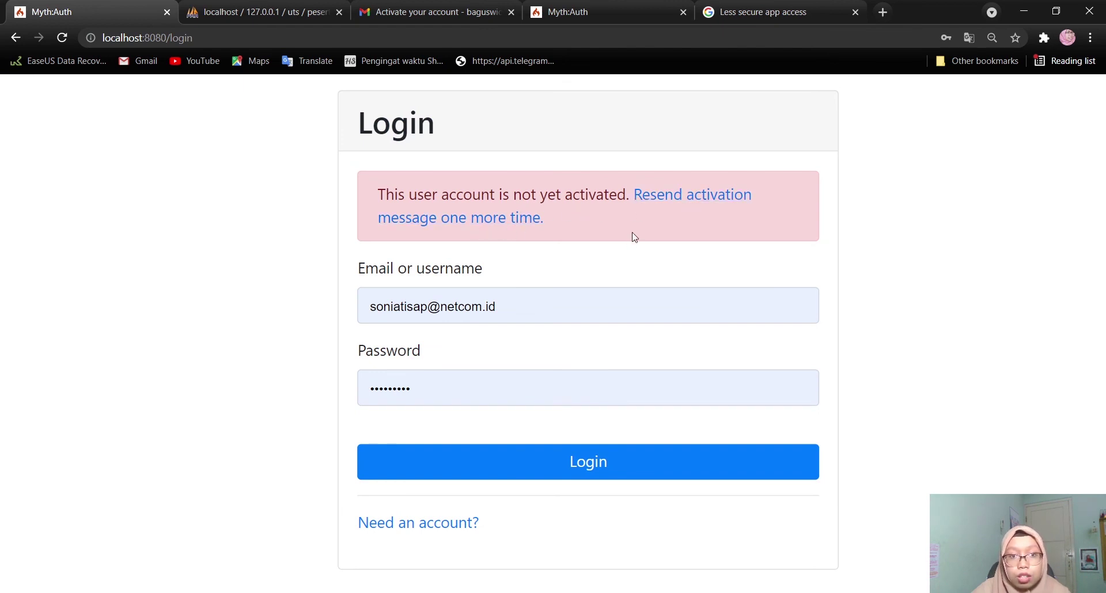
scroll(807, 304, "down", 3)
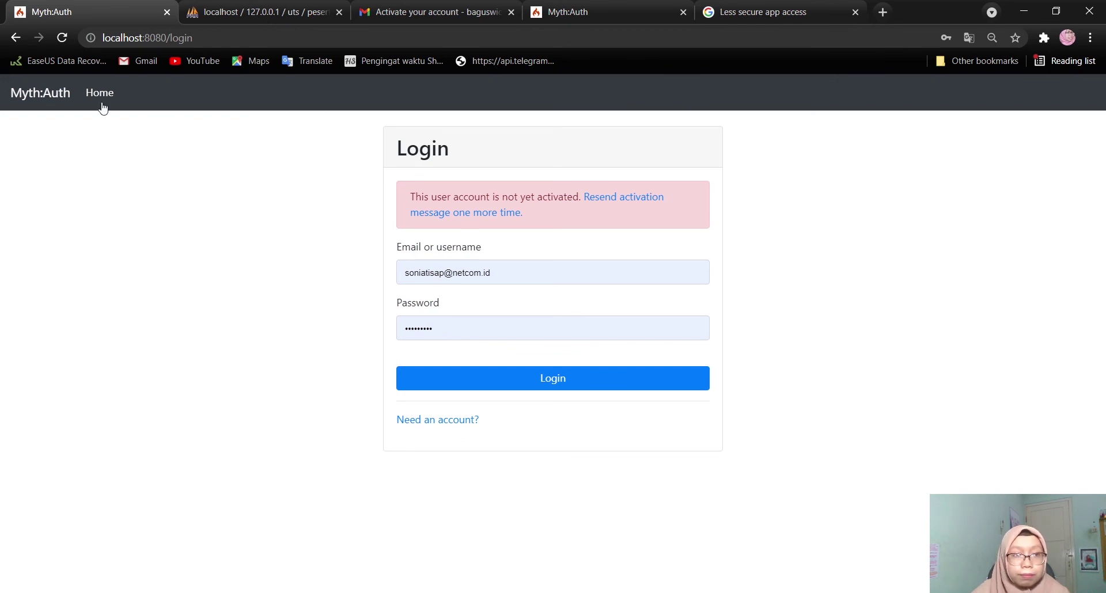
left_click(16, 37)
left_click_drag(241, 38, 168, 40)
key("BackSpace")
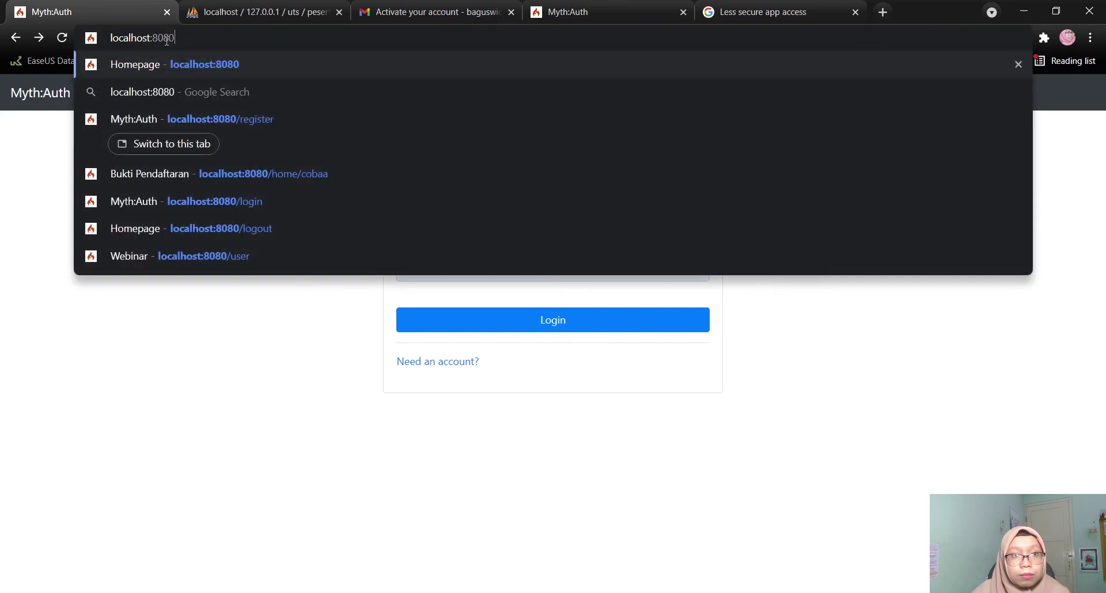
key("Return")
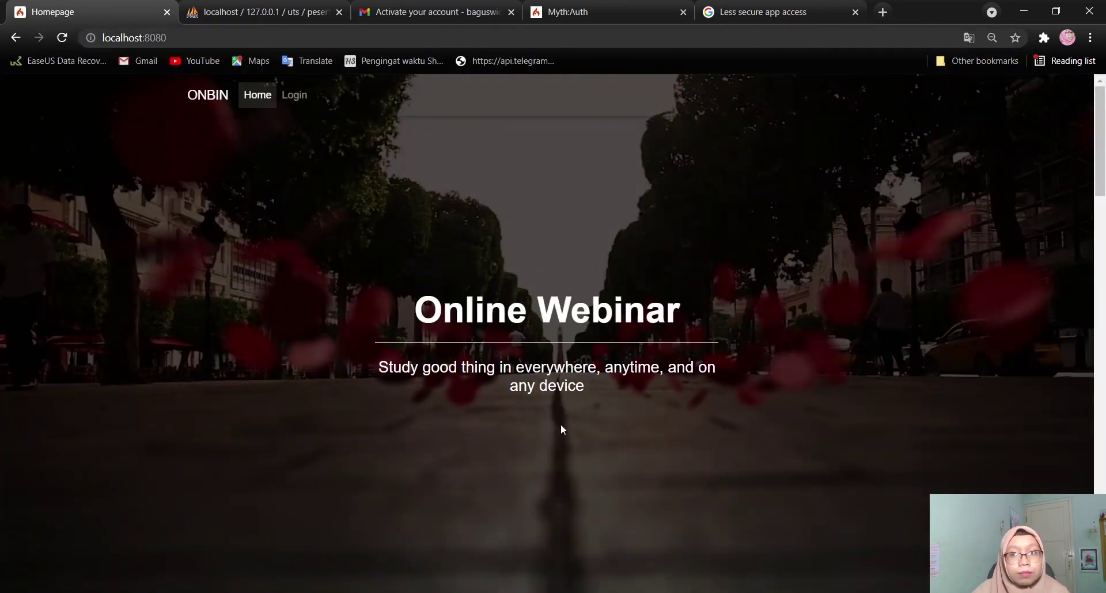